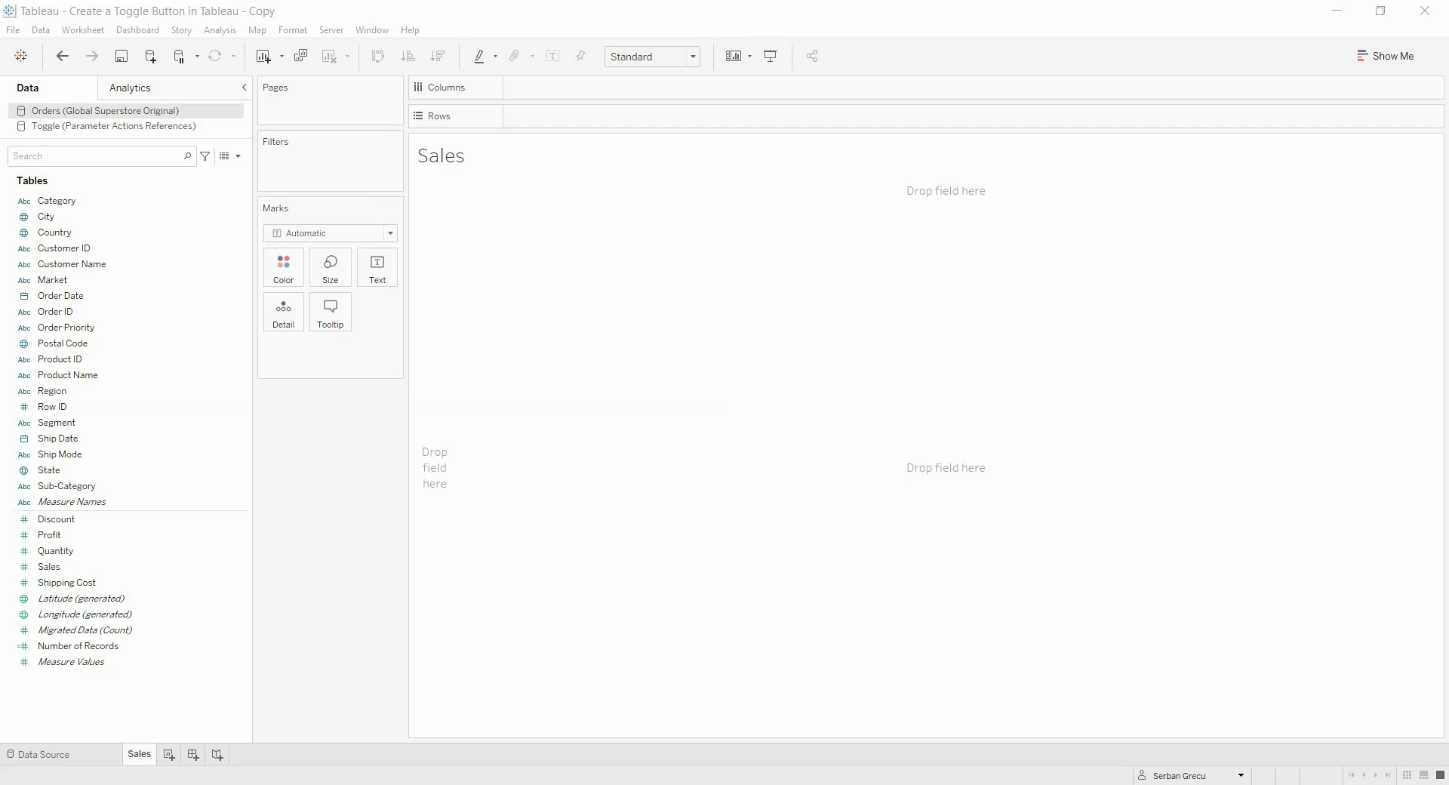
# Demo the finished dashboard by toggling the prior-year sales line on and off, then return to the copy workbook
pyautogui.moveTo(332, 781)
pyautogui.click(392, 744)
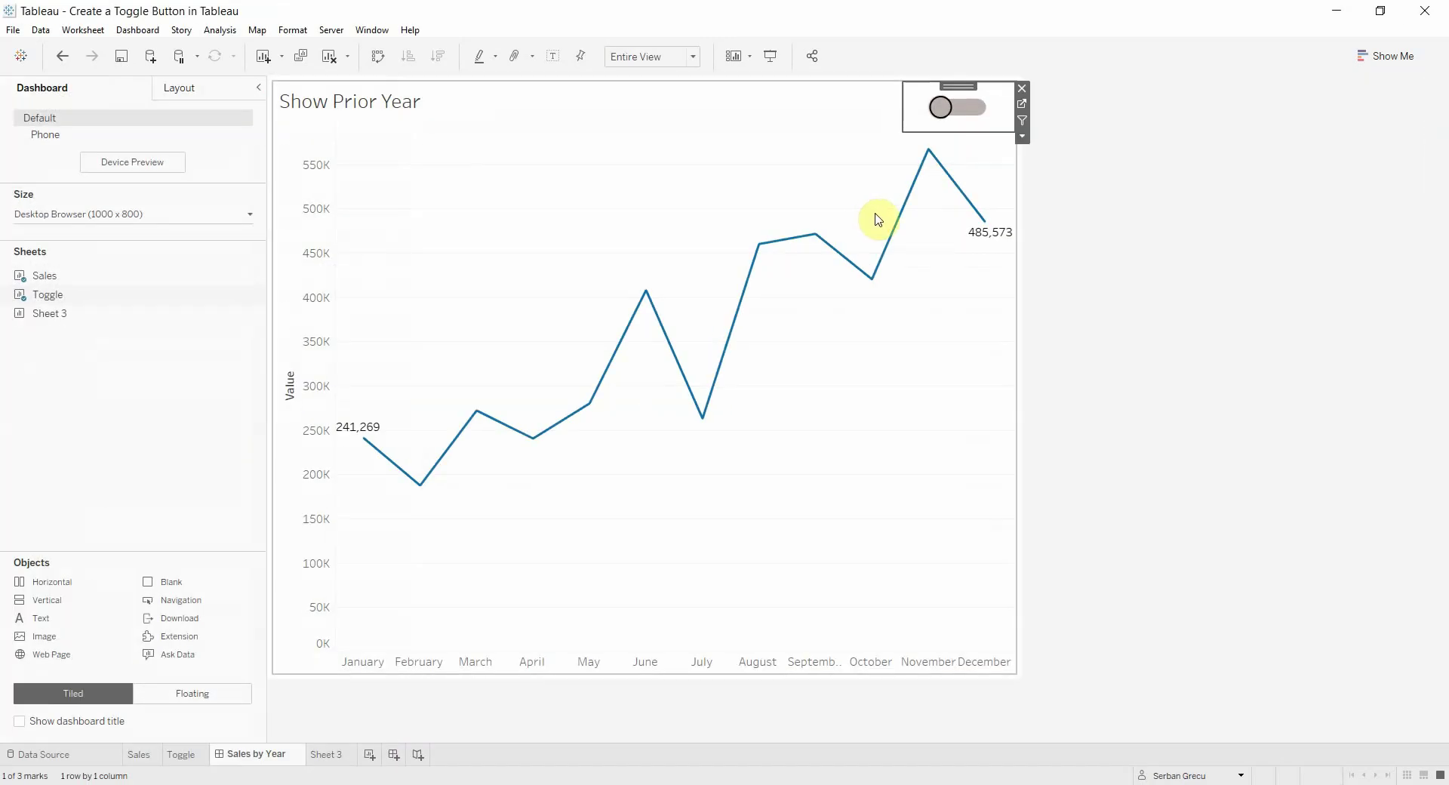
pyautogui.click(976, 112)
pyautogui.click(976, 113)
pyautogui.click(980, 114)
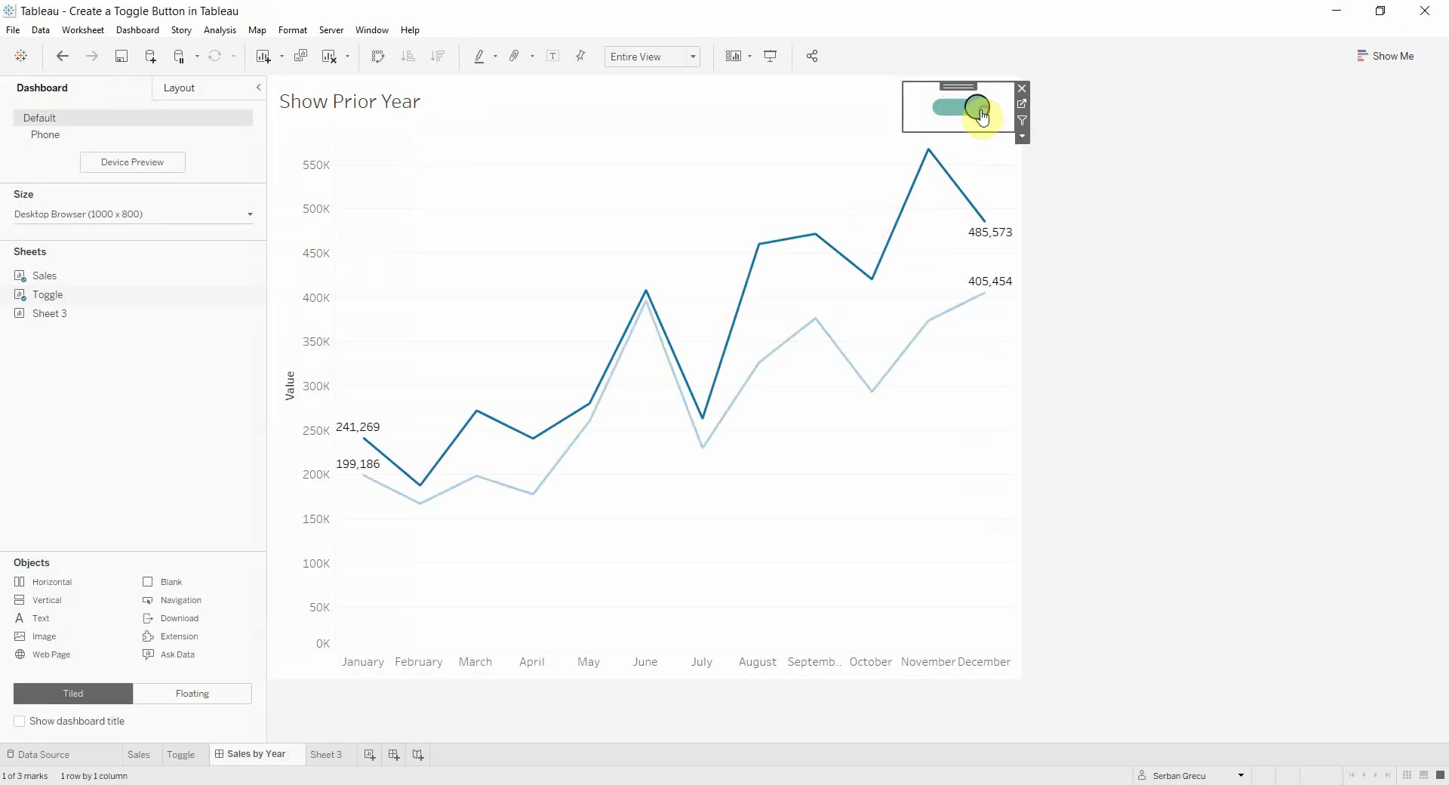
pyautogui.click(979, 113)
pyautogui.click(972, 108)
pyautogui.moveTo(968, 308)
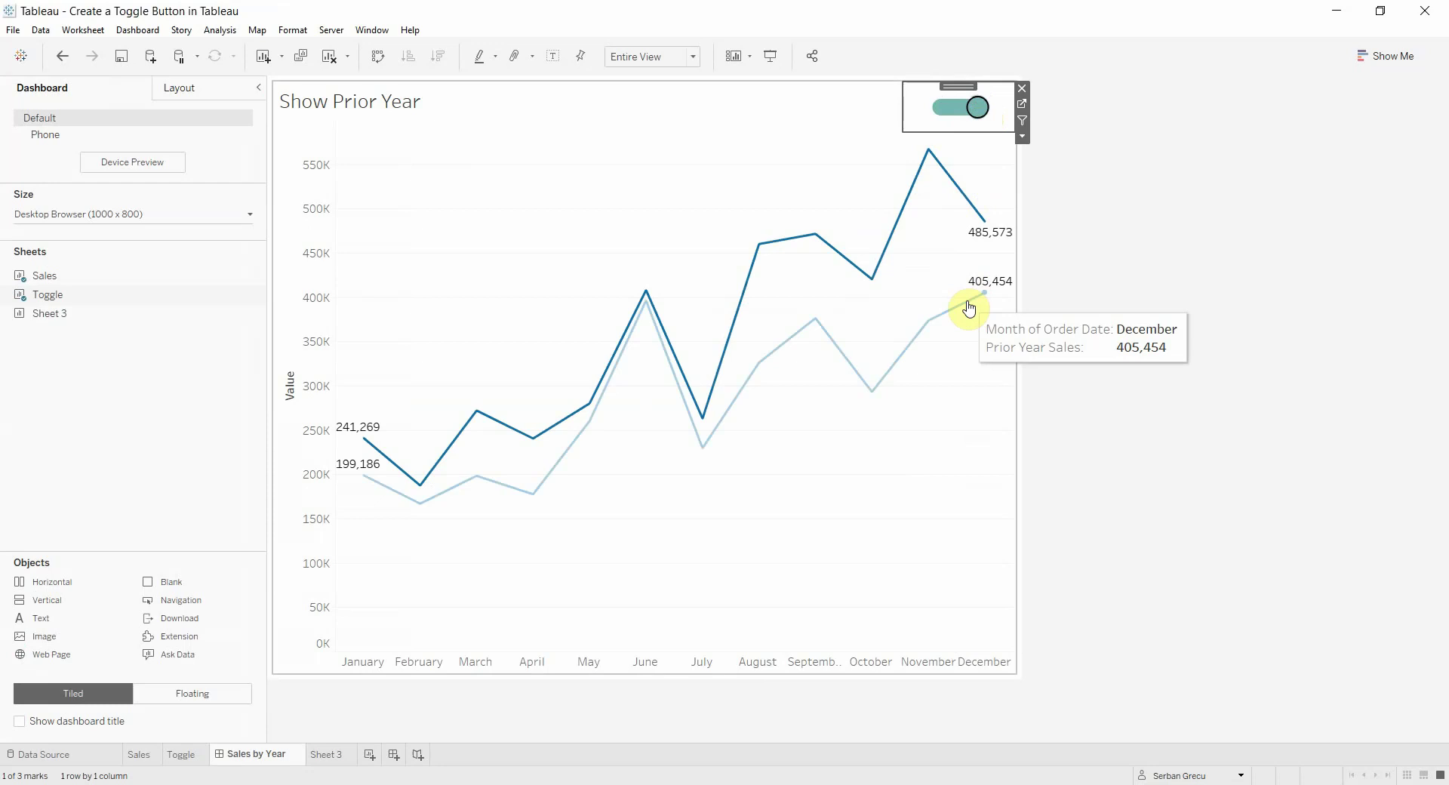
pyautogui.click(939, 109)
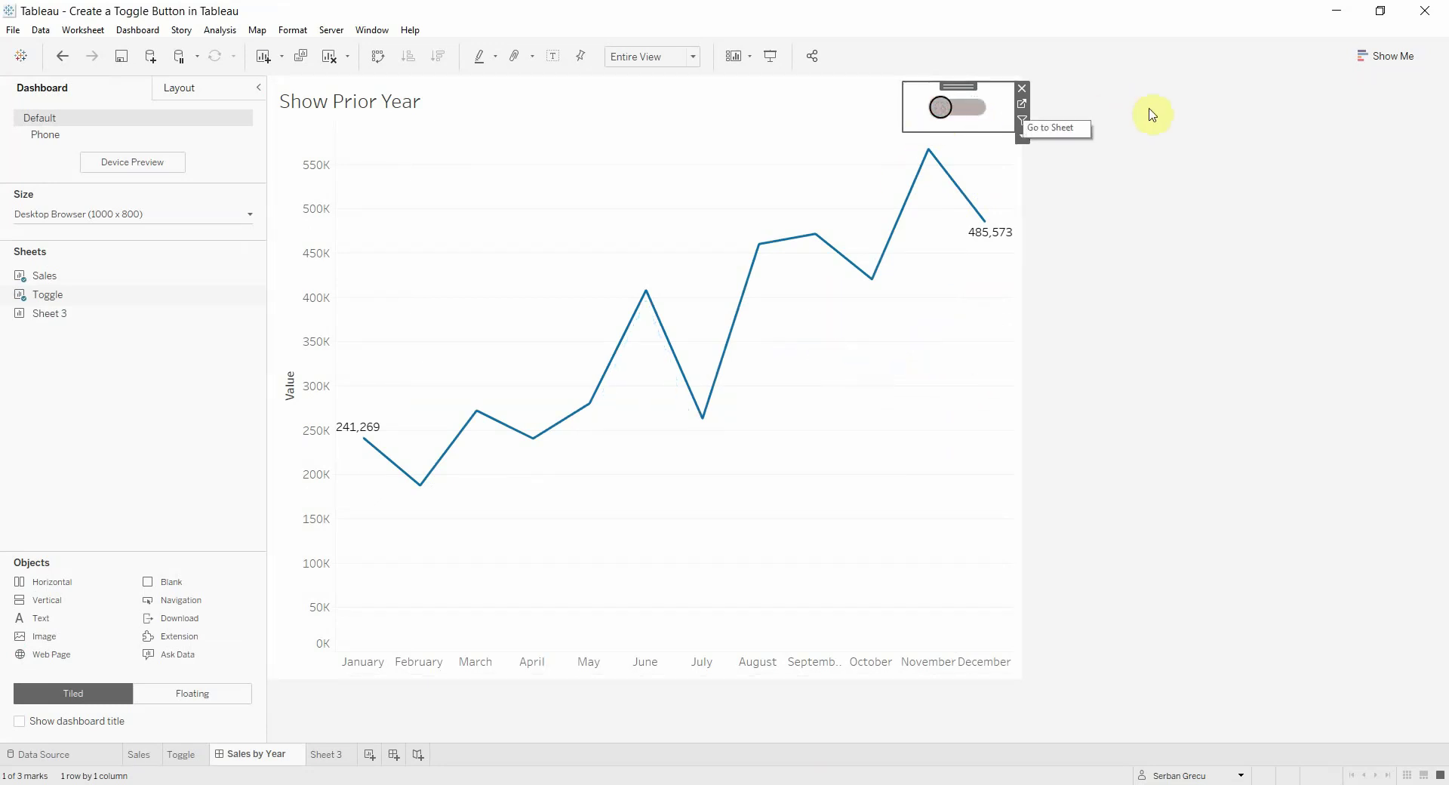
pyautogui.click(1336, 11)
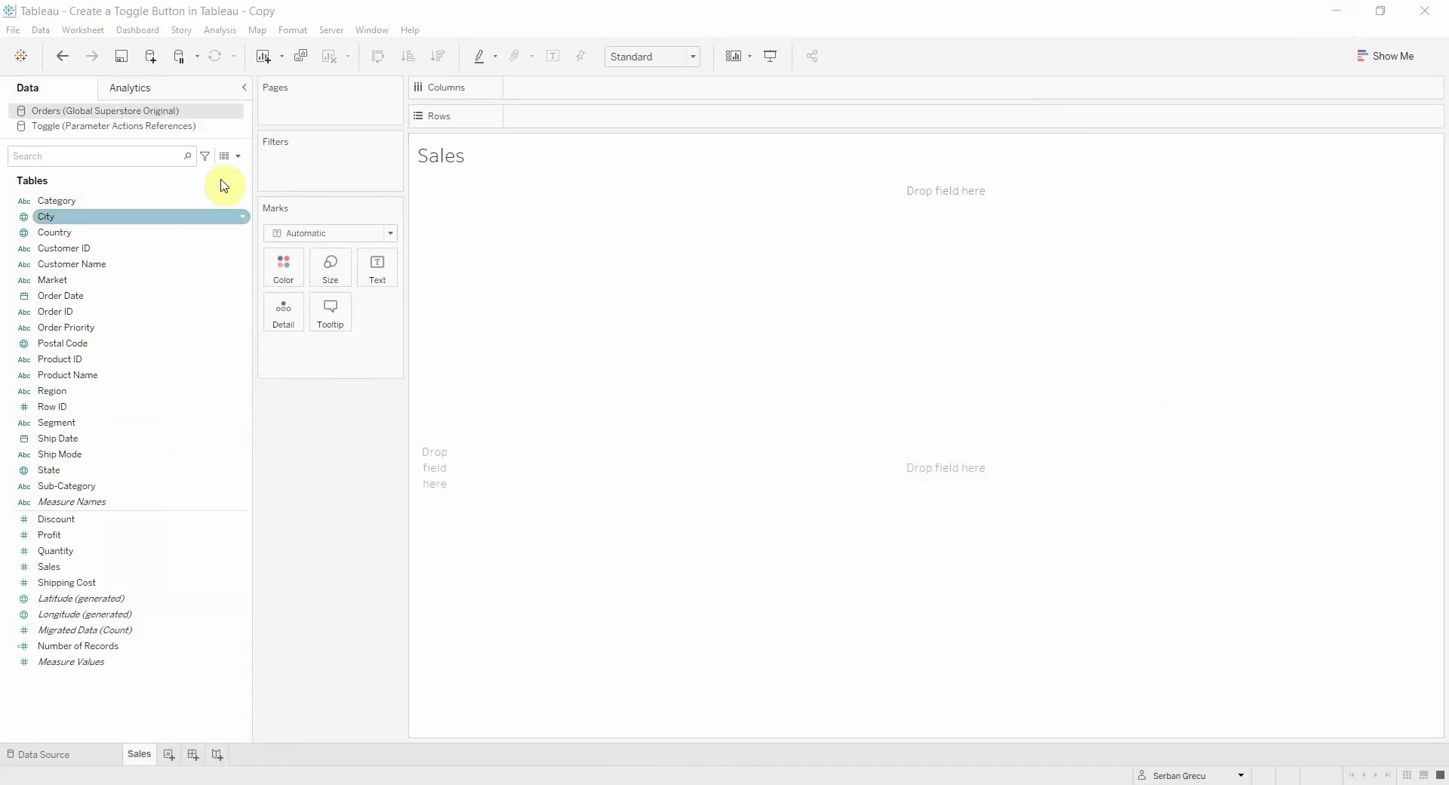
# Create Current Year Sales as if year([Order Date])=2016 then [Sales] END
pyautogui.click(238, 157)
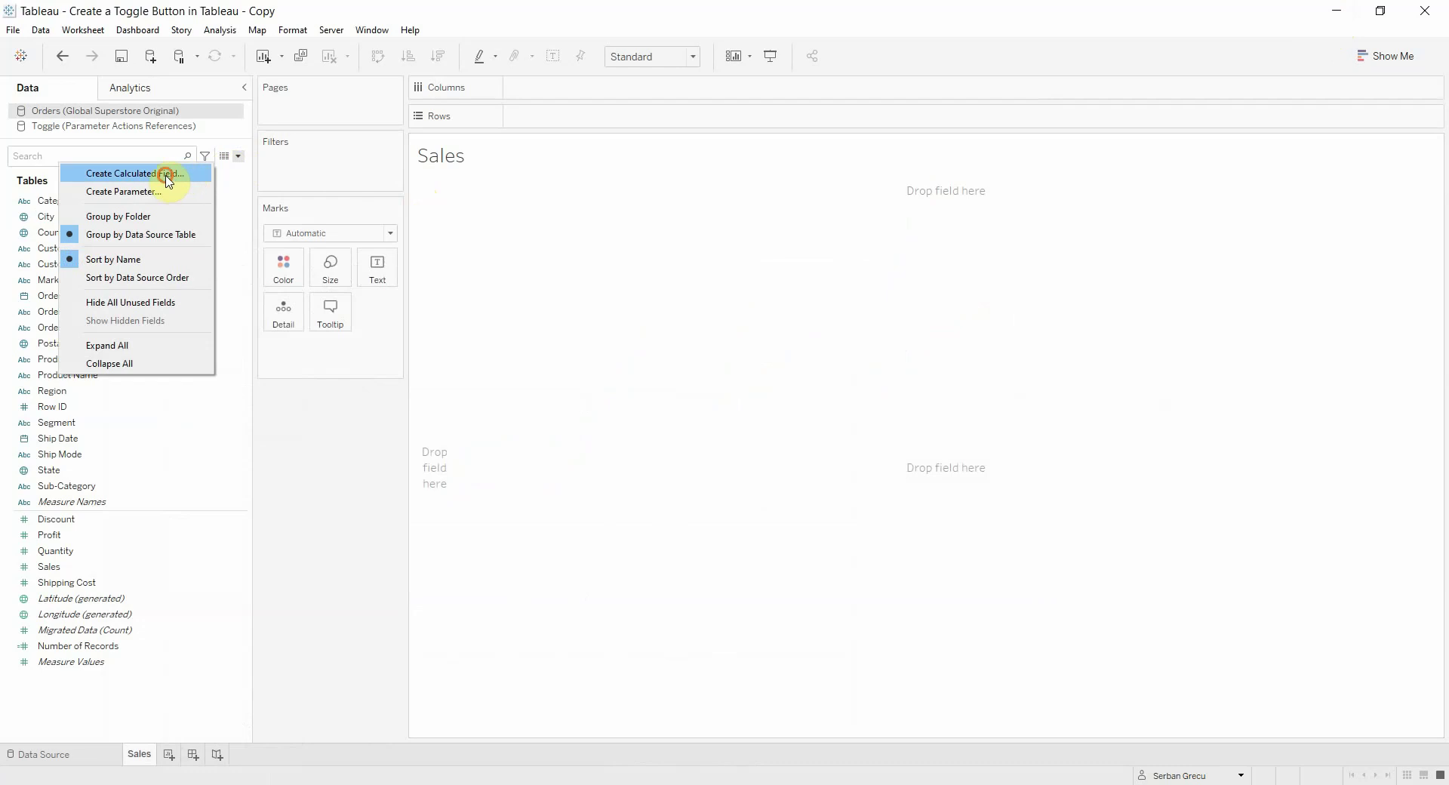
pyautogui.click(168, 181)
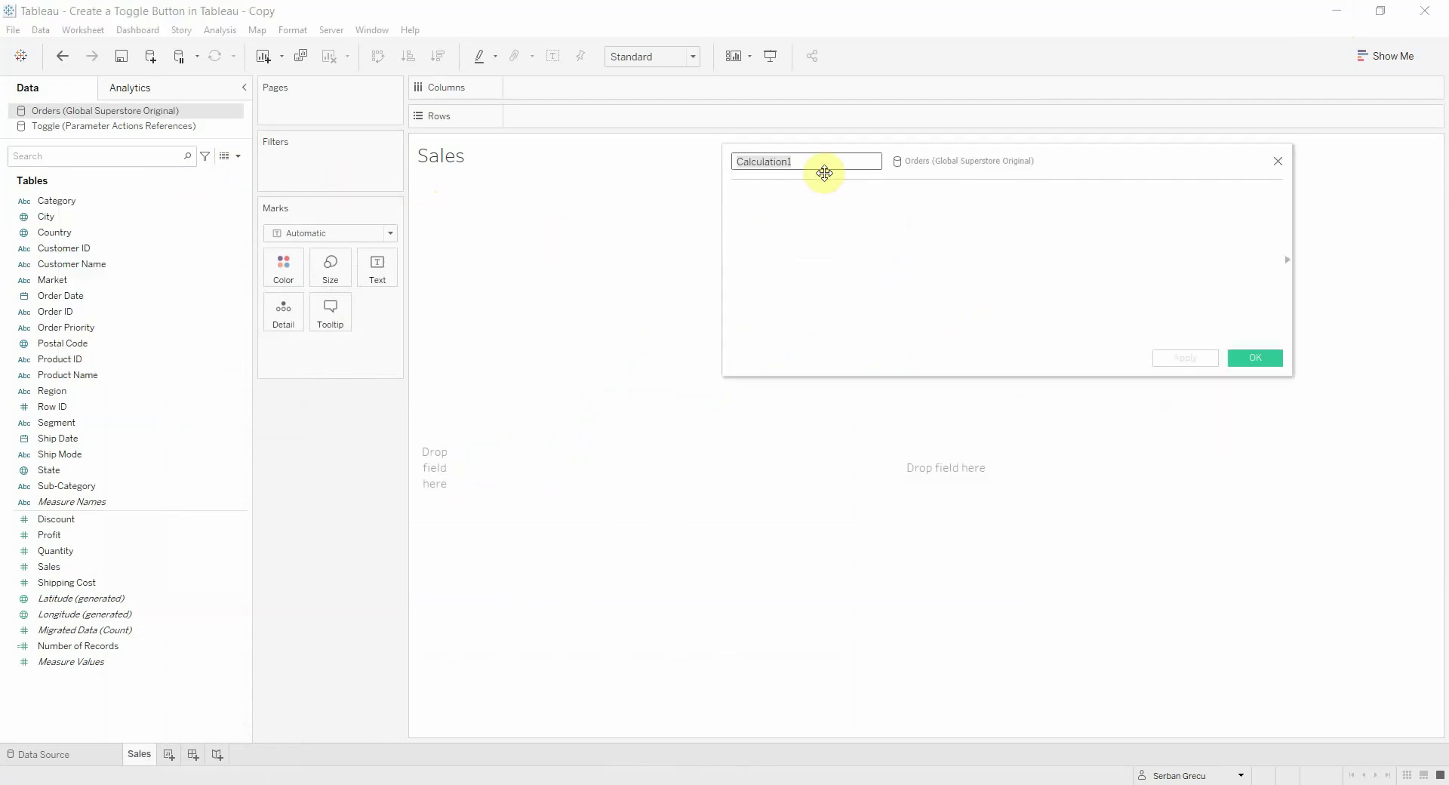
pyautogui.write('A')
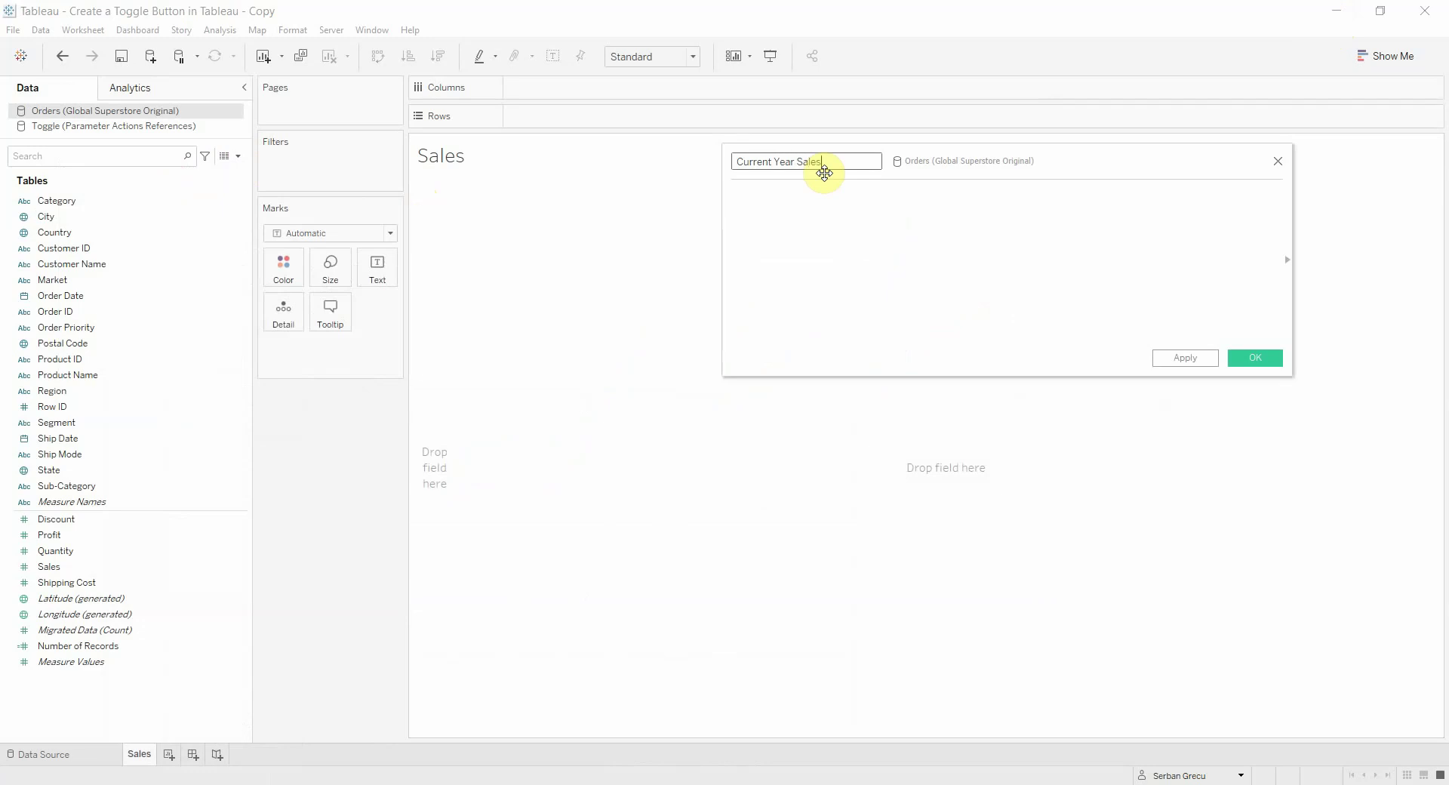
pyautogui.click(831, 195)
pyautogui.write('if')
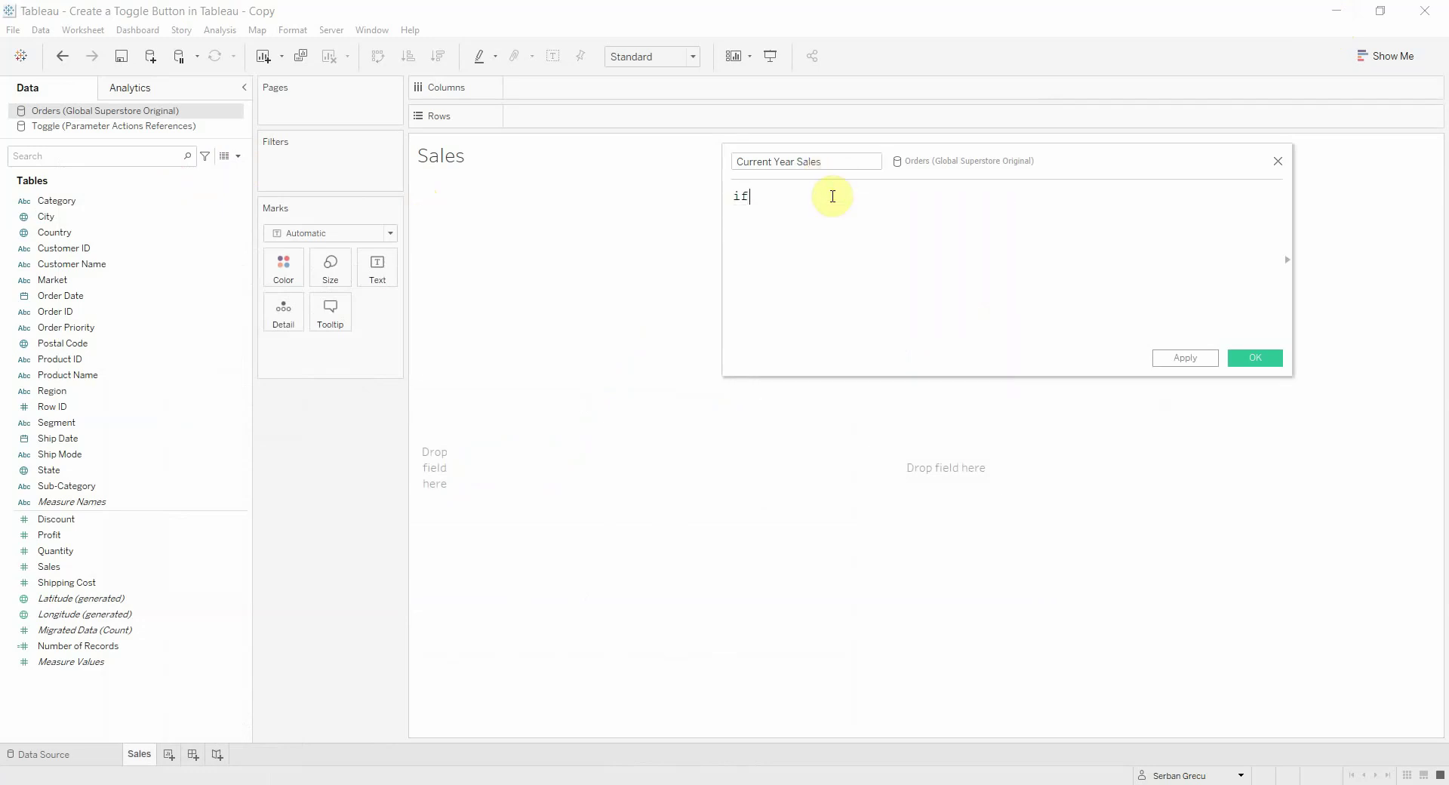
pyautogui.write(' year([order')
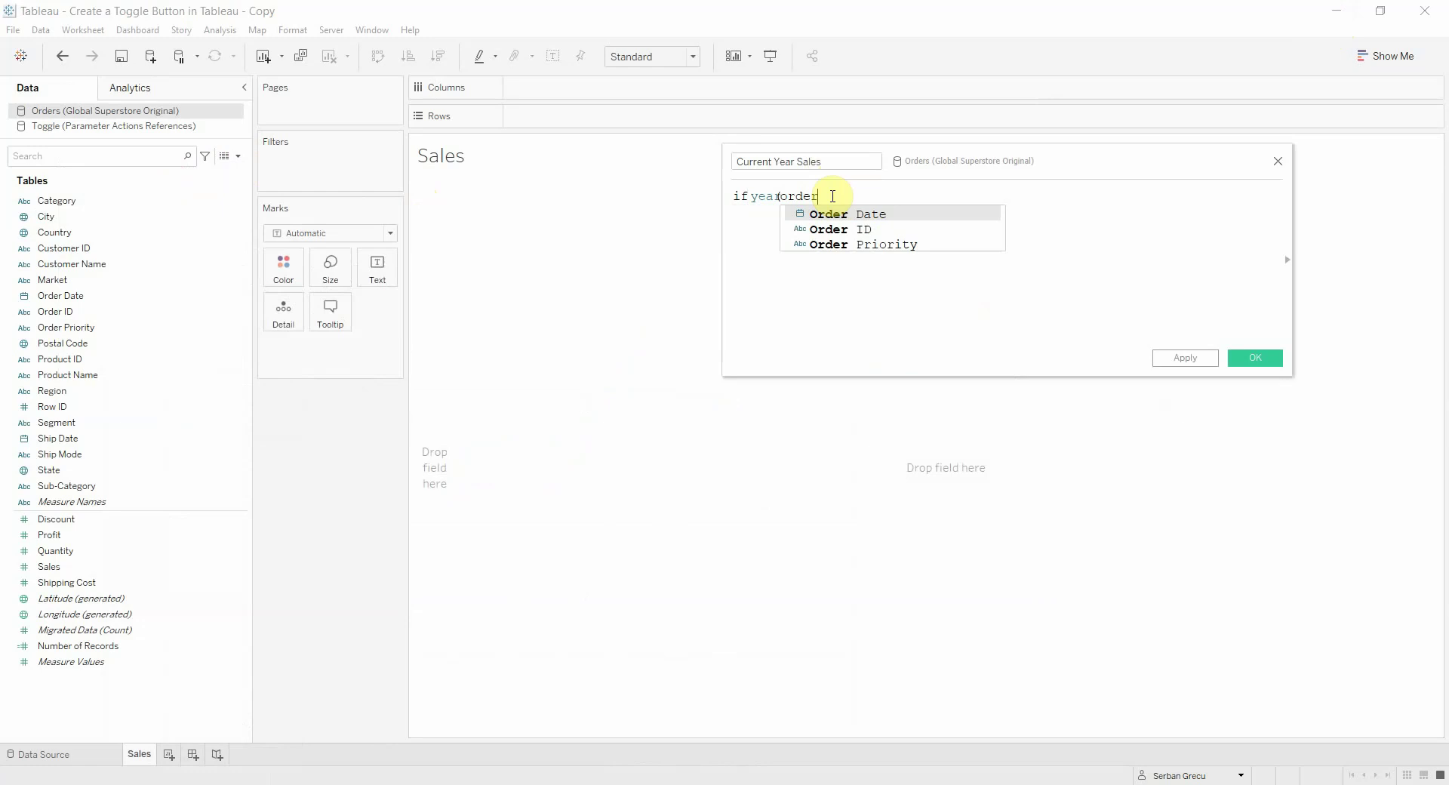
pyautogui.press('Return')
pyautogui.write(')=2016')
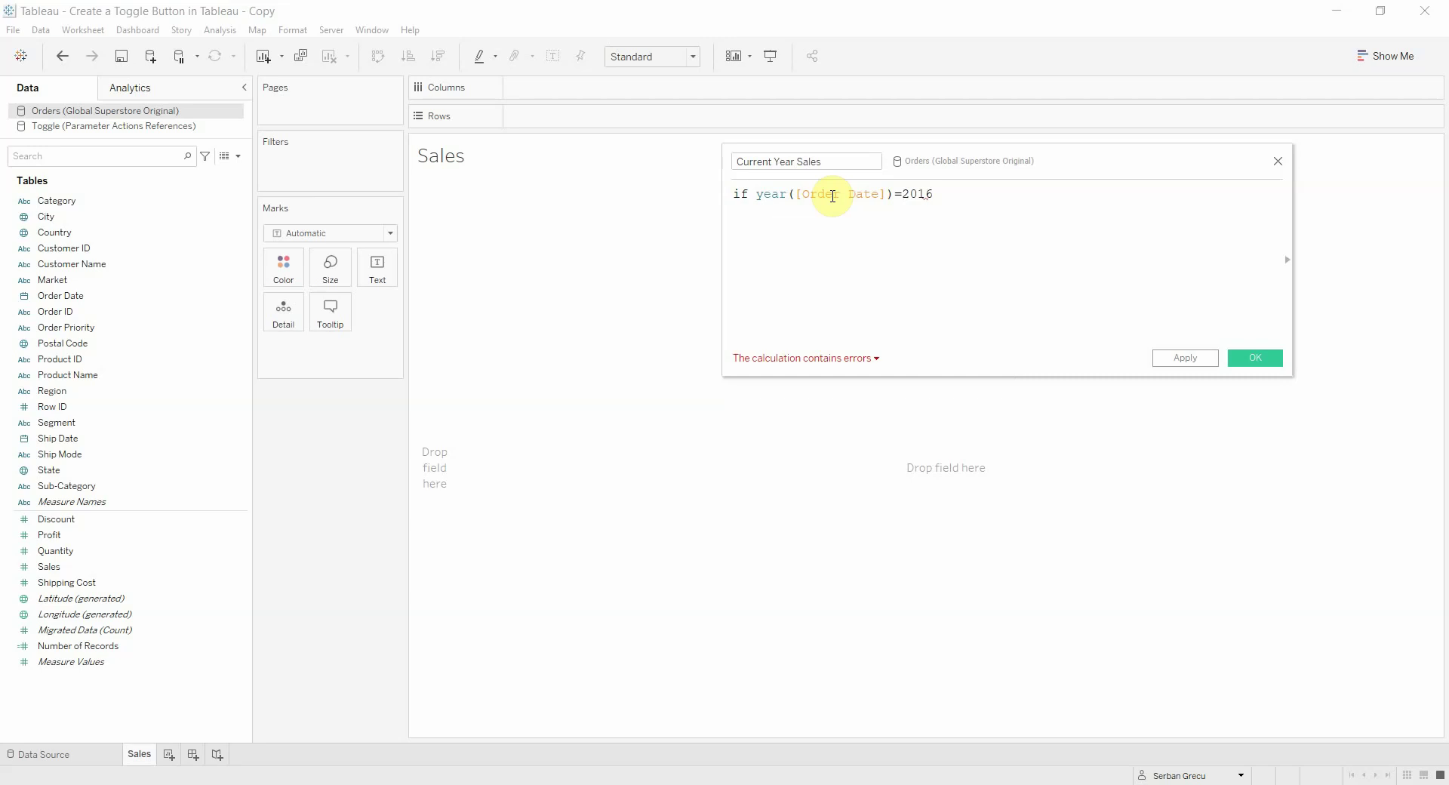
pyautogui.write('then [Sales]')
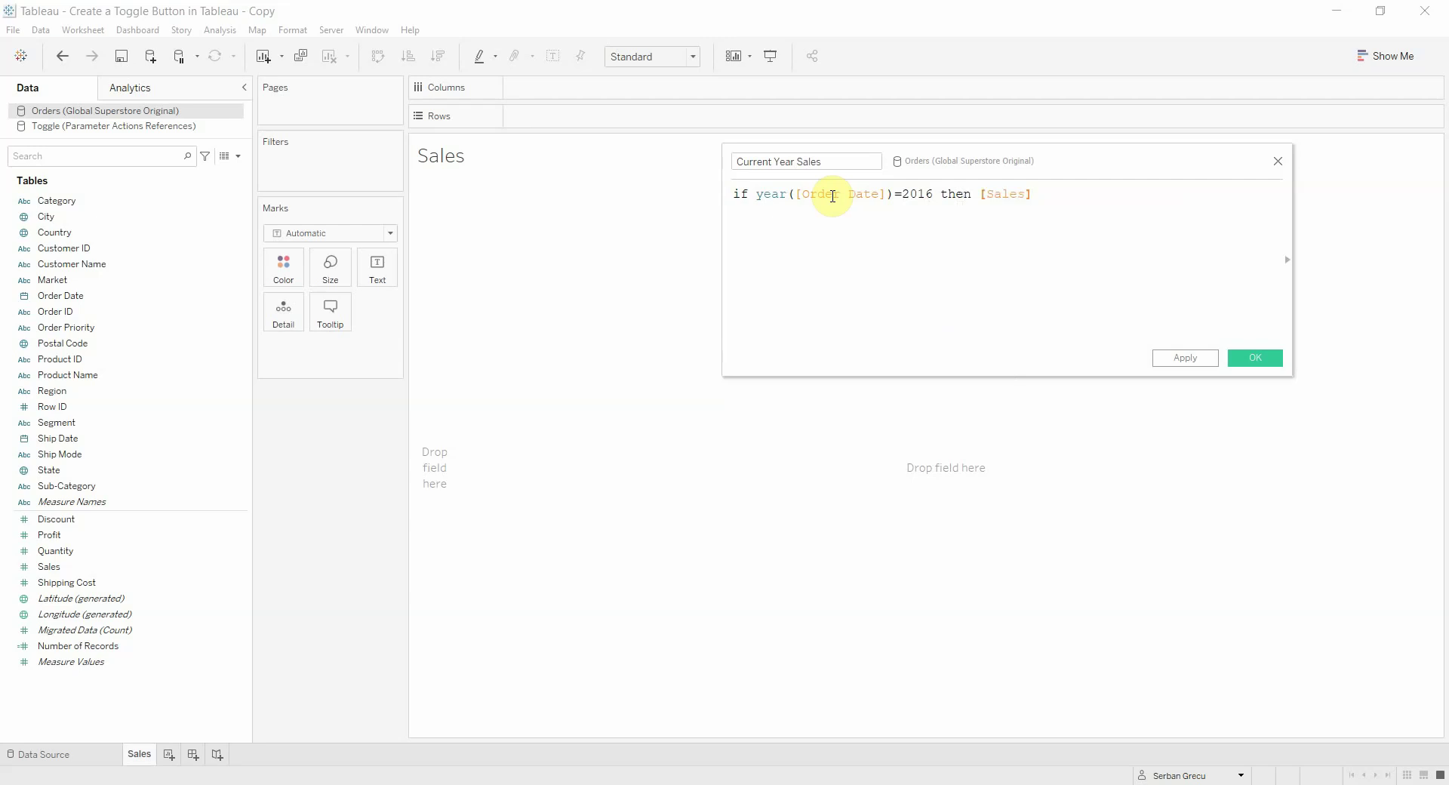
pyautogui.write(' END')
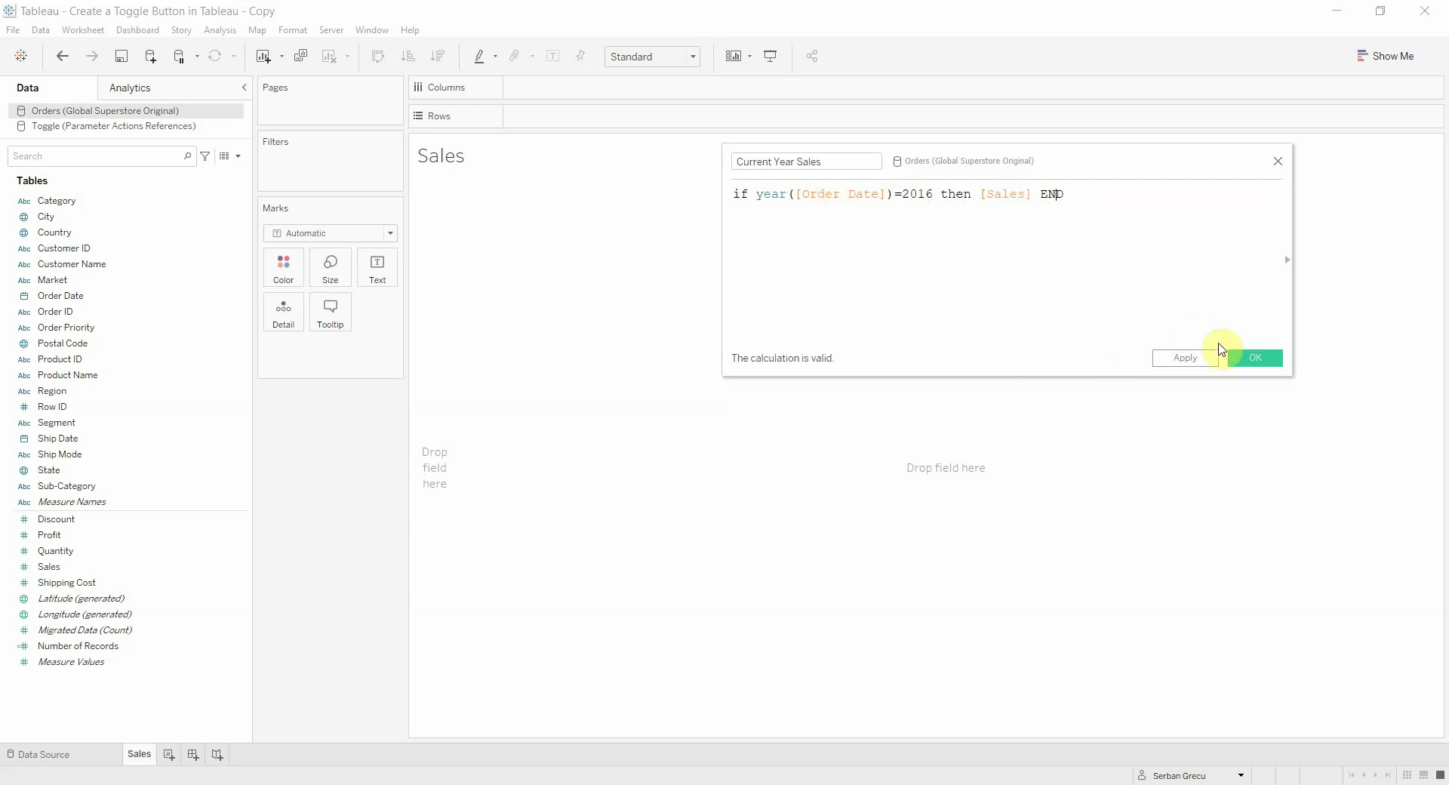
pyautogui.click(1254, 358)
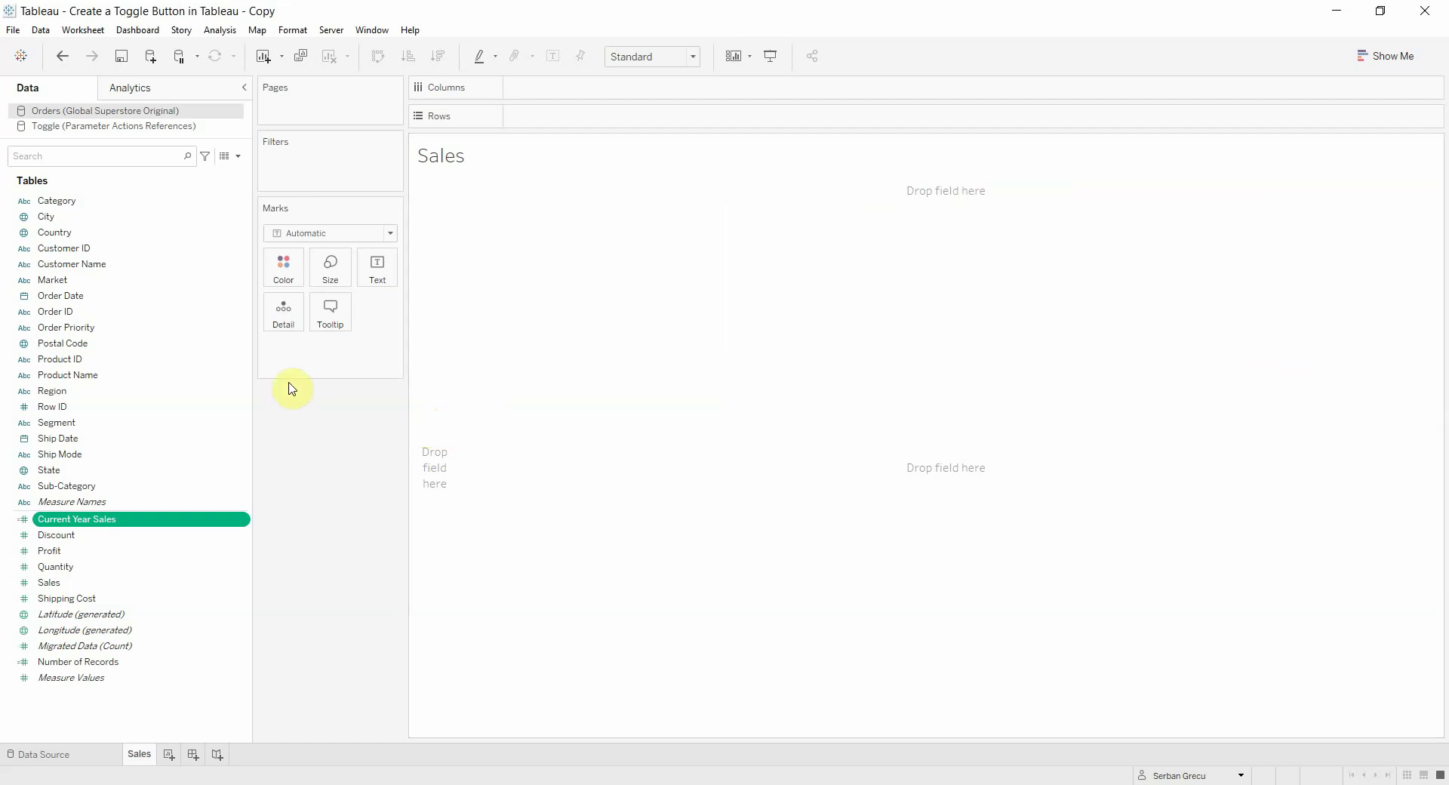
# Create an Integer parameter named Toggle Parameter whose allowable values are a list of 1 and 0
pyautogui.click(237, 156)
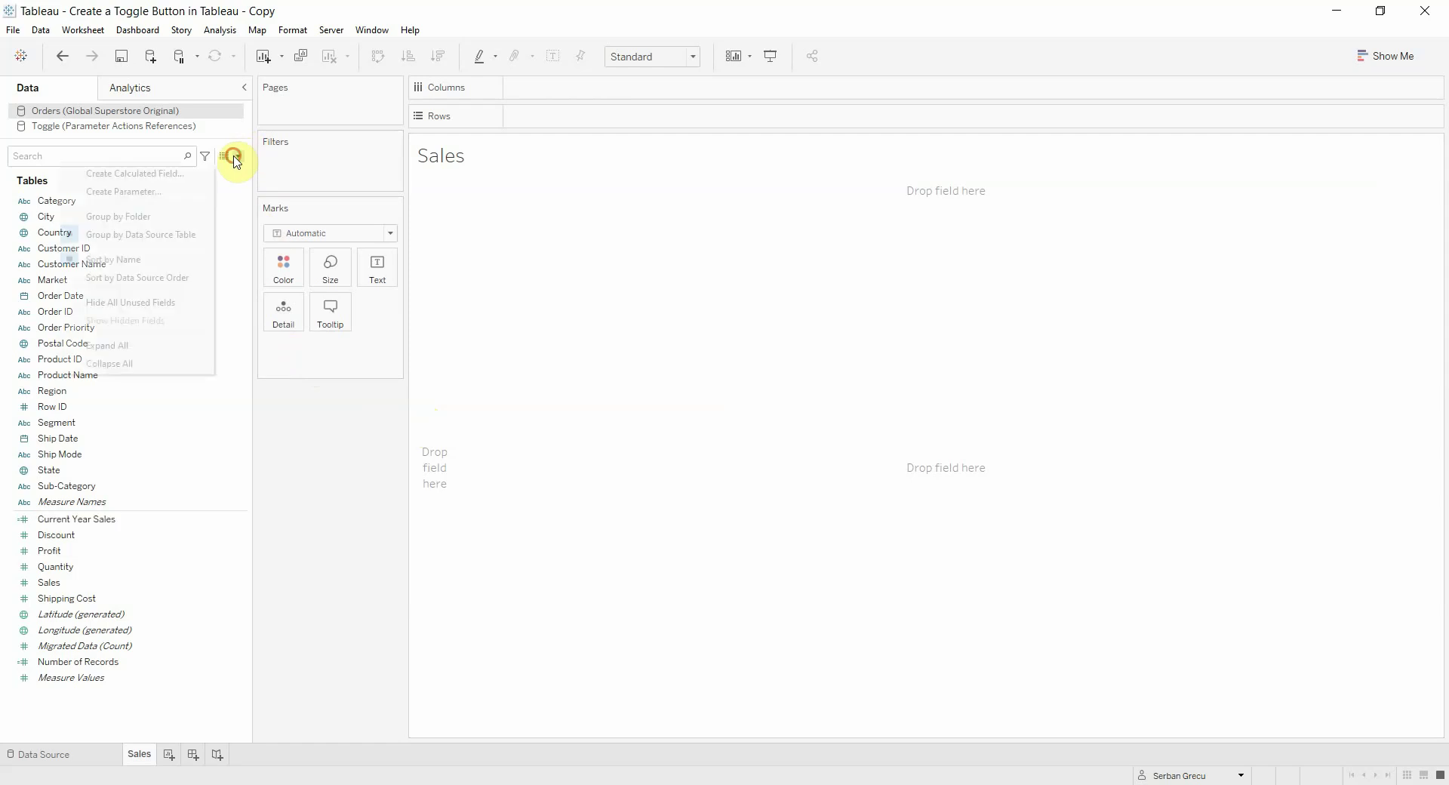
pyautogui.click(167, 193)
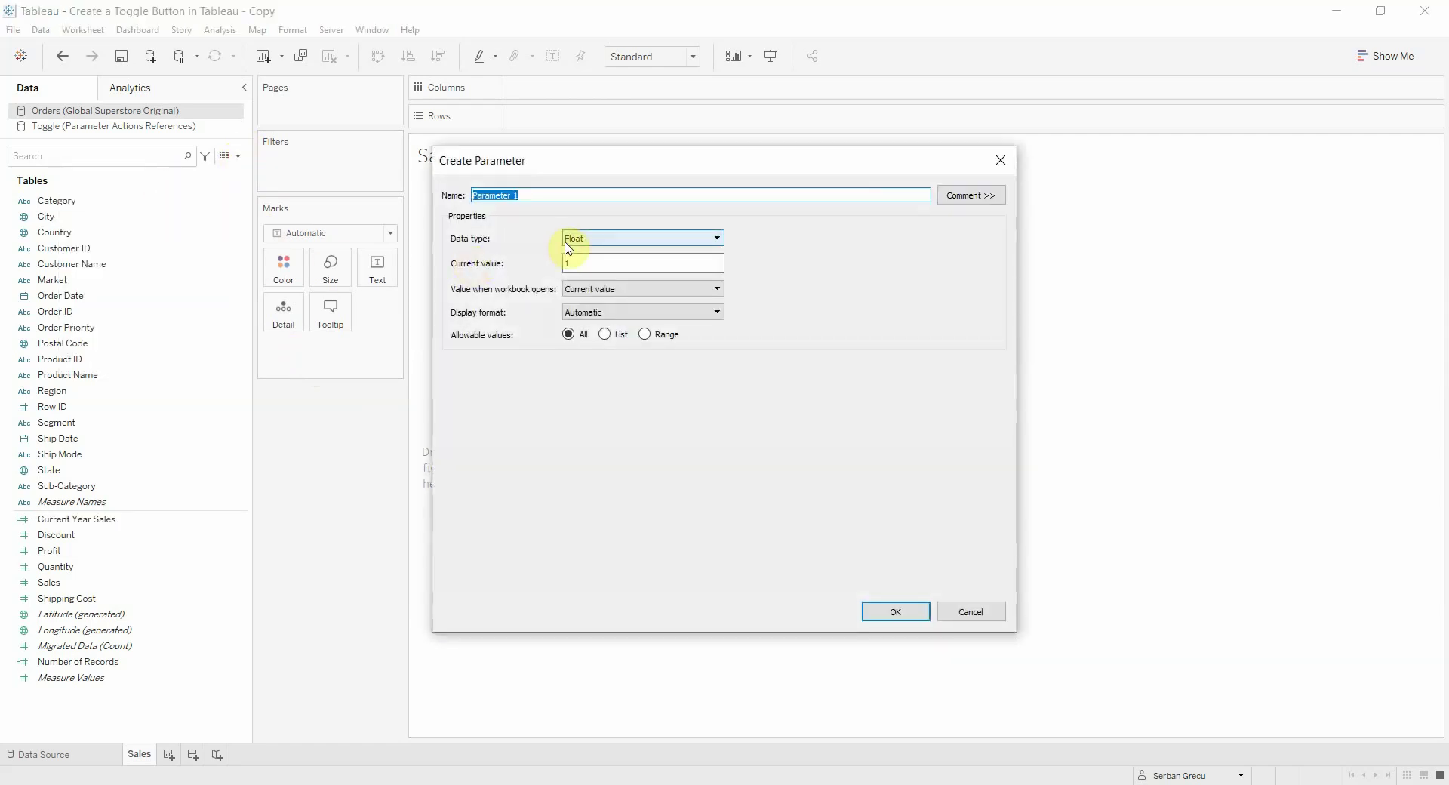
pyautogui.write('Toggle P')
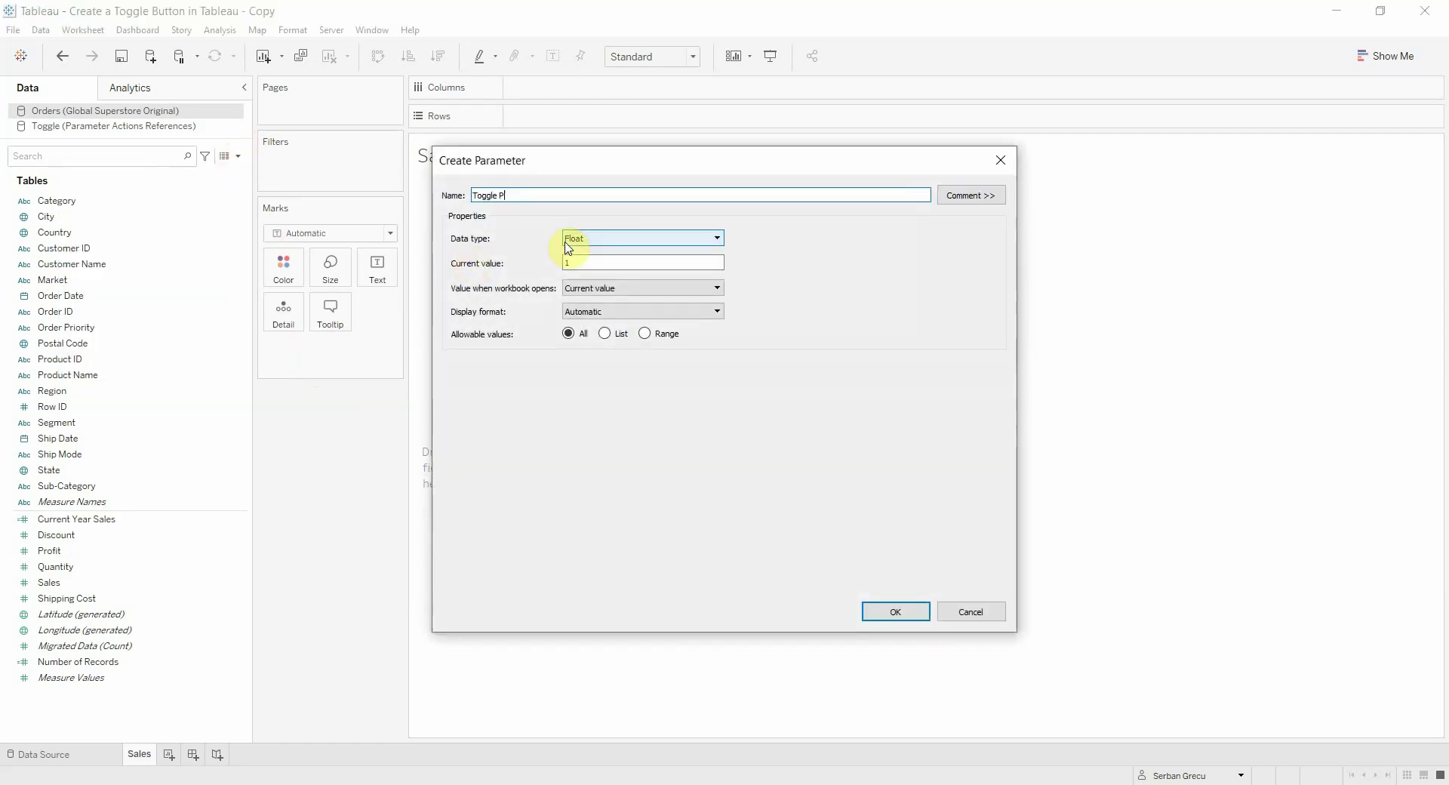
pyautogui.write('arameter')
pyautogui.click(567, 240)
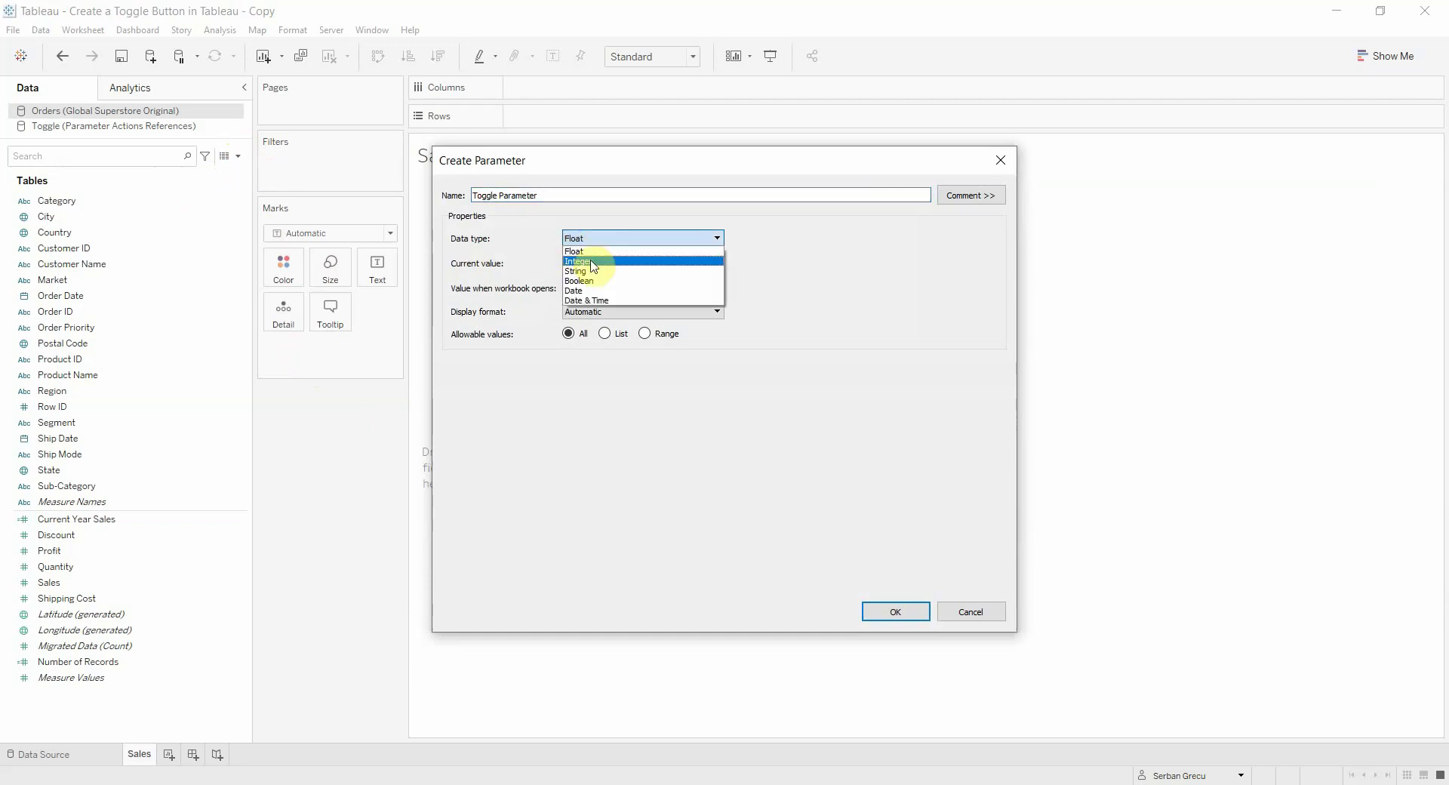
pyautogui.click(593, 266)
pyautogui.click(604, 334)
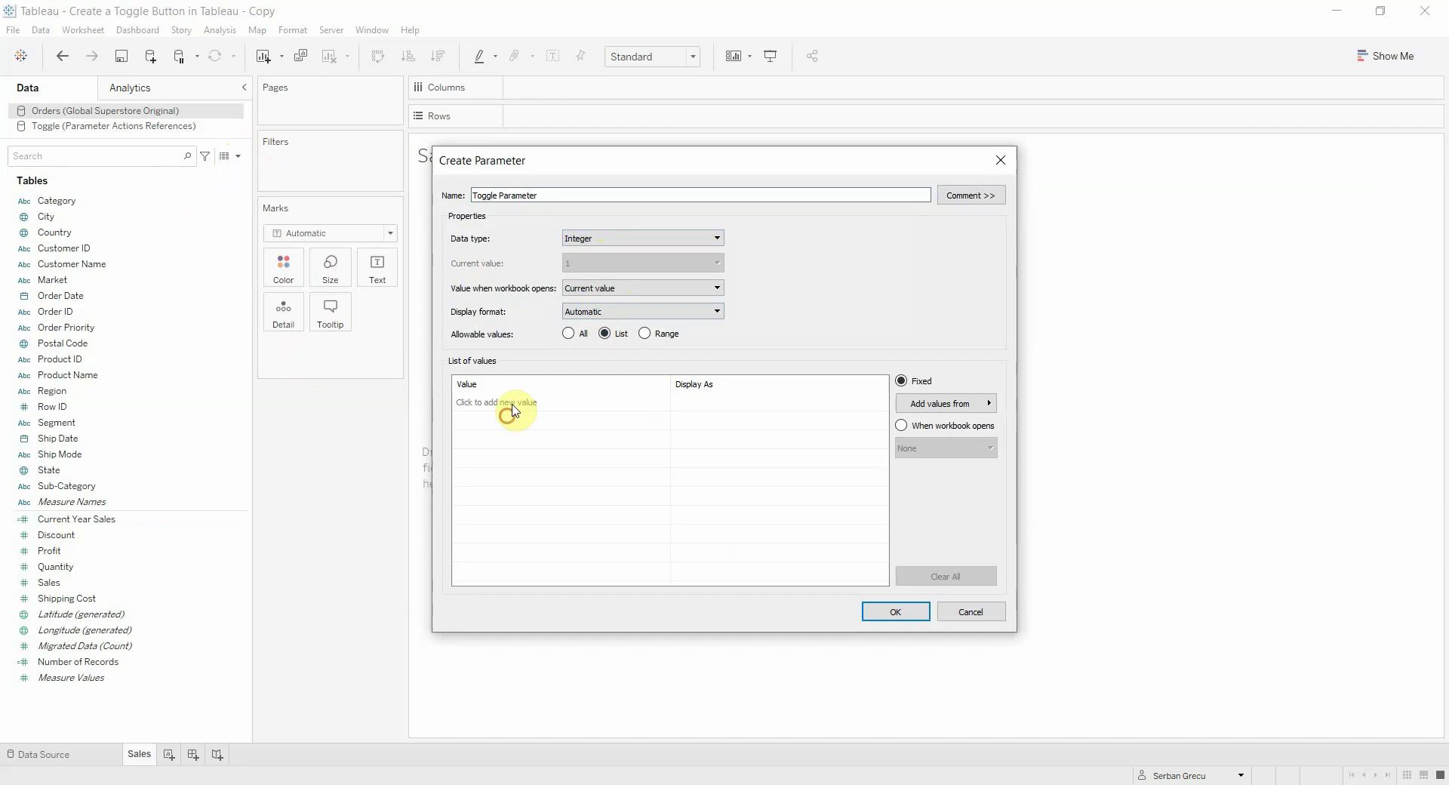
pyautogui.click(514, 407)
pyautogui.write('1')
pyautogui.click(504, 421)
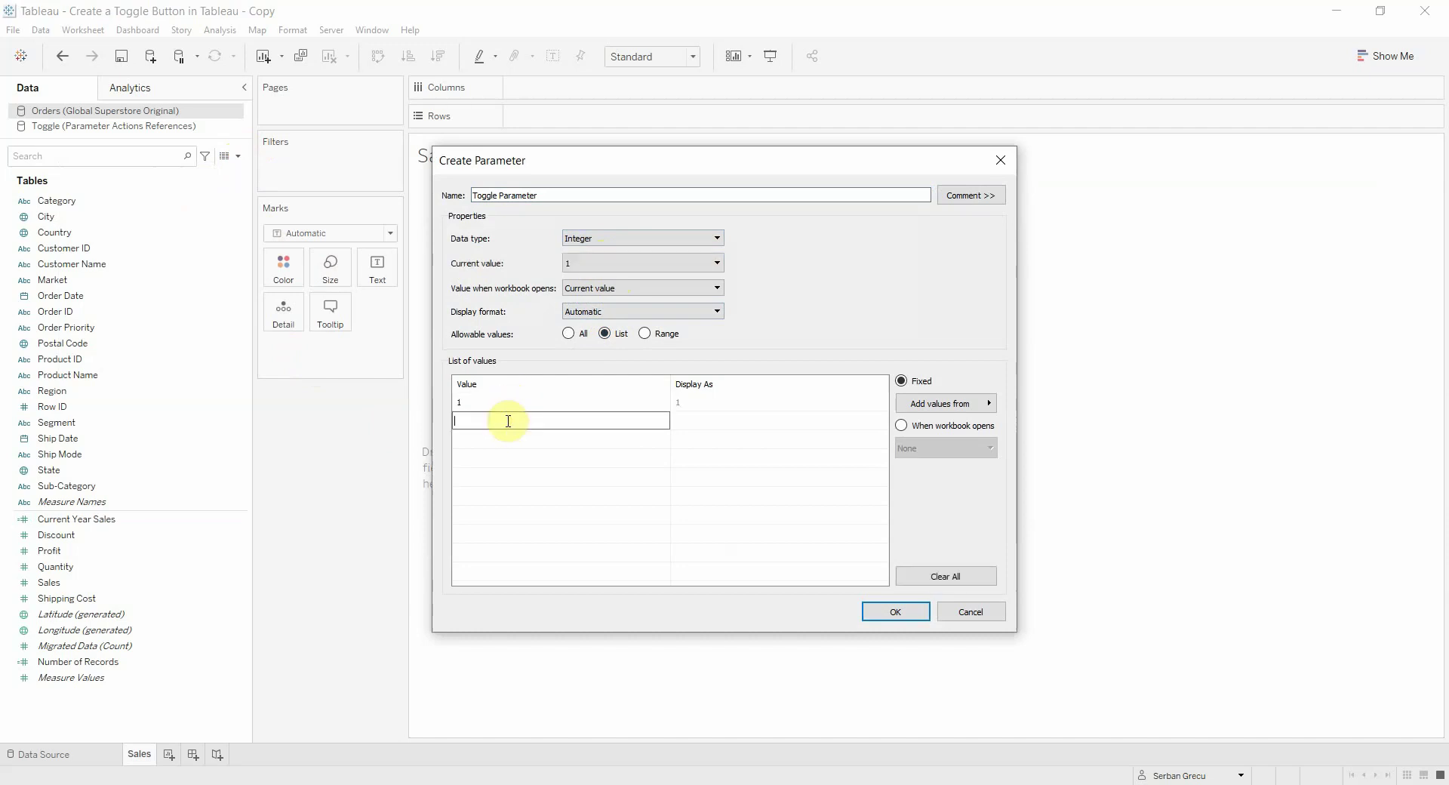
pyautogui.write('0')
pyautogui.click(590, 453)
pyautogui.click(897, 609)
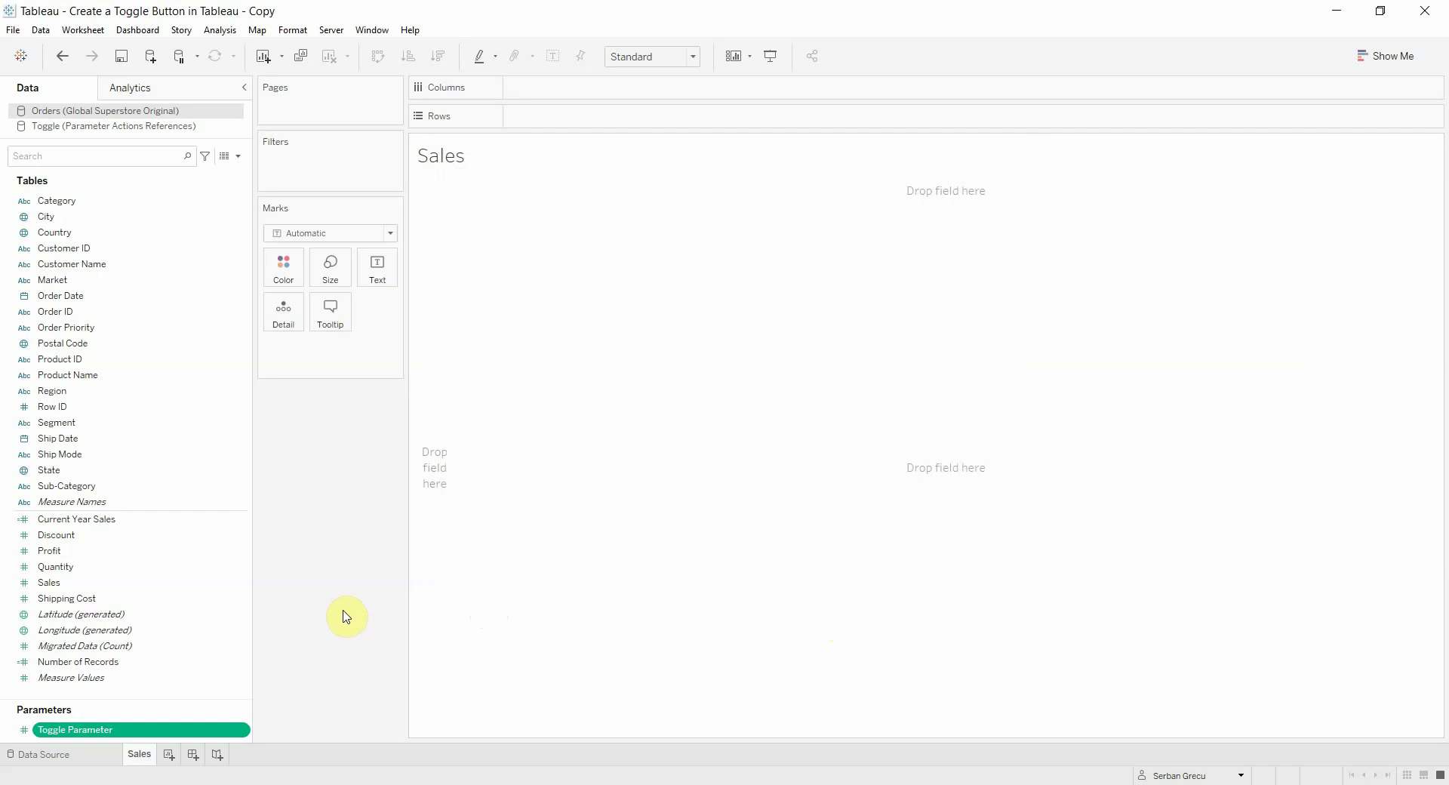
# Start a Previous Year Sales formula: case [Toggle Parameter] when 1 then if year([Order Date])=2015 then [Sales]
pyautogui.click(234, 155)
pyautogui.click(166, 172)
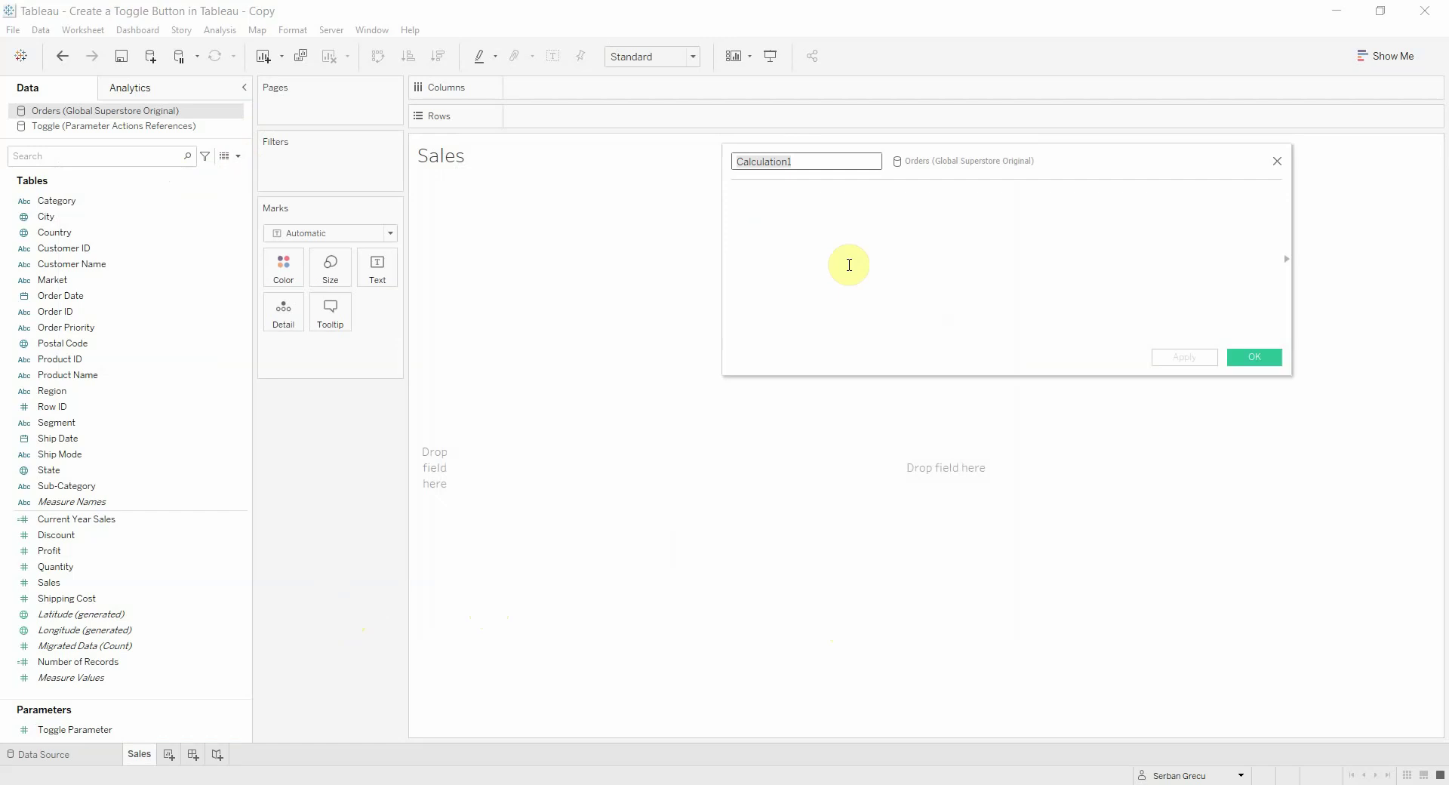
pyautogui.write('Previous Year Sales')
pyautogui.click(849, 265)
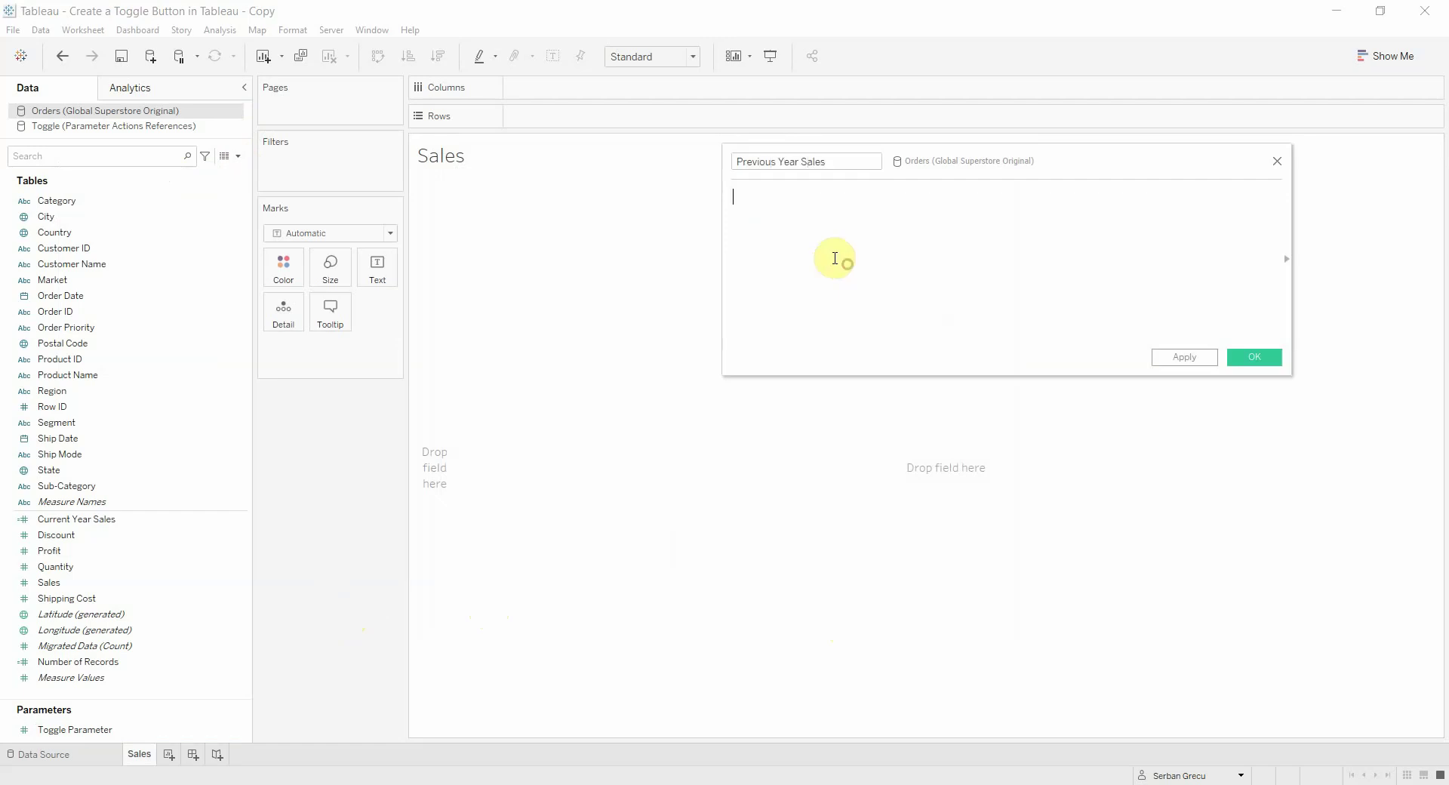
pyautogui.write('case [Tog')
pyautogui.press('Return')
pyautogui.write('when')
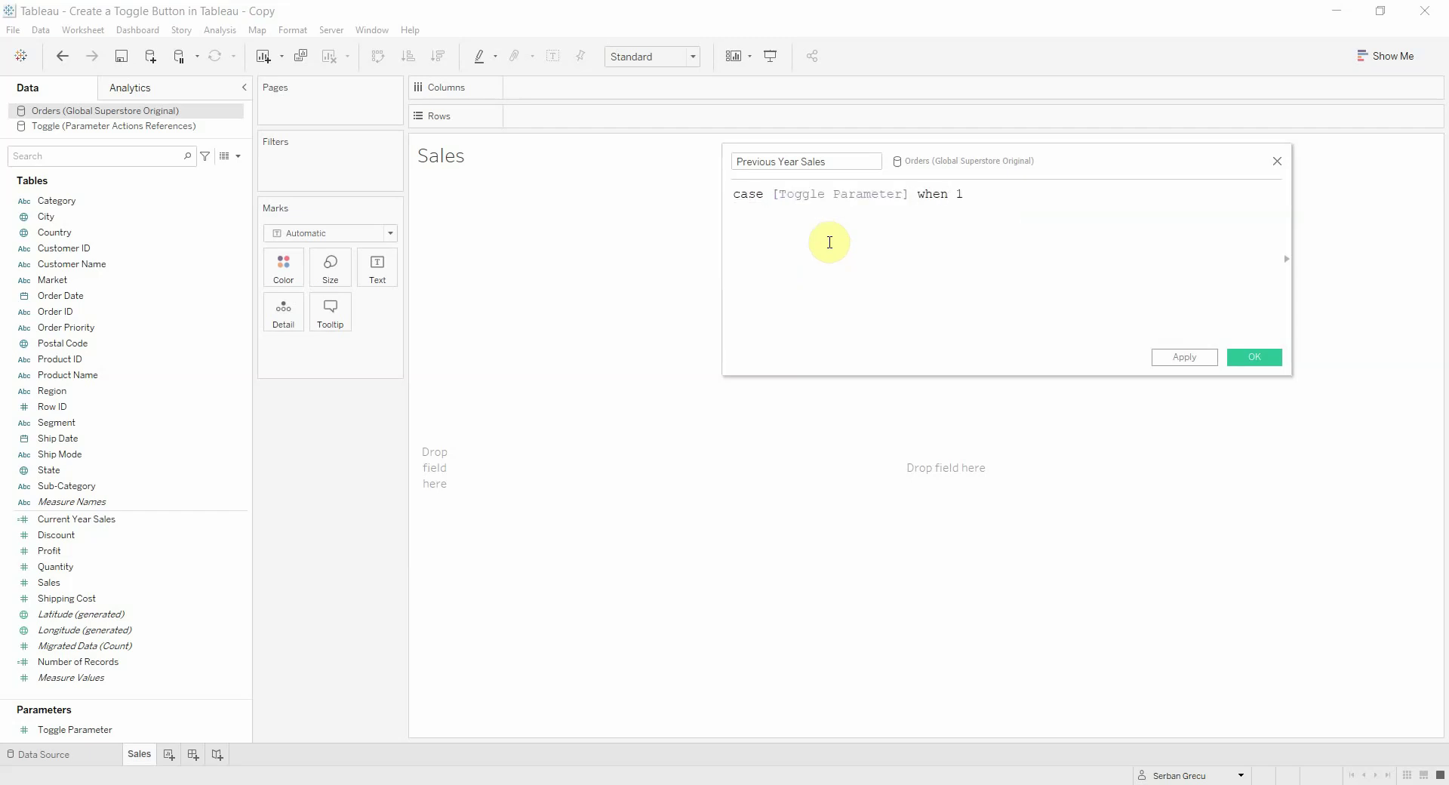
pyautogui.write(' 1')
pyautogui.press('Return')
pyautogui.write('then')
pyautogui.write(' if year')
pyautogui.write('([Ord')
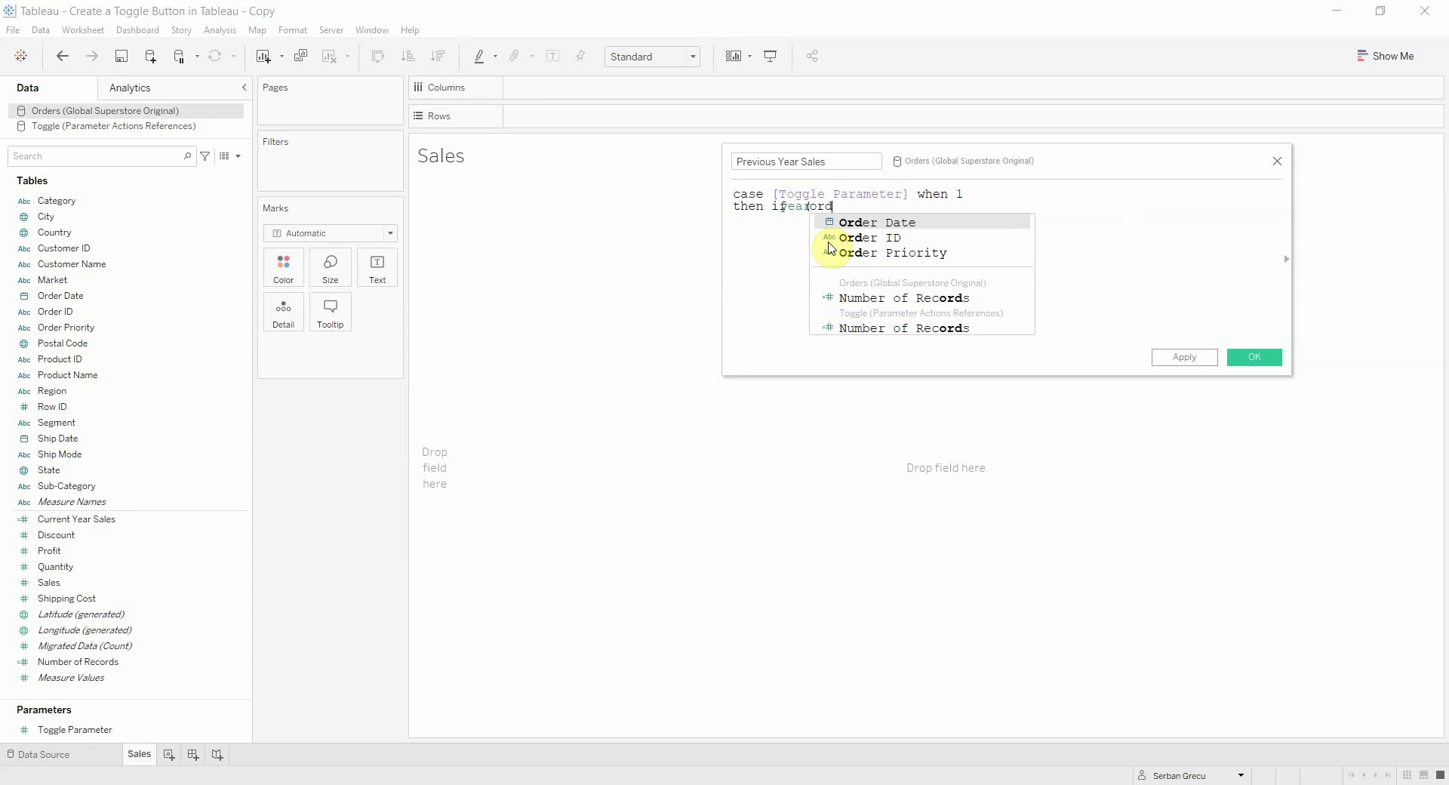
pyautogui.press('Return')
pyautogui.write(')=20')
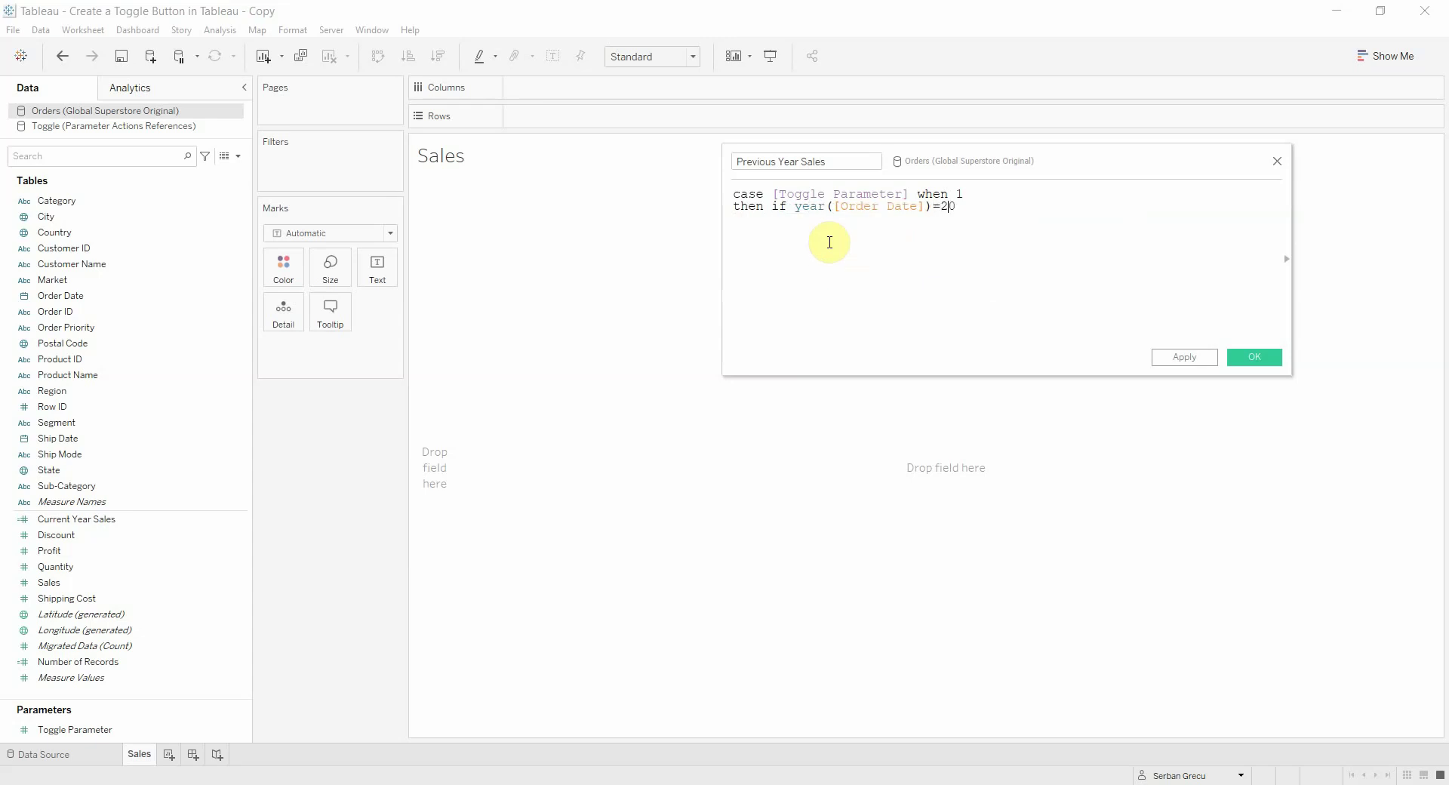
pyautogui.write('15 then sa')
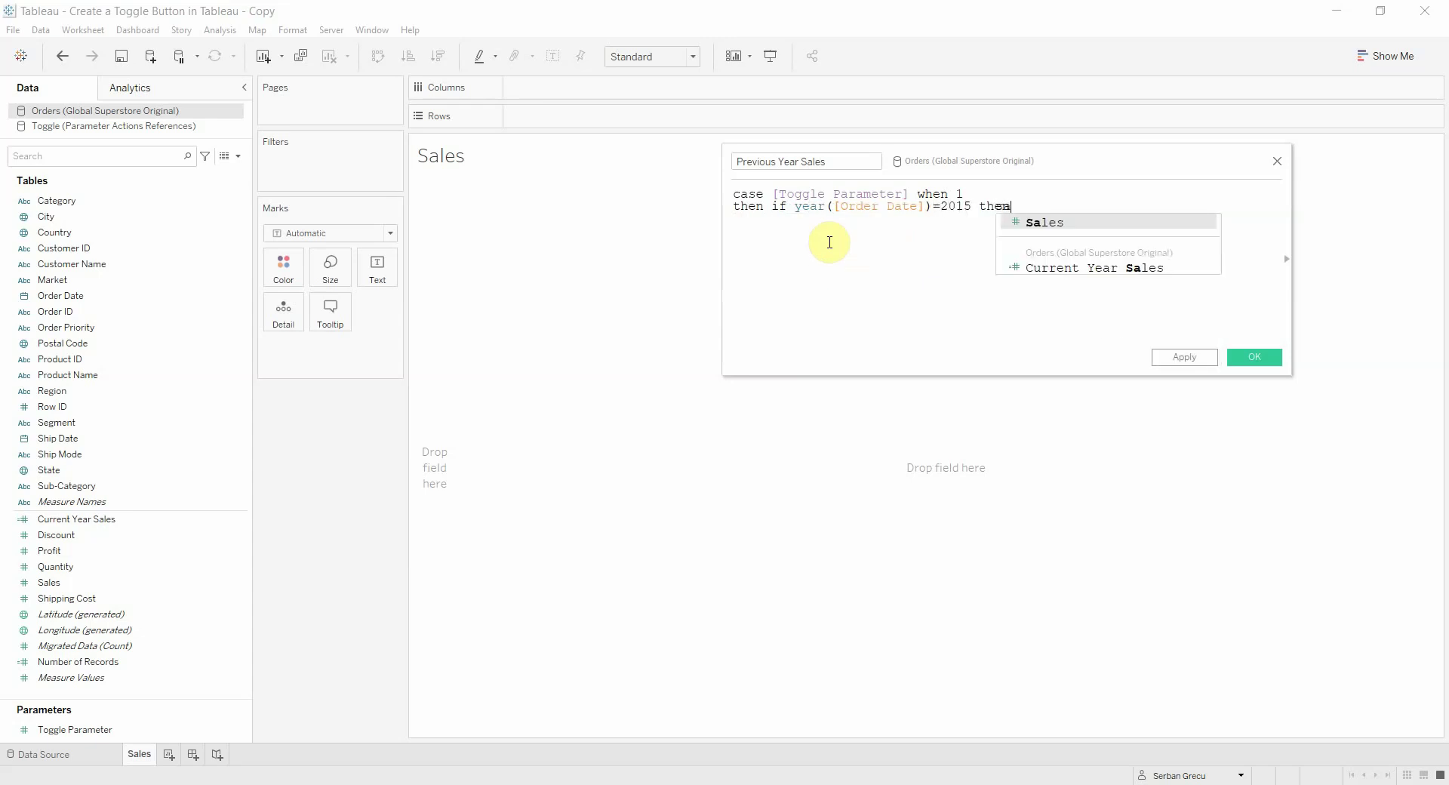
pyautogui.press('Return')
# Finish the formula with END, else null, END, and save the Previous Year Sales calculation
pyautogui.write('END')
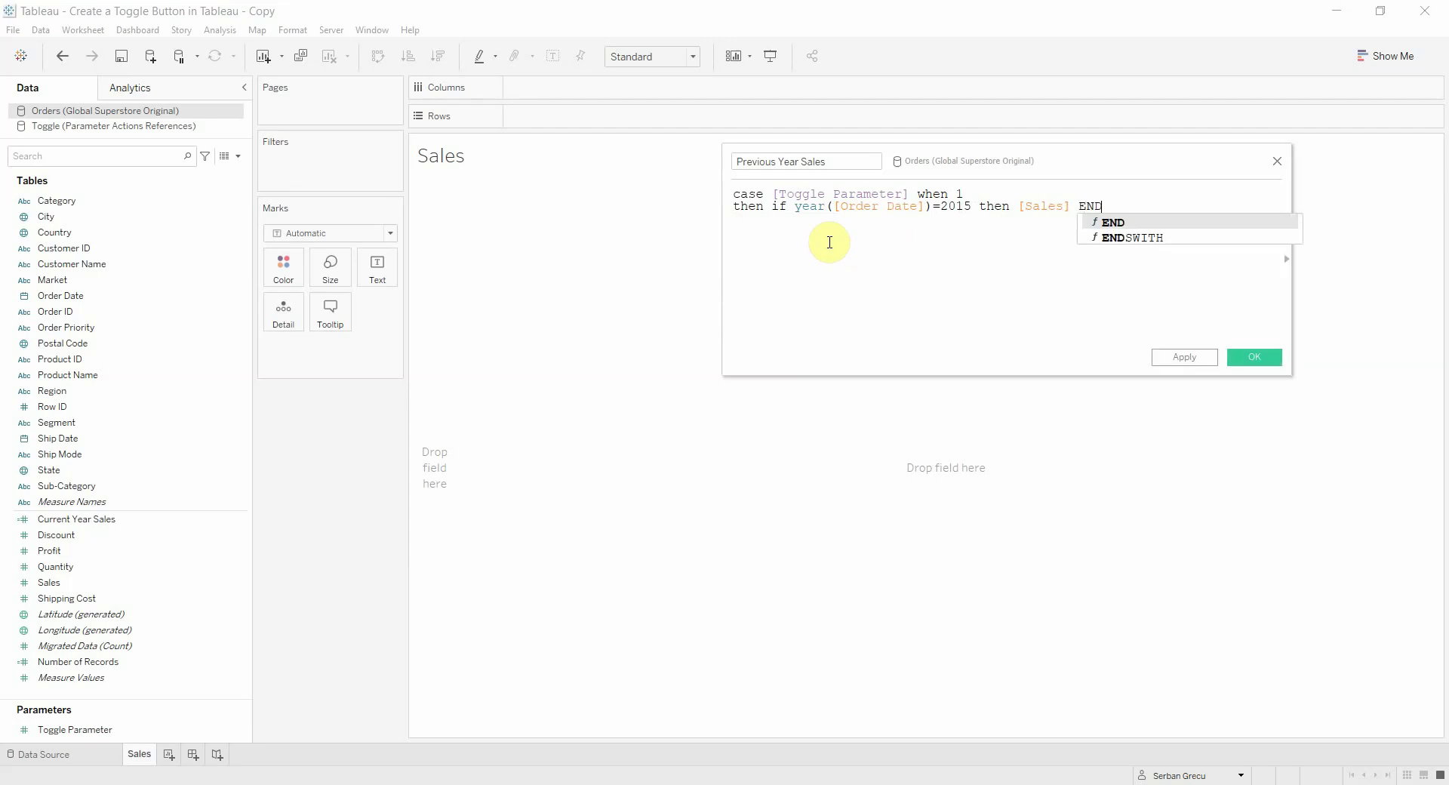
pyautogui.press('Return')
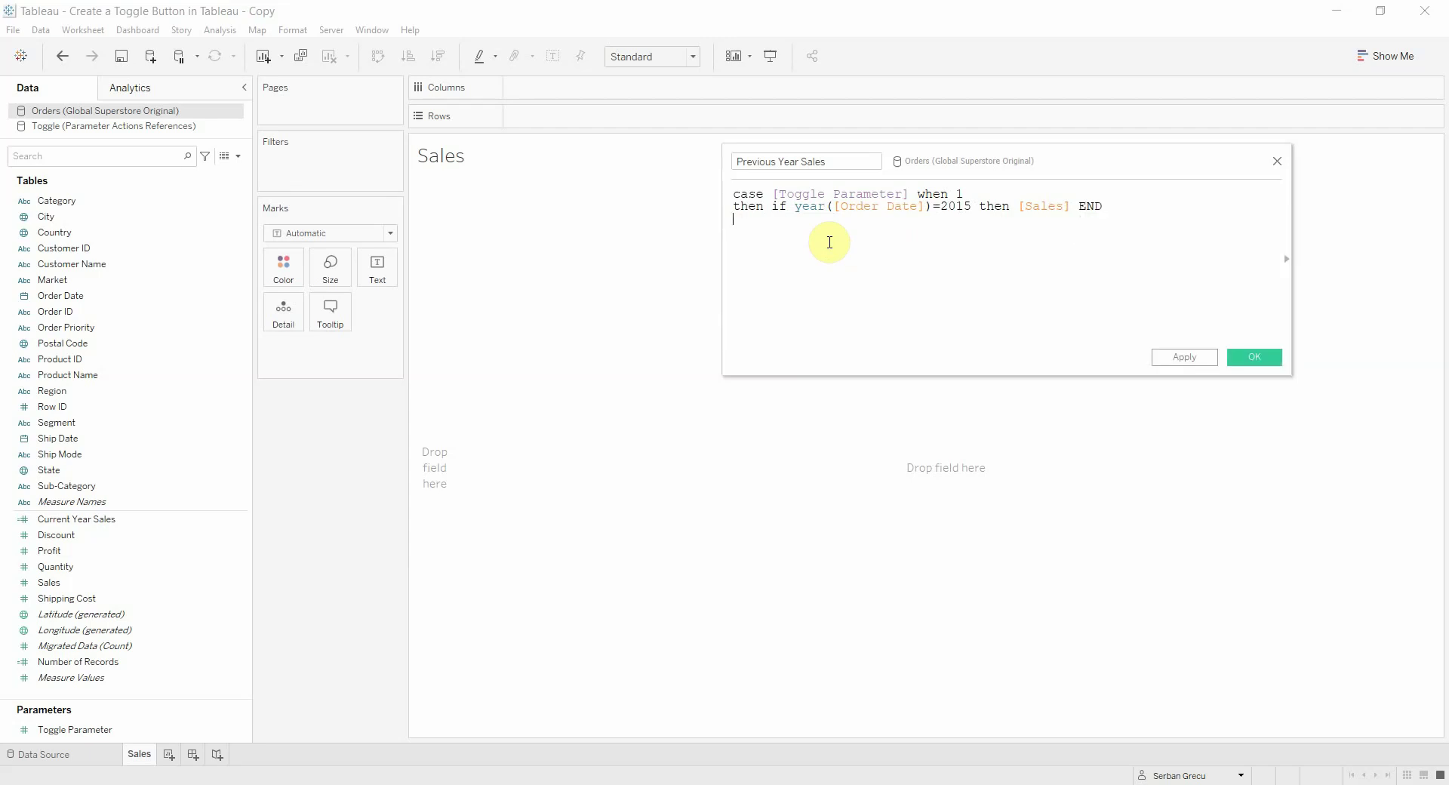
pyautogui.press('Return')
pyautogui.write('el')
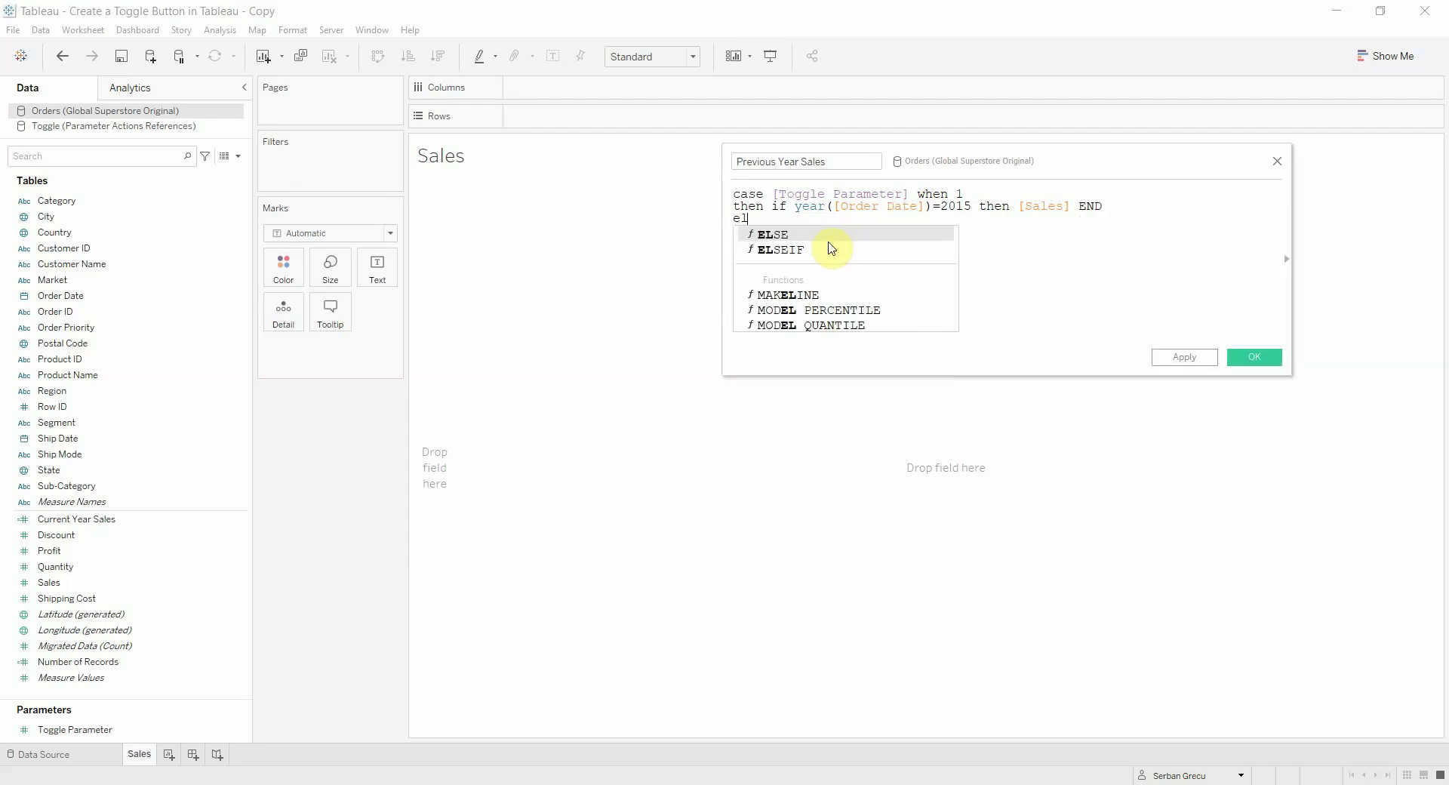
pyautogui.write('se null')
pyautogui.press('Return')
pyautogui.write('END')
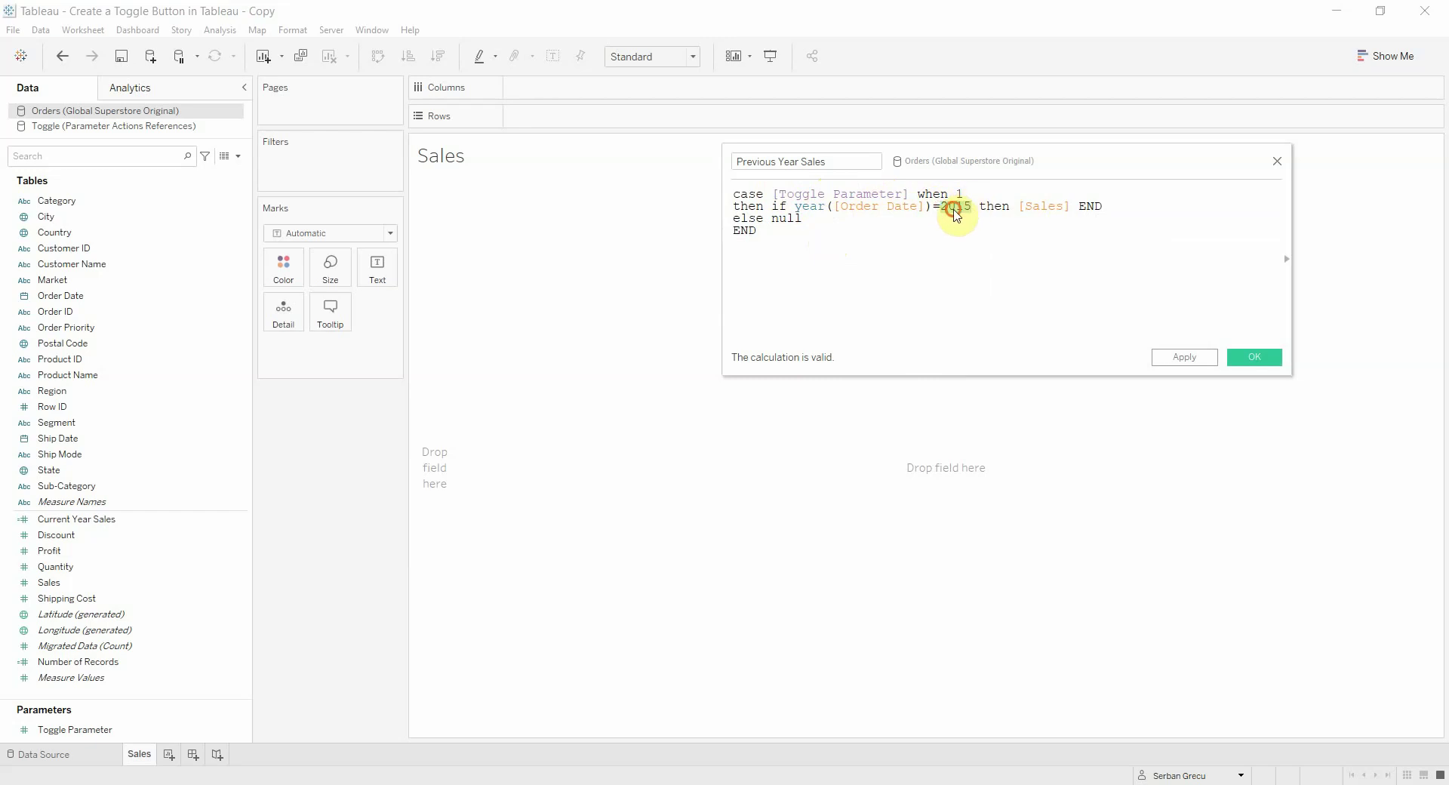
pyautogui.moveTo(777, 194); pyautogui.dragTo(906, 192)
pyautogui.click(904, 194)
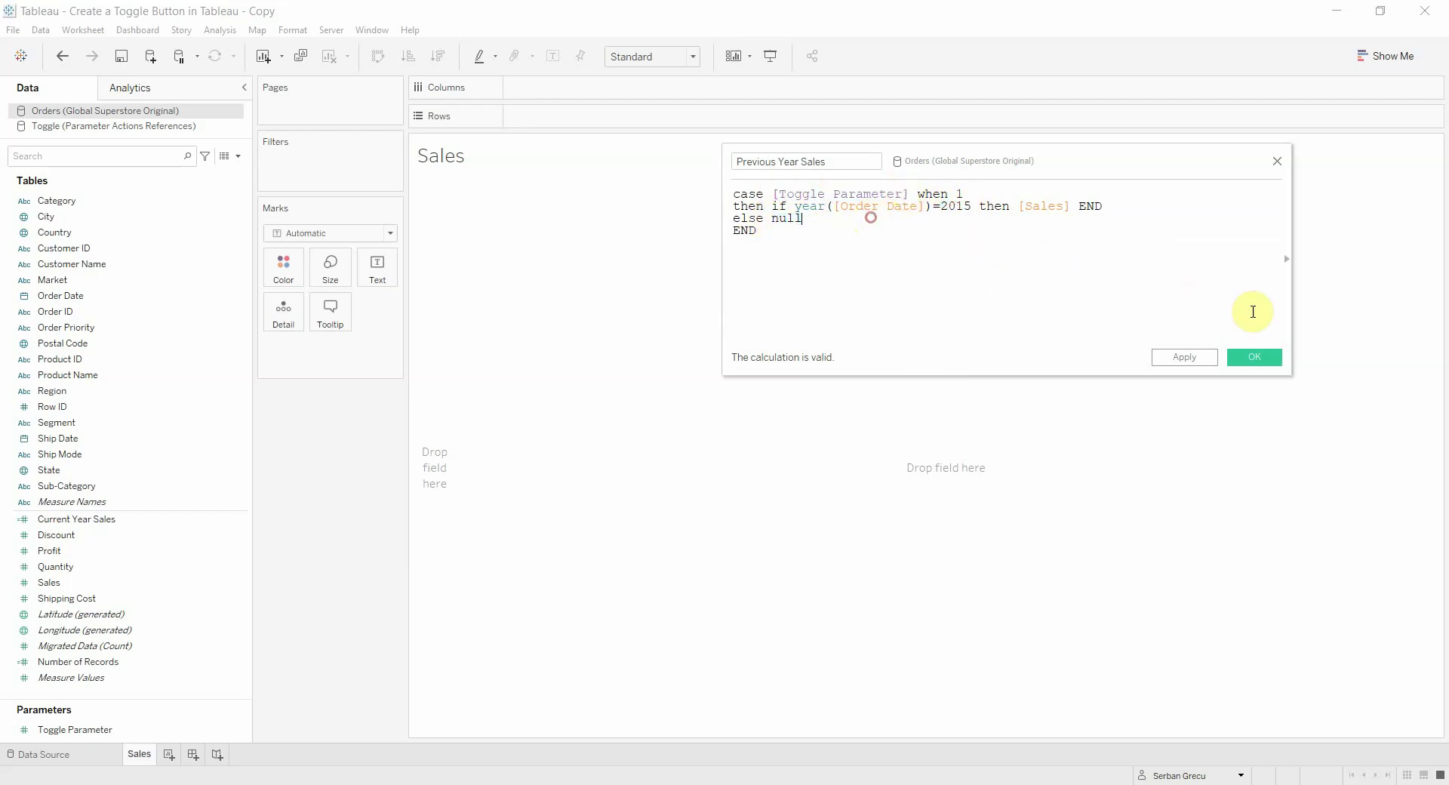
pyautogui.click(1256, 360)
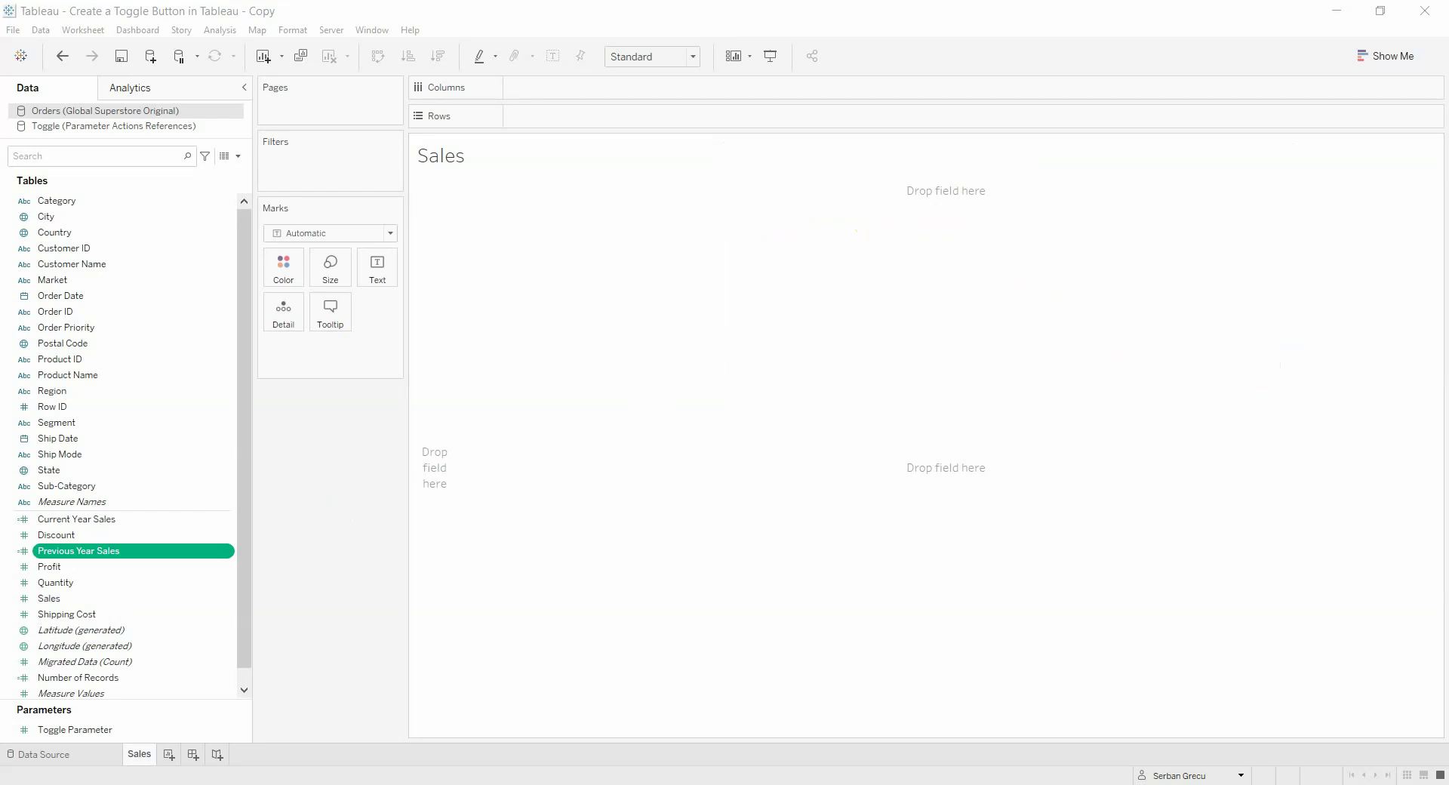
pyautogui.hotkey('ctrl', 'z')
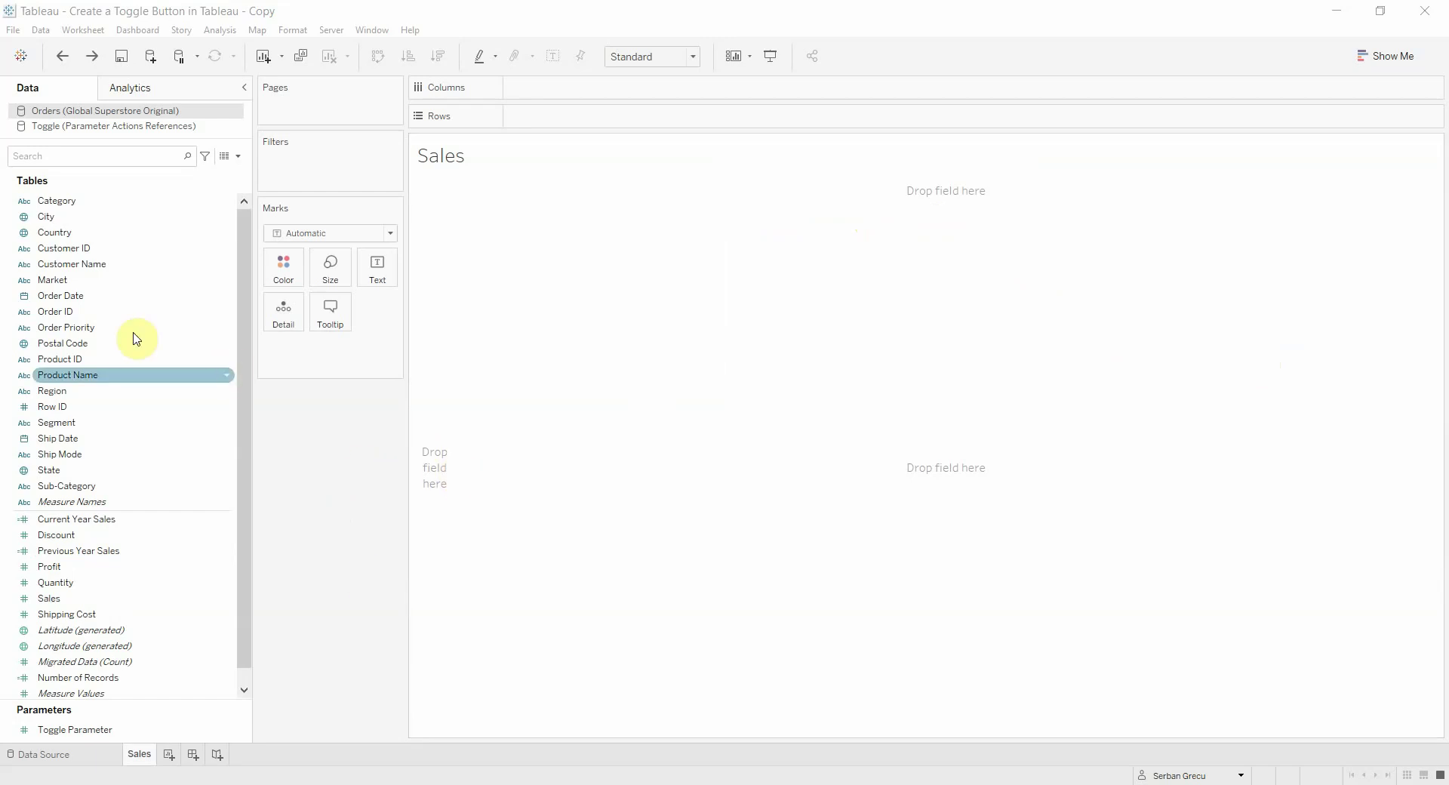
# Plot Current Year Sales and Previous Year Sales by month of Order Date as dual-axis lines
pyautogui.moveTo(97, 296); pyautogui.dragTo(586, 87)
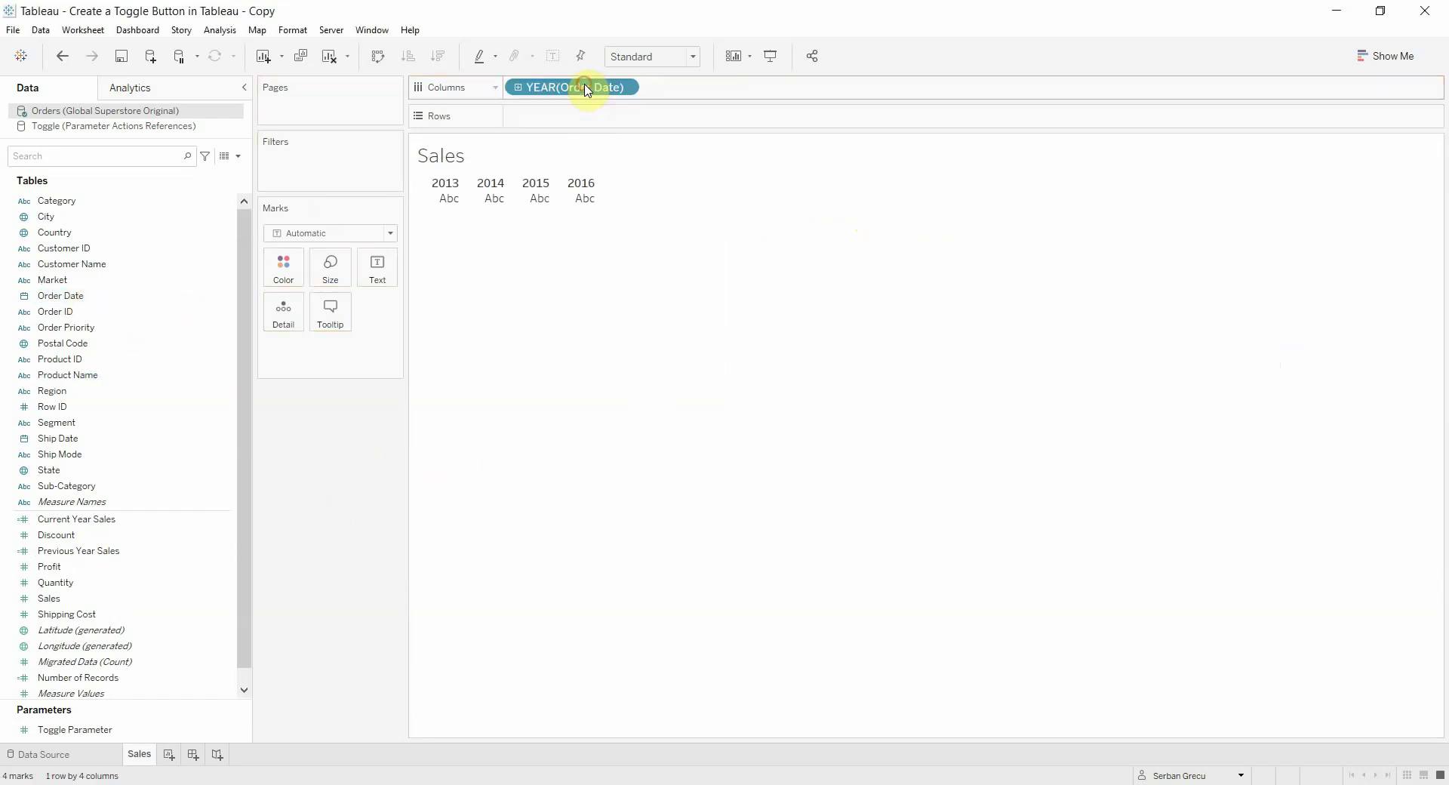
pyautogui.rightClick(575, 89)
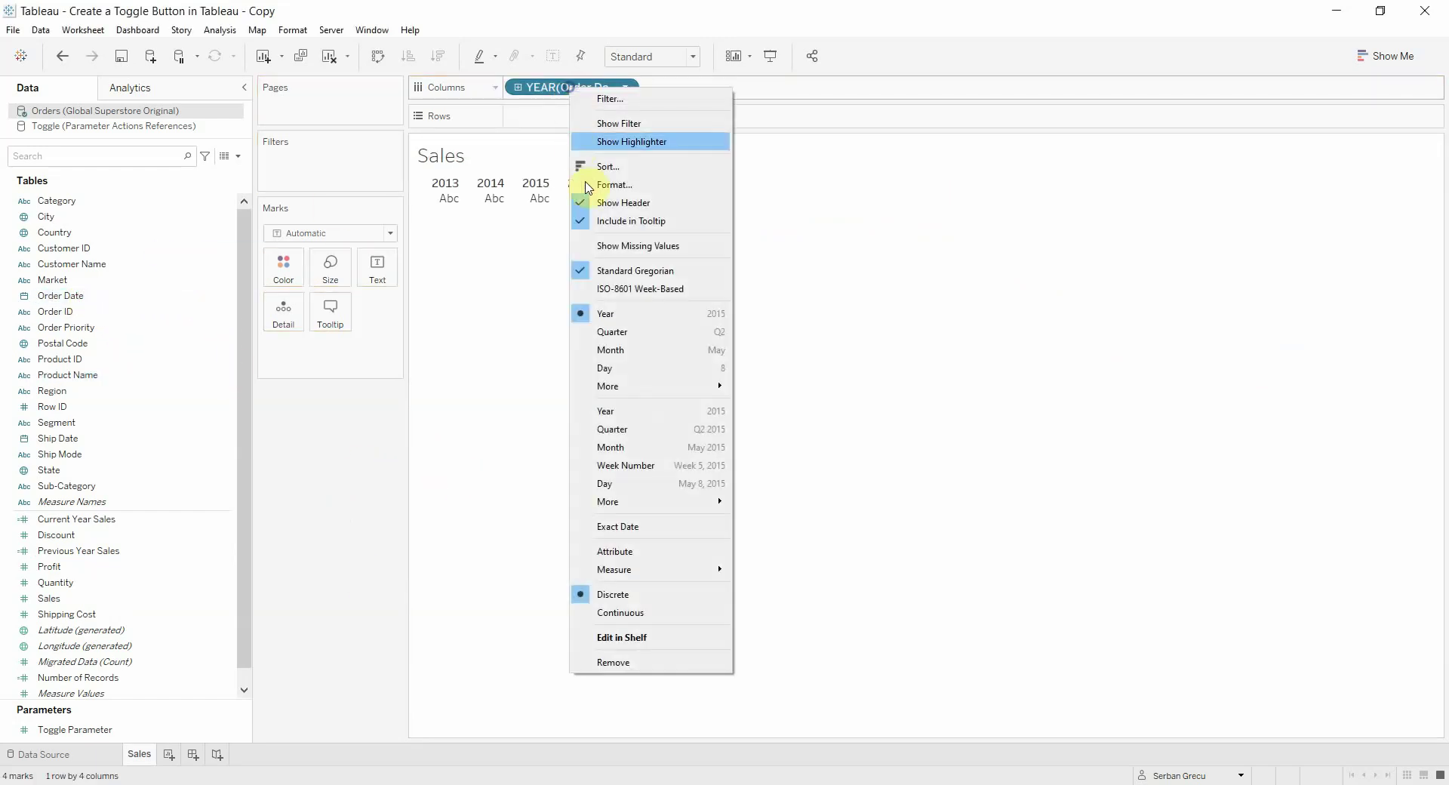
pyautogui.click(624, 351)
pyautogui.moveTo(113, 519); pyautogui.dragTo(608, 123)
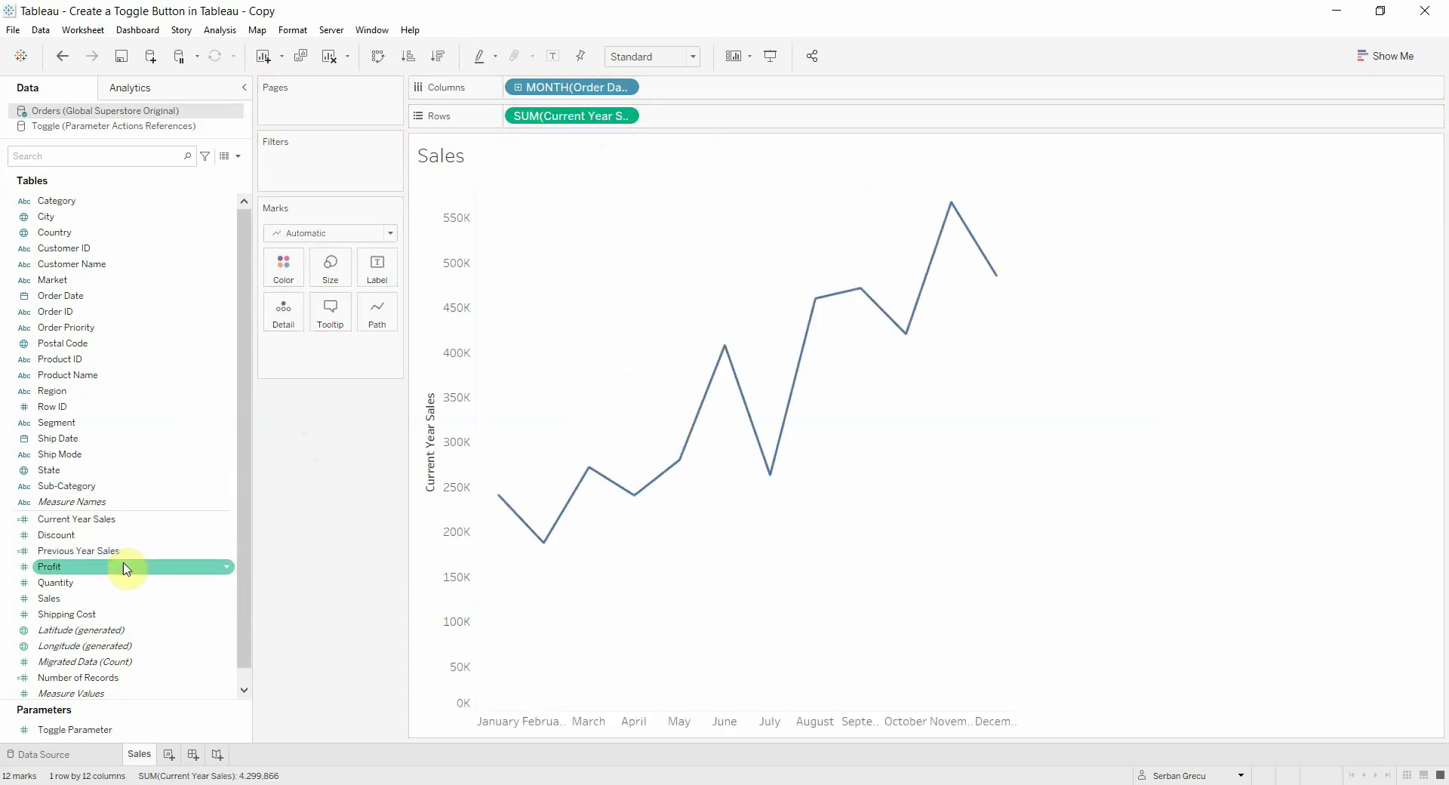
pyautogui.moveTo(113, 550); pyautogui.dragTo(732, 124)
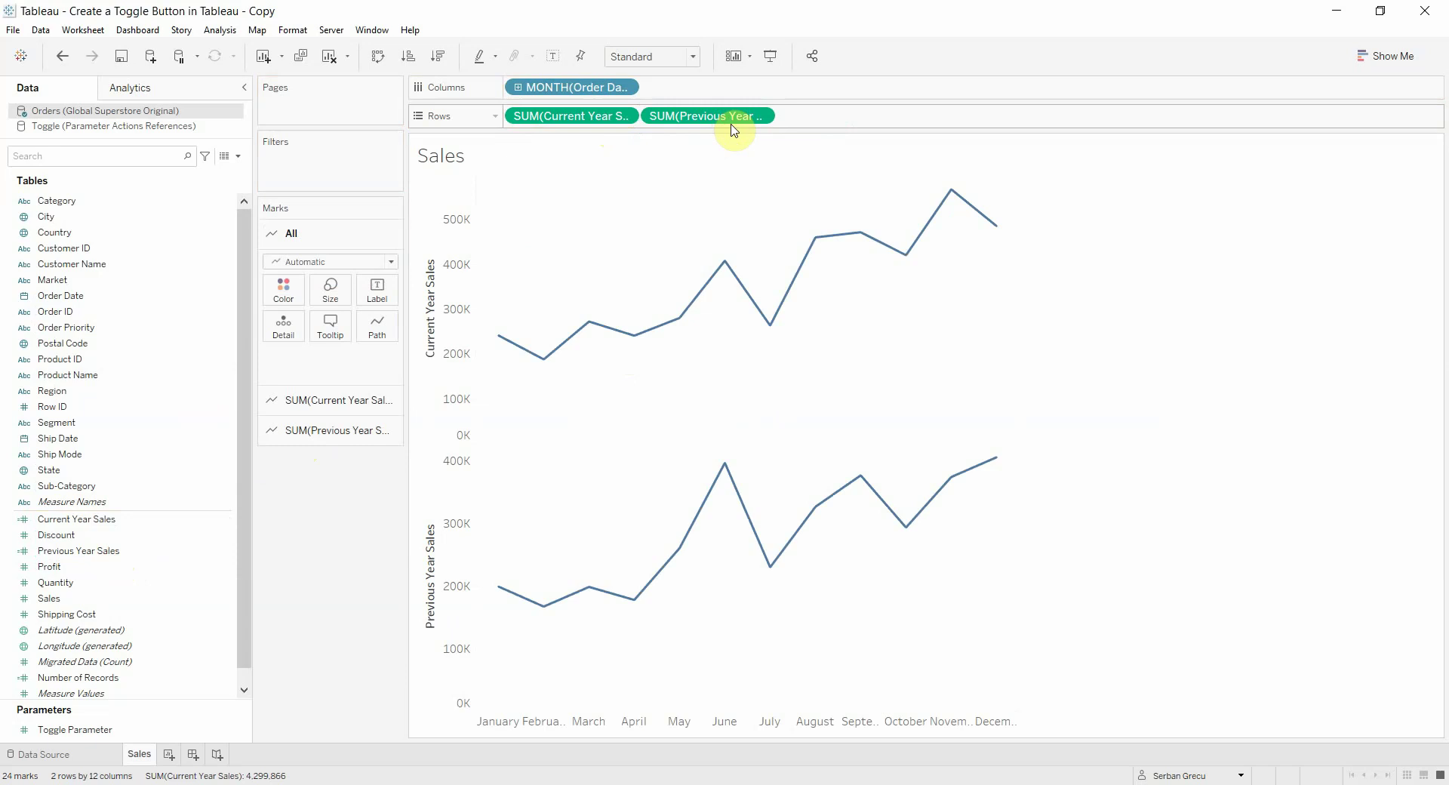
pyautogui.rightClick(705, 116)
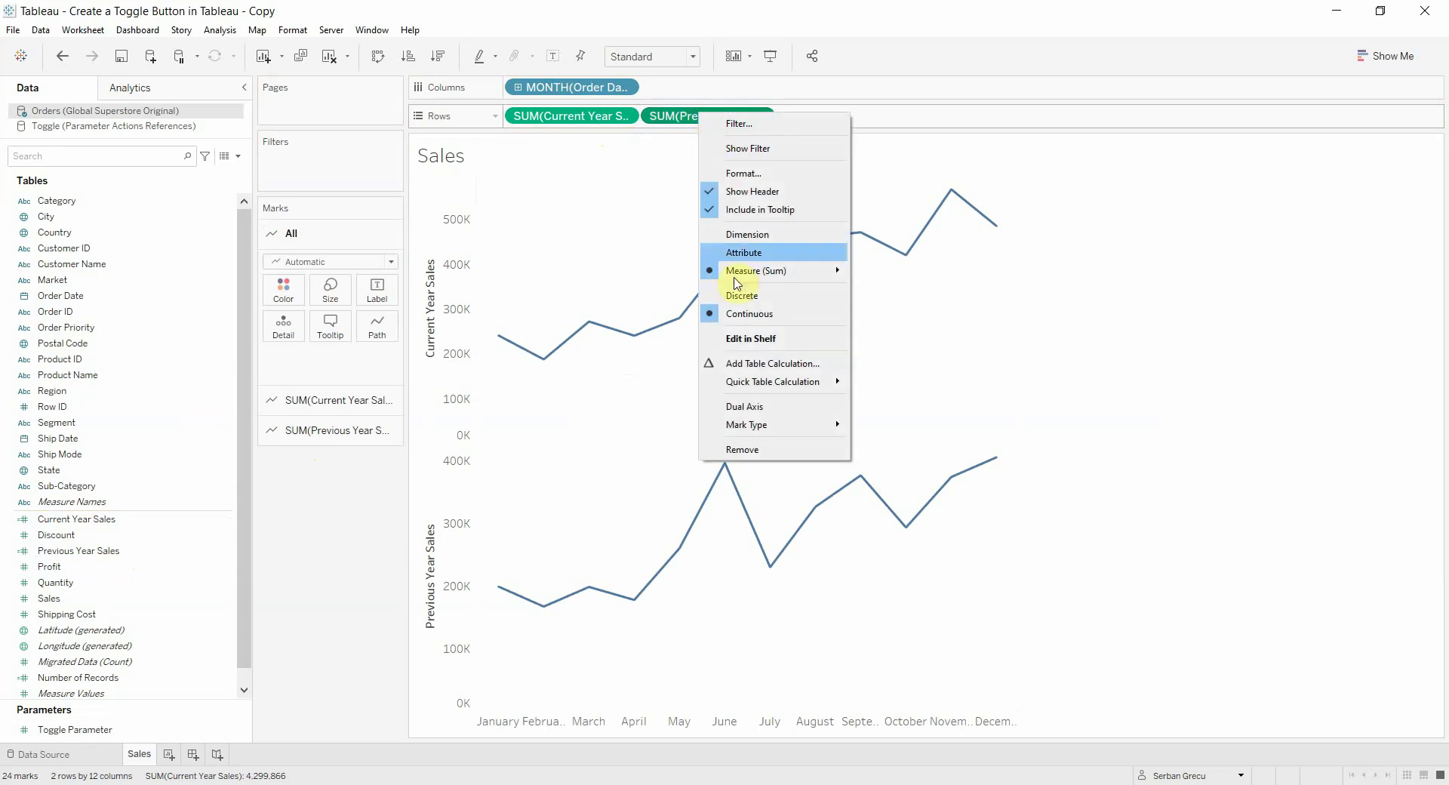
pyautogui.click(739, 406)
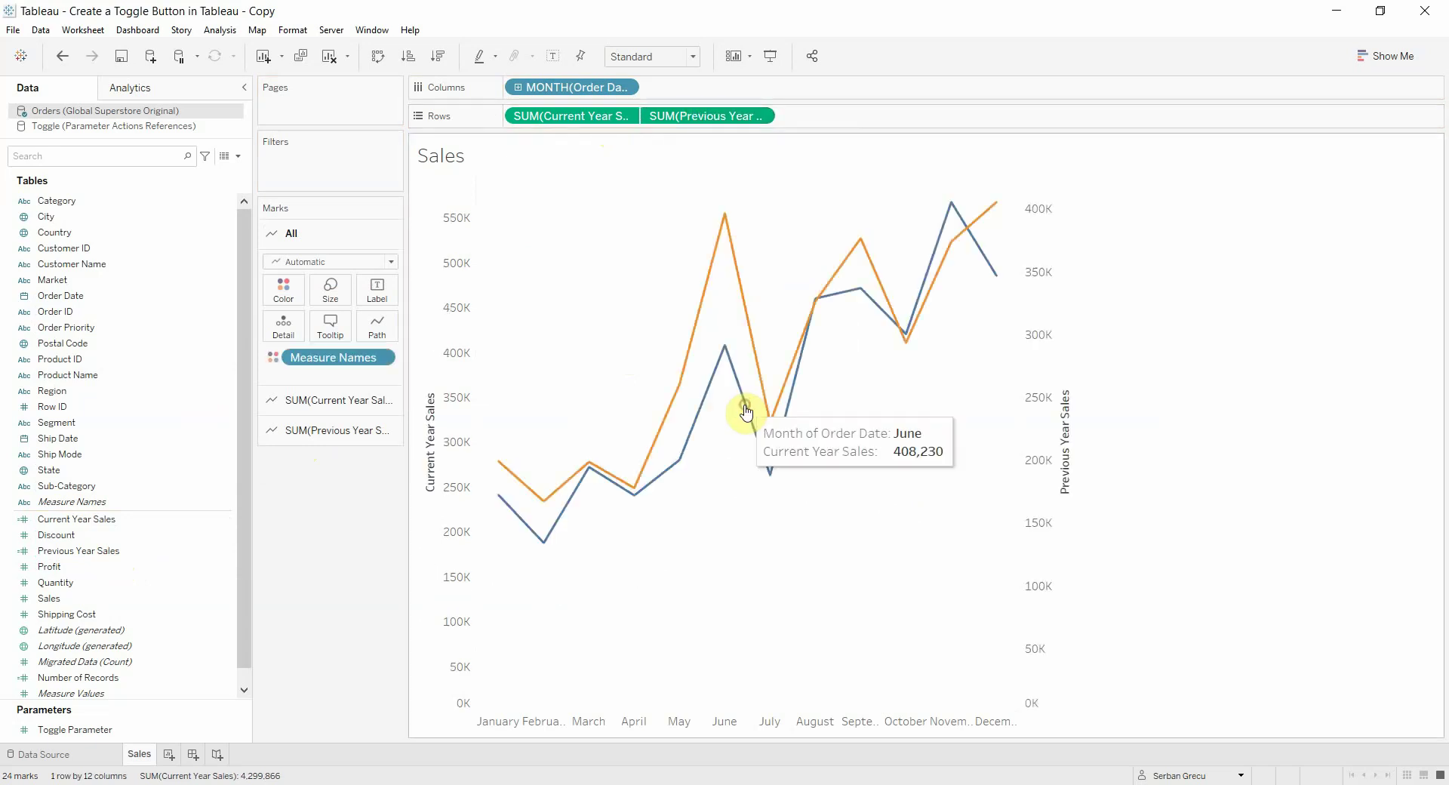
# Synchronize the two sales axes, then hide both axis headers and the month labels
pyautogui.rightClick(453, 305)
pyautogui.click(497, 382)
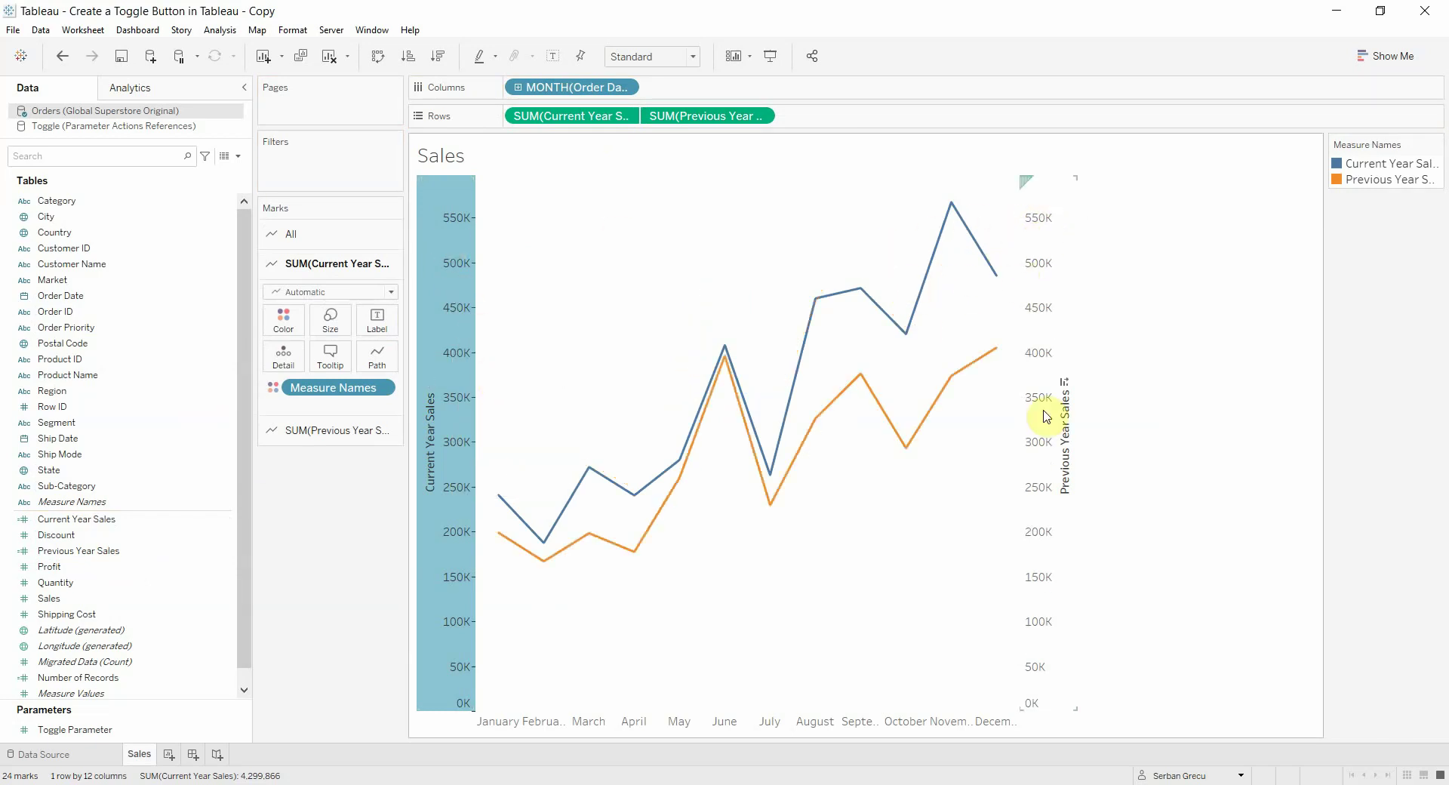
pyautogui.rightClick(1045, 304)
pyautogui.click(1087, 477)
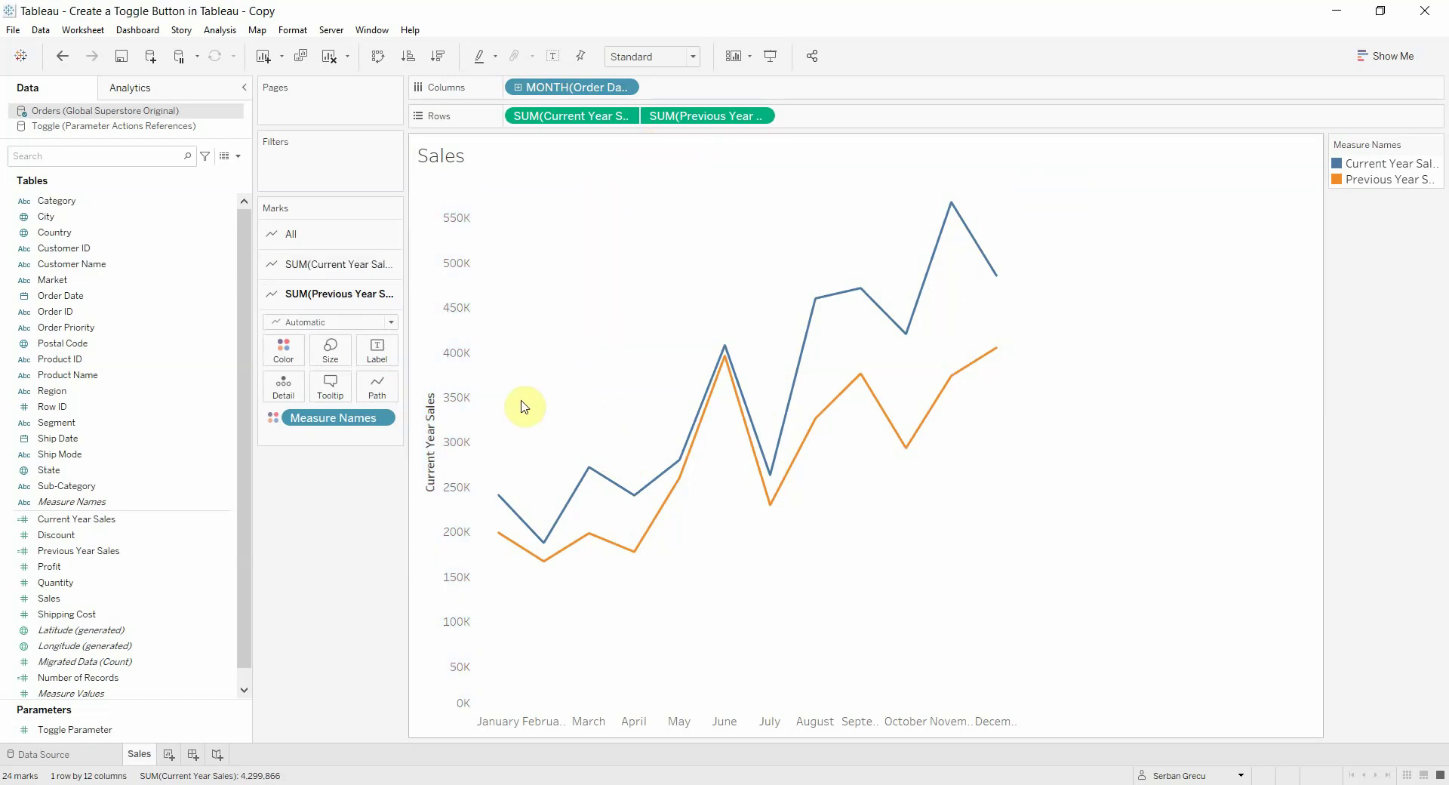
pyautogui.rightClick(448, 355)
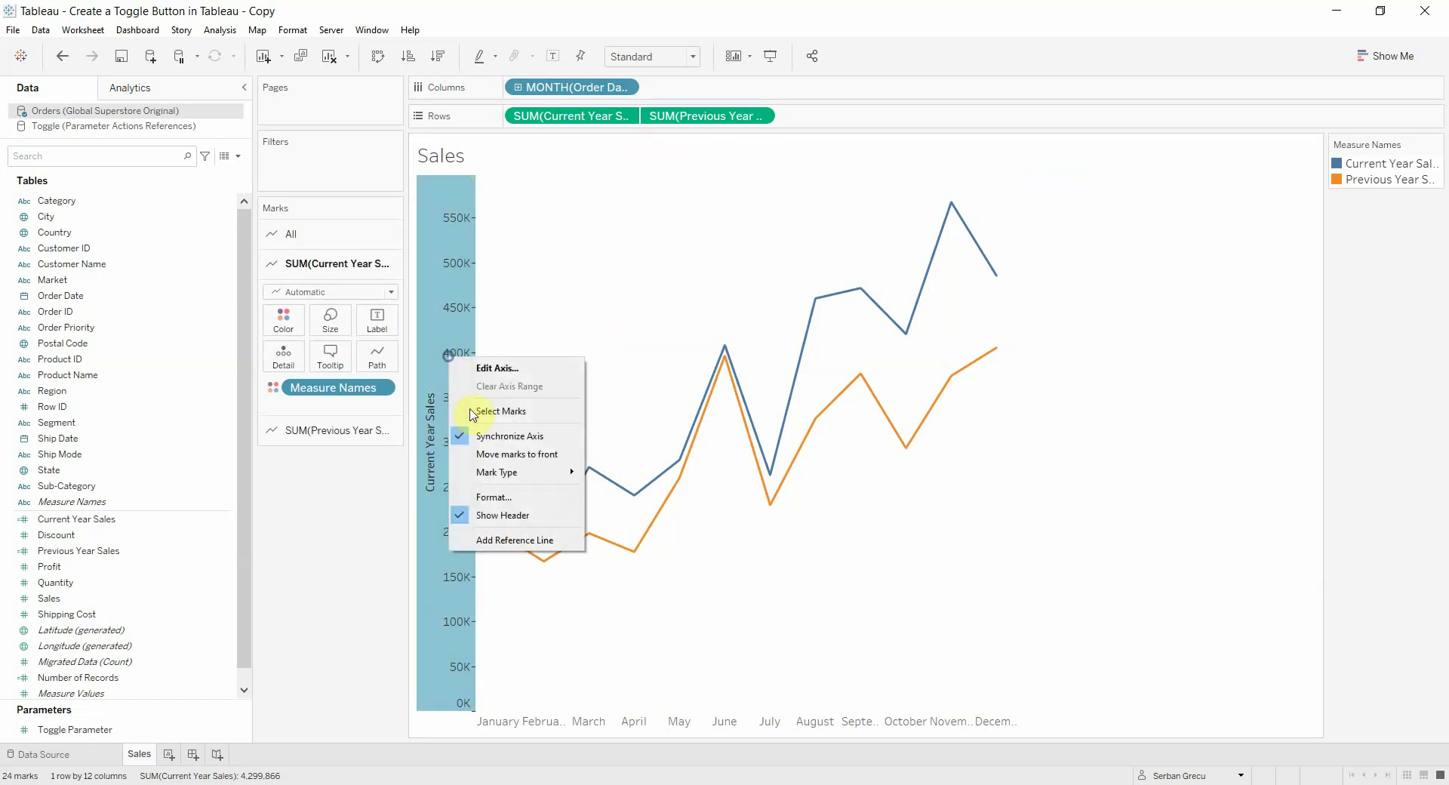
pyautogui.click(503, 515)
pyautogui.rightClick(573, 721)
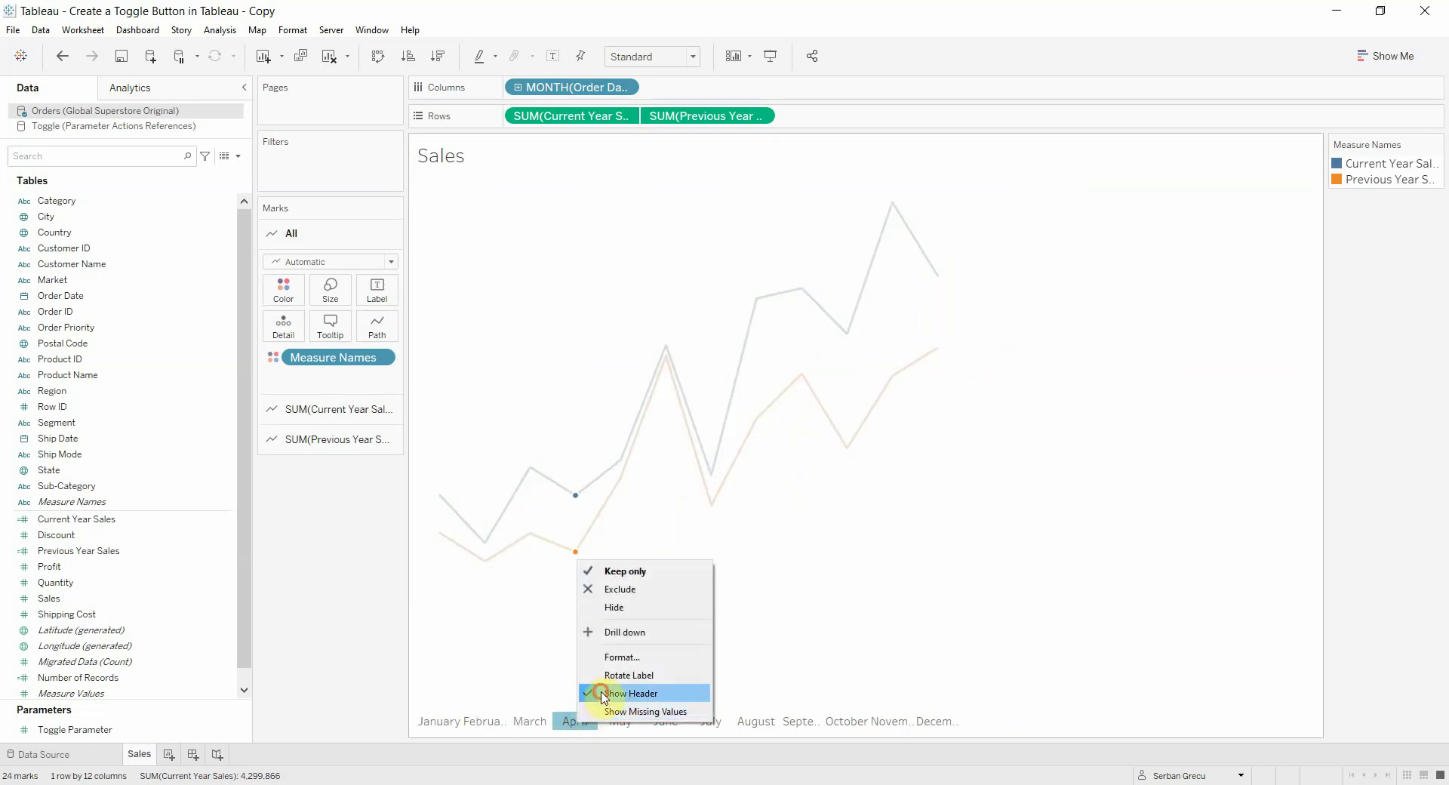
pyautogui.click(593, 692)
pyautogui.click(687, 720)
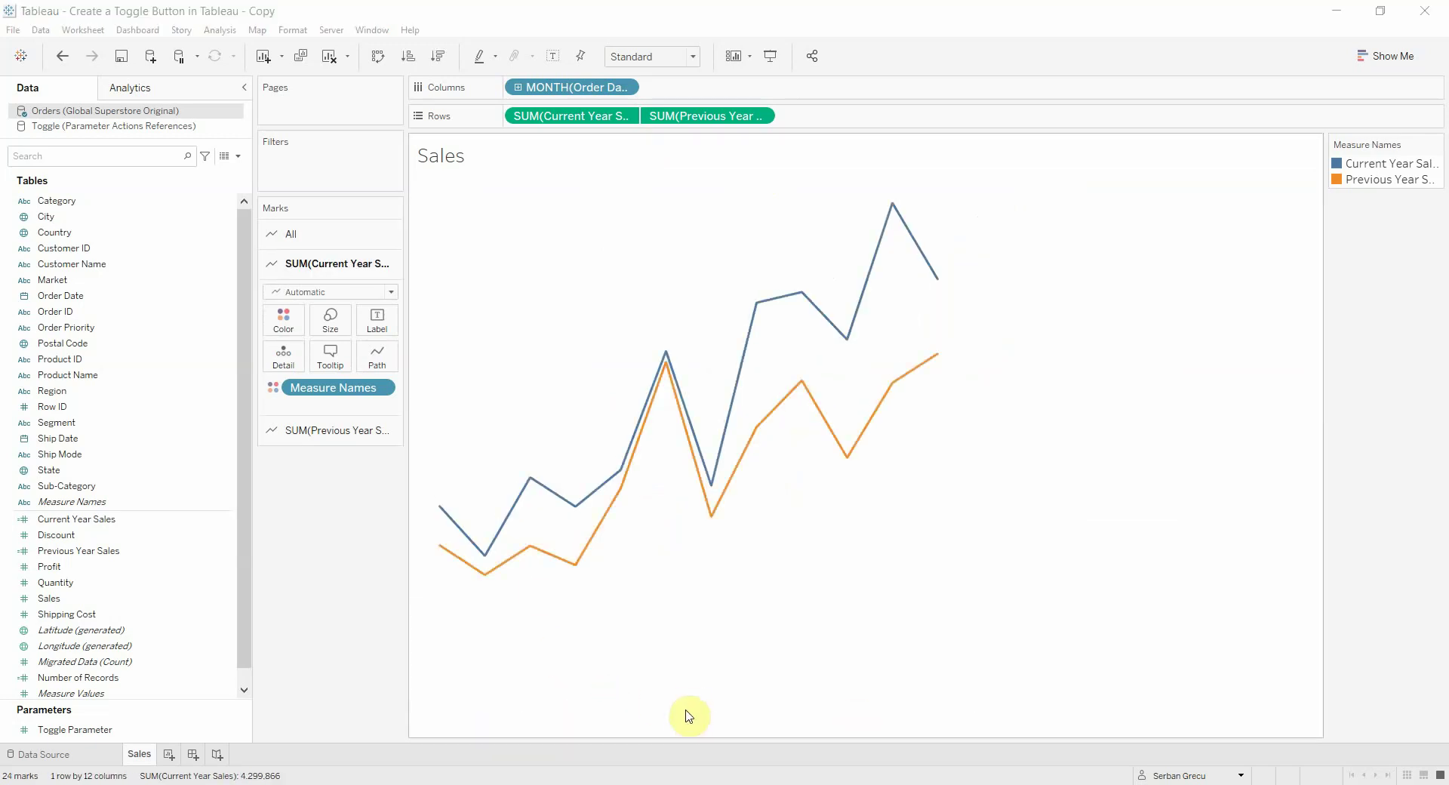
# Always show labels on the December and January points of both lines (485,573, 405,454, 241,269, 199,186)
pyautogui.rightClick(937, 279)
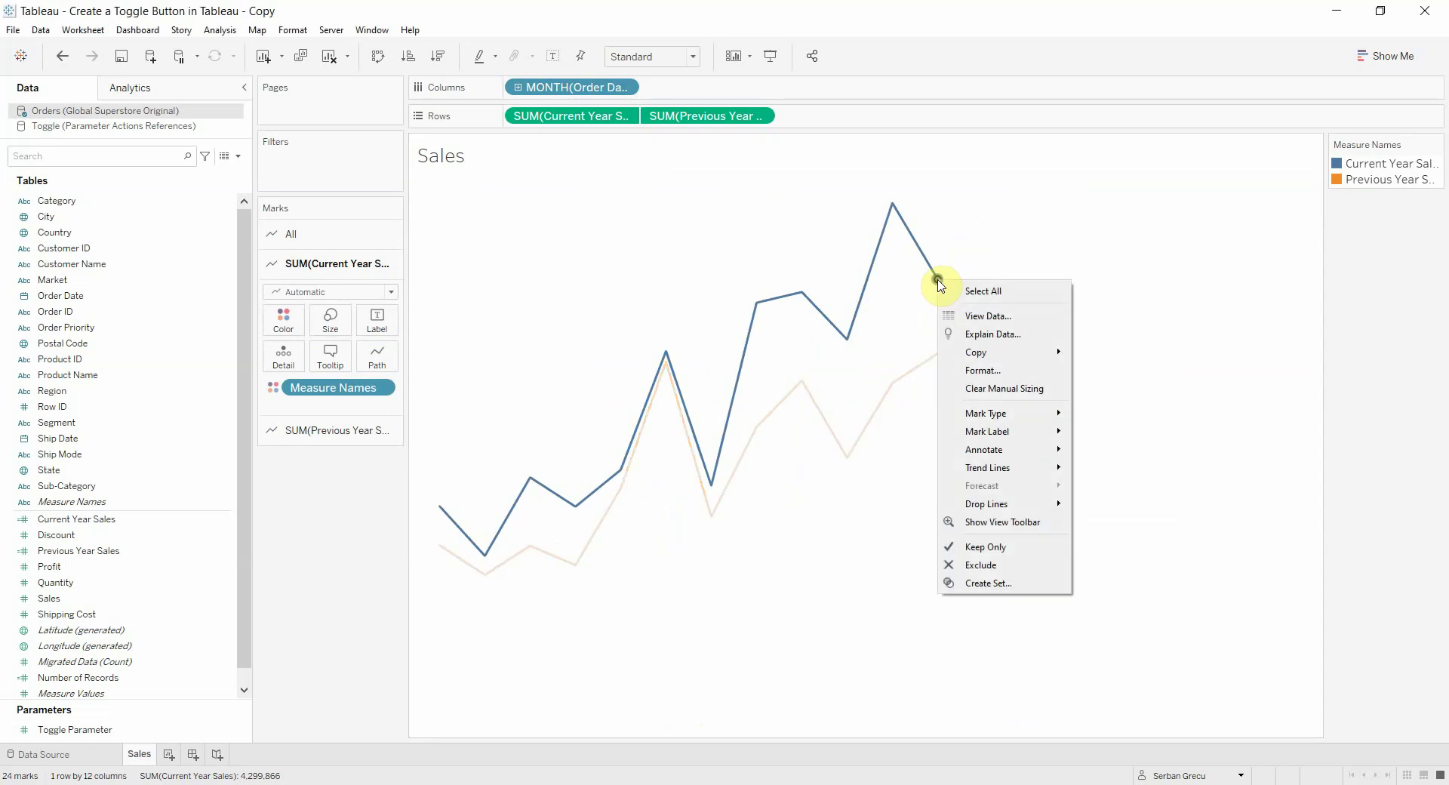
pyautogui.moveTo(1054, 431)
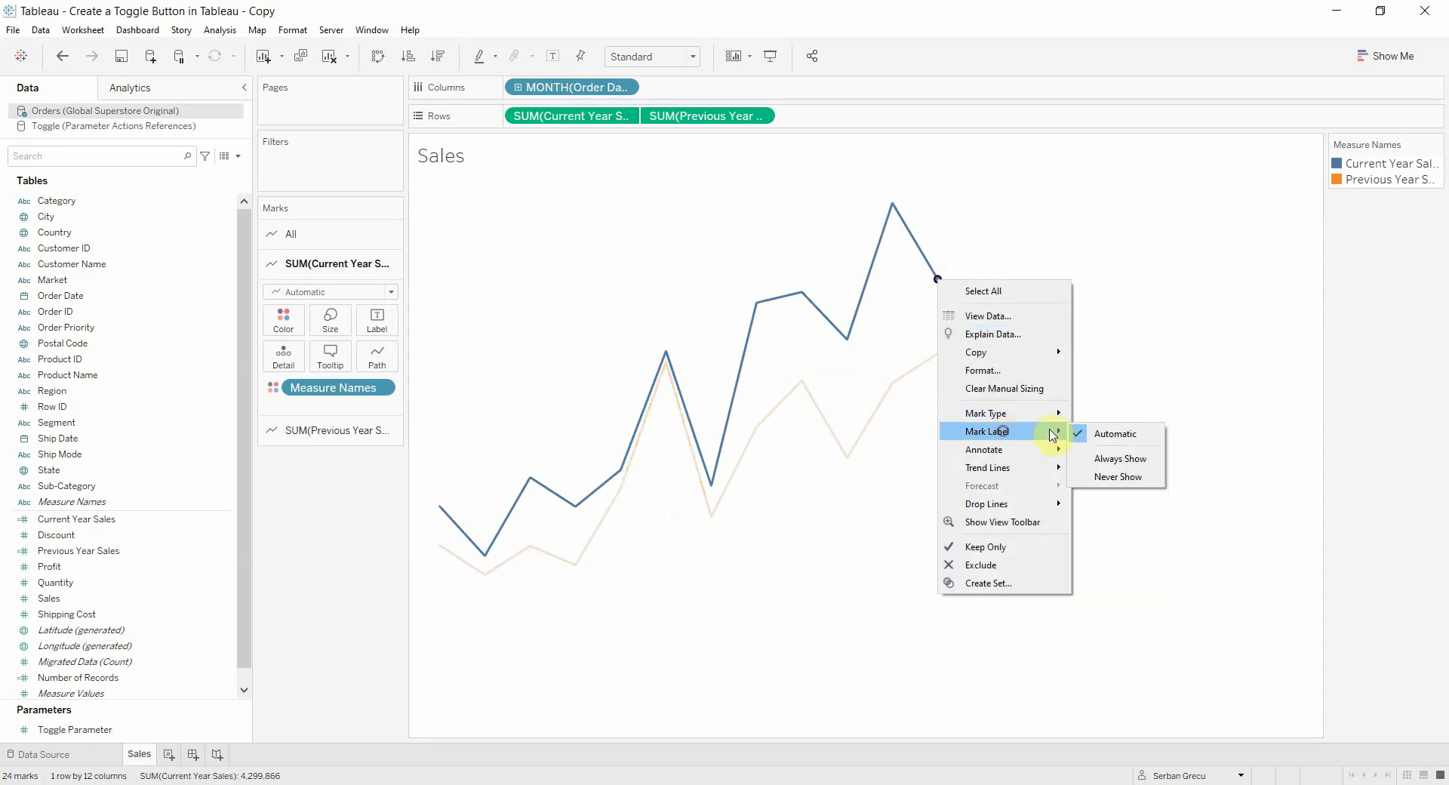
pyautogui.click(1110, 455)
pyautogui.rightClick(937, 355)
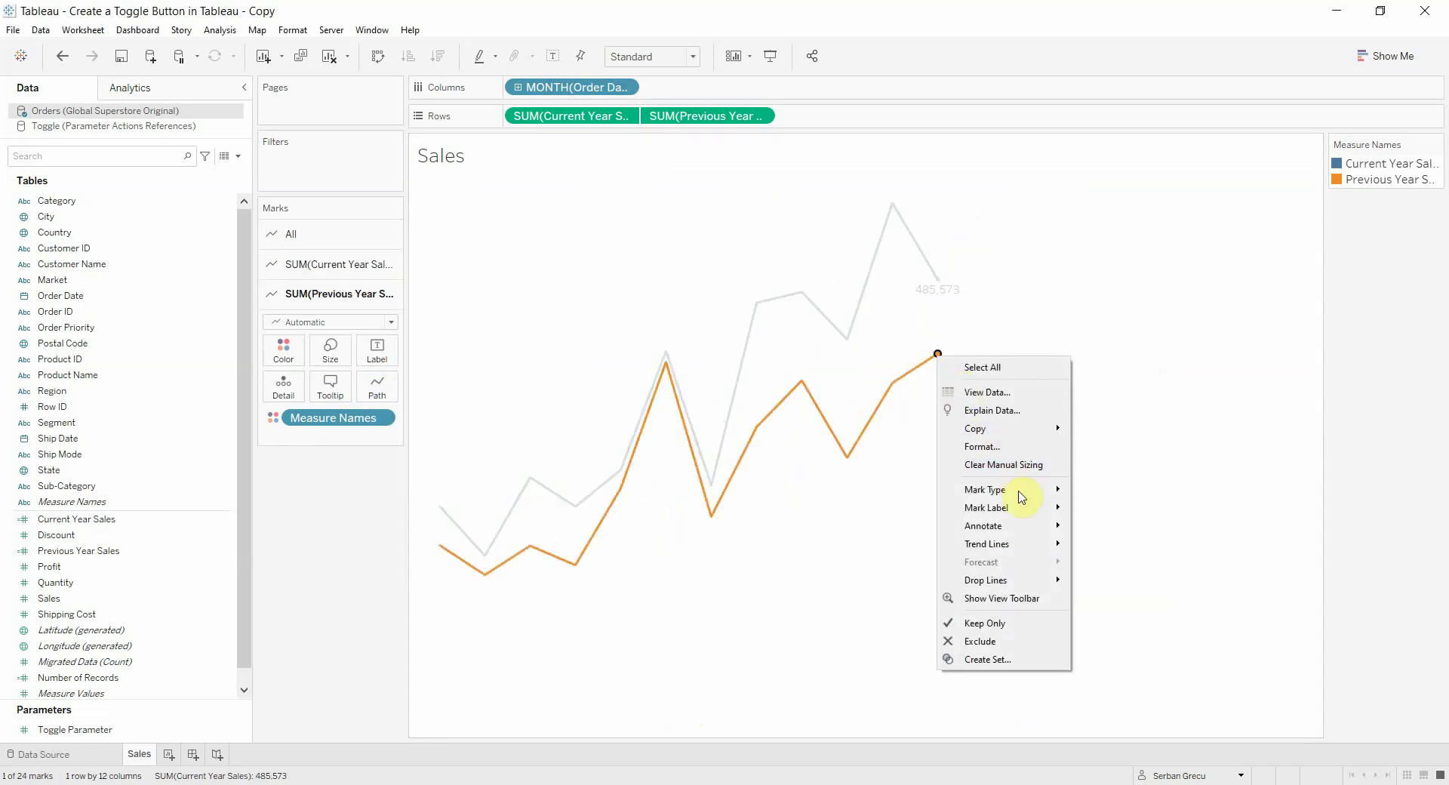
pyautogui.moveTo(1023, 507)
pyautogui.click(1106, 535)
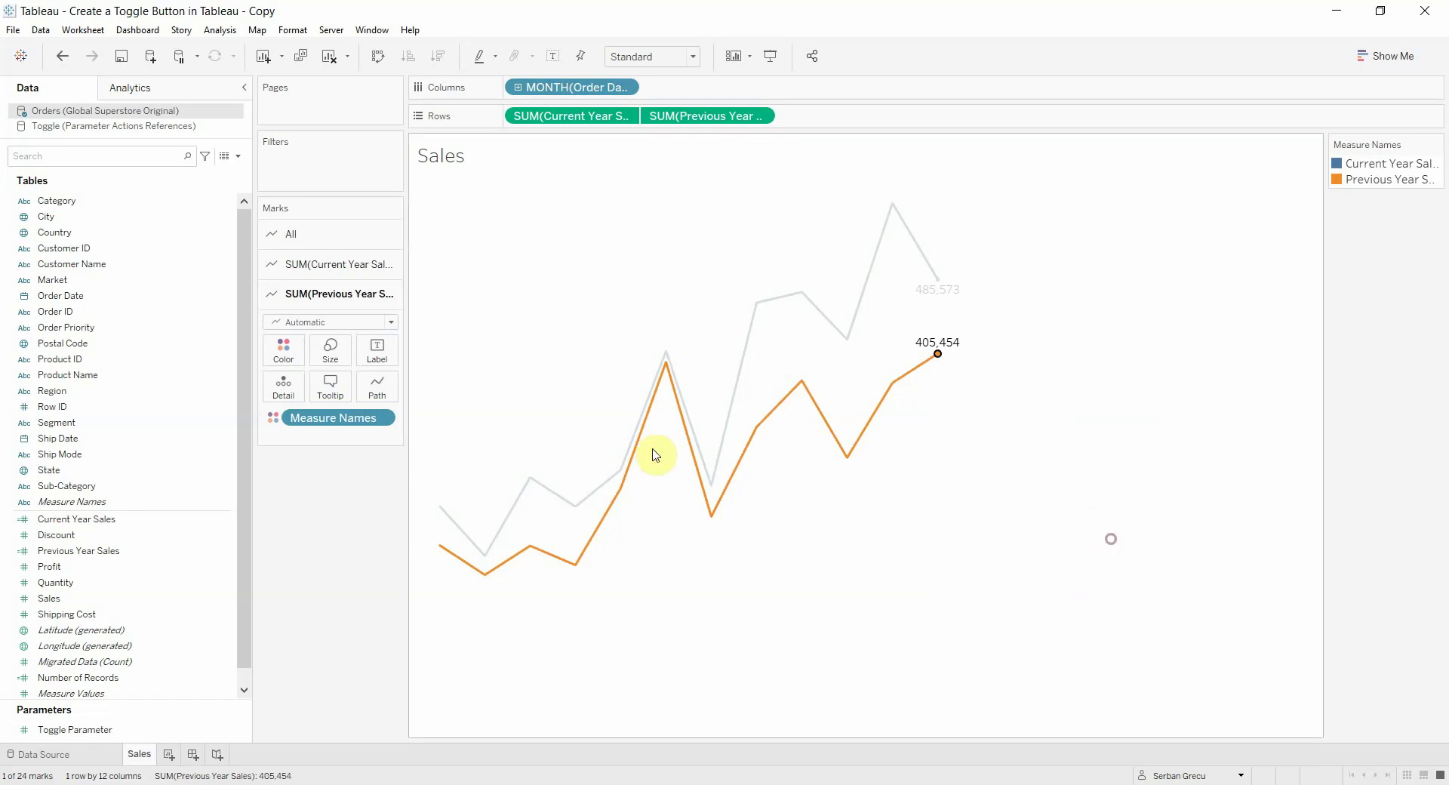
pyautogui.rightClick(440, 505)
pyautogui.moveTo(520, 342)
pyautogui.click(604, 365)
pyautogui.click(441, 546)
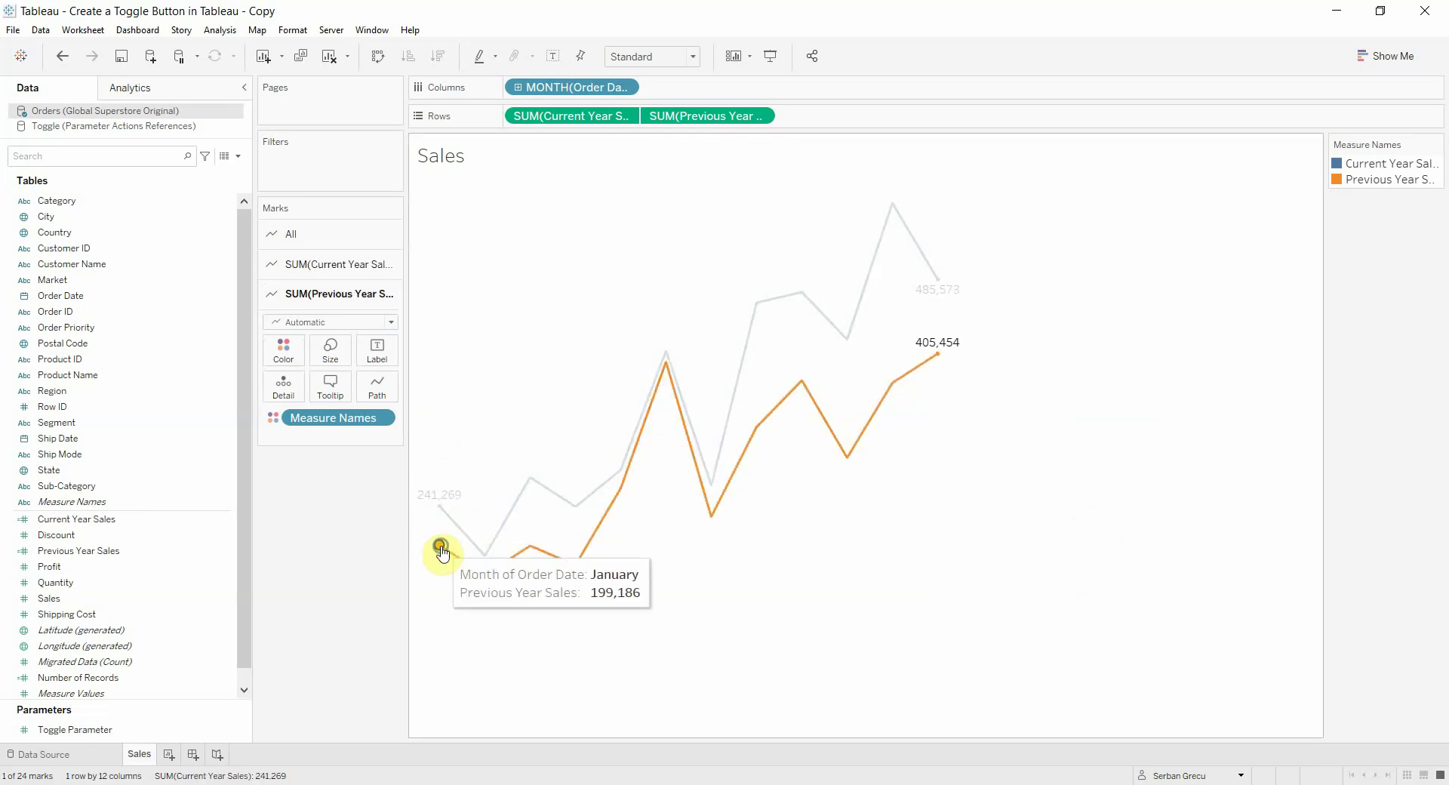
pyautogui.rightClick(441, 546)
pyautogui.moveTo(513, 382)
pyautogui.click(608, 412)
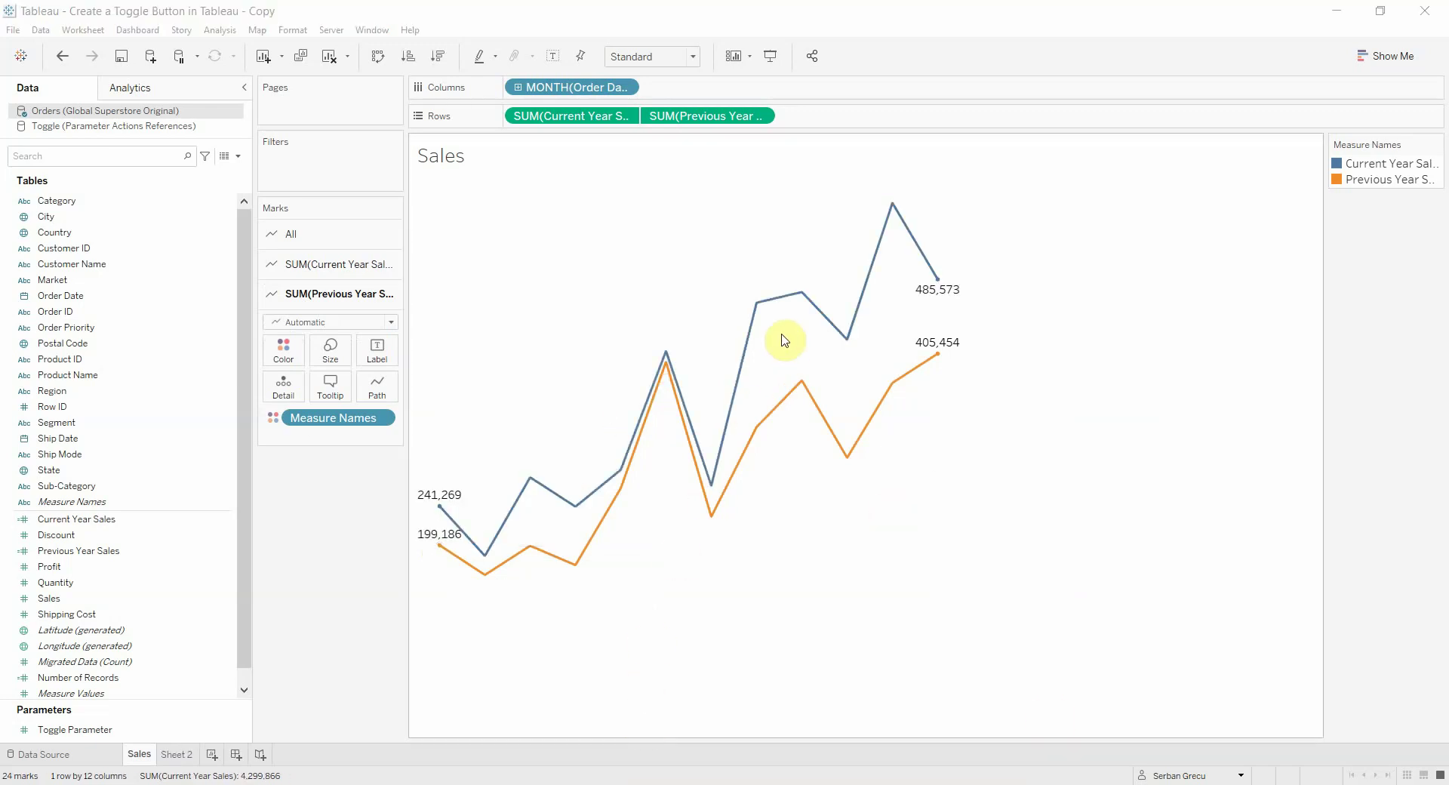
# On Sheet 2, pick the Toggle data source and try placing Value and Toggle Parameter on the shelves
pyautogui.click(178, 754)
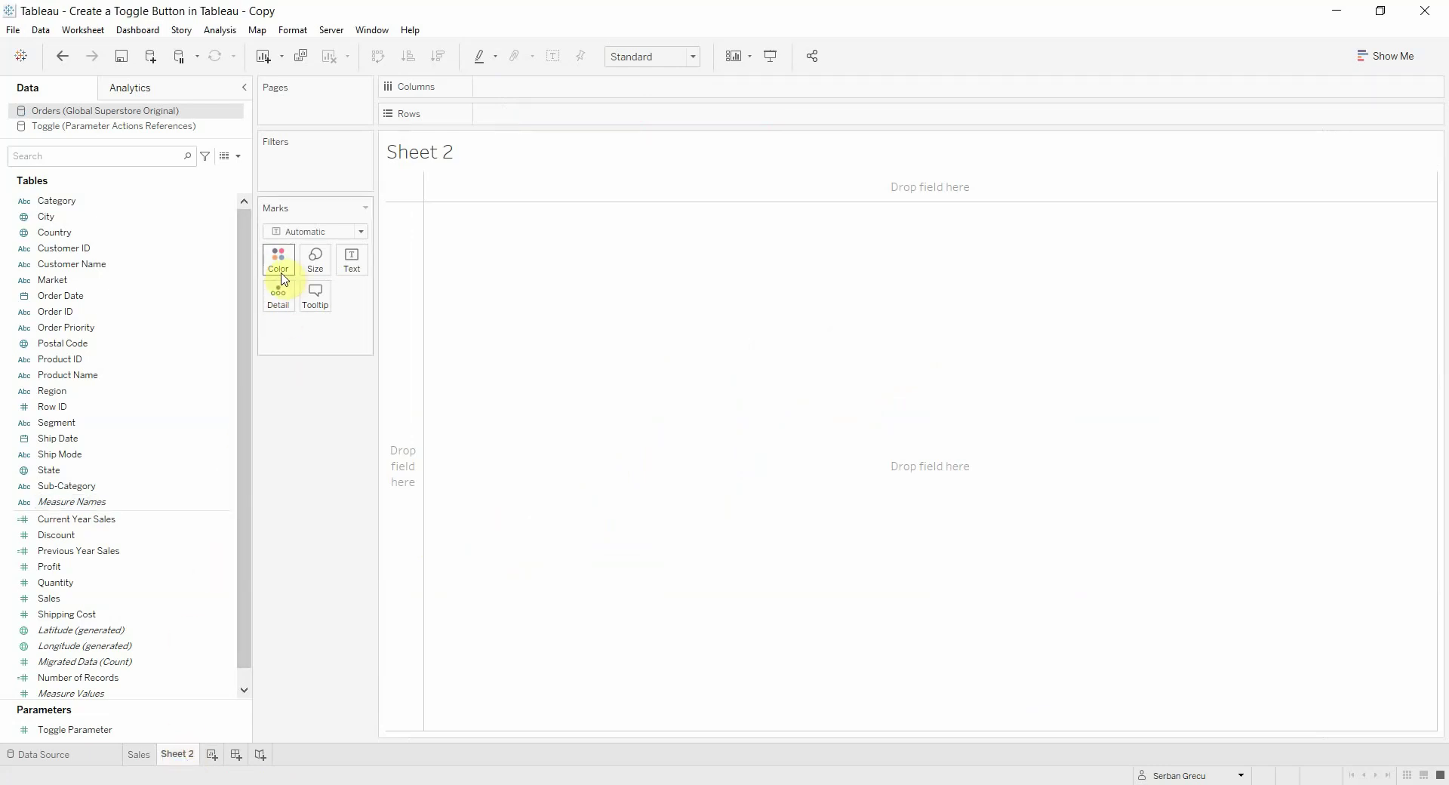
pyautogui.click(121, 126)
pyautogui.click(56, 201)
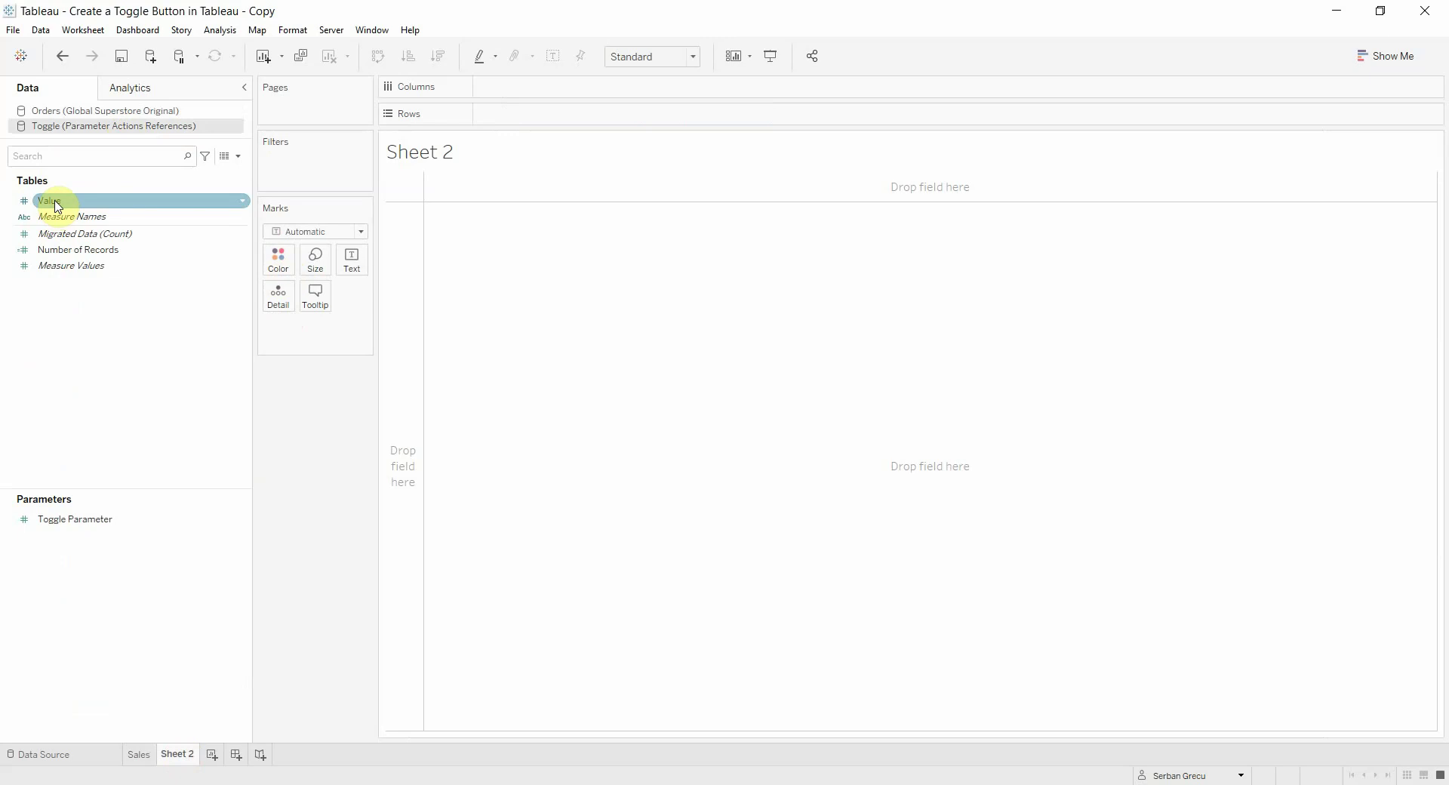
pyautogui.moveTo(57, 204); pyautogui.dragTo(97, 201)
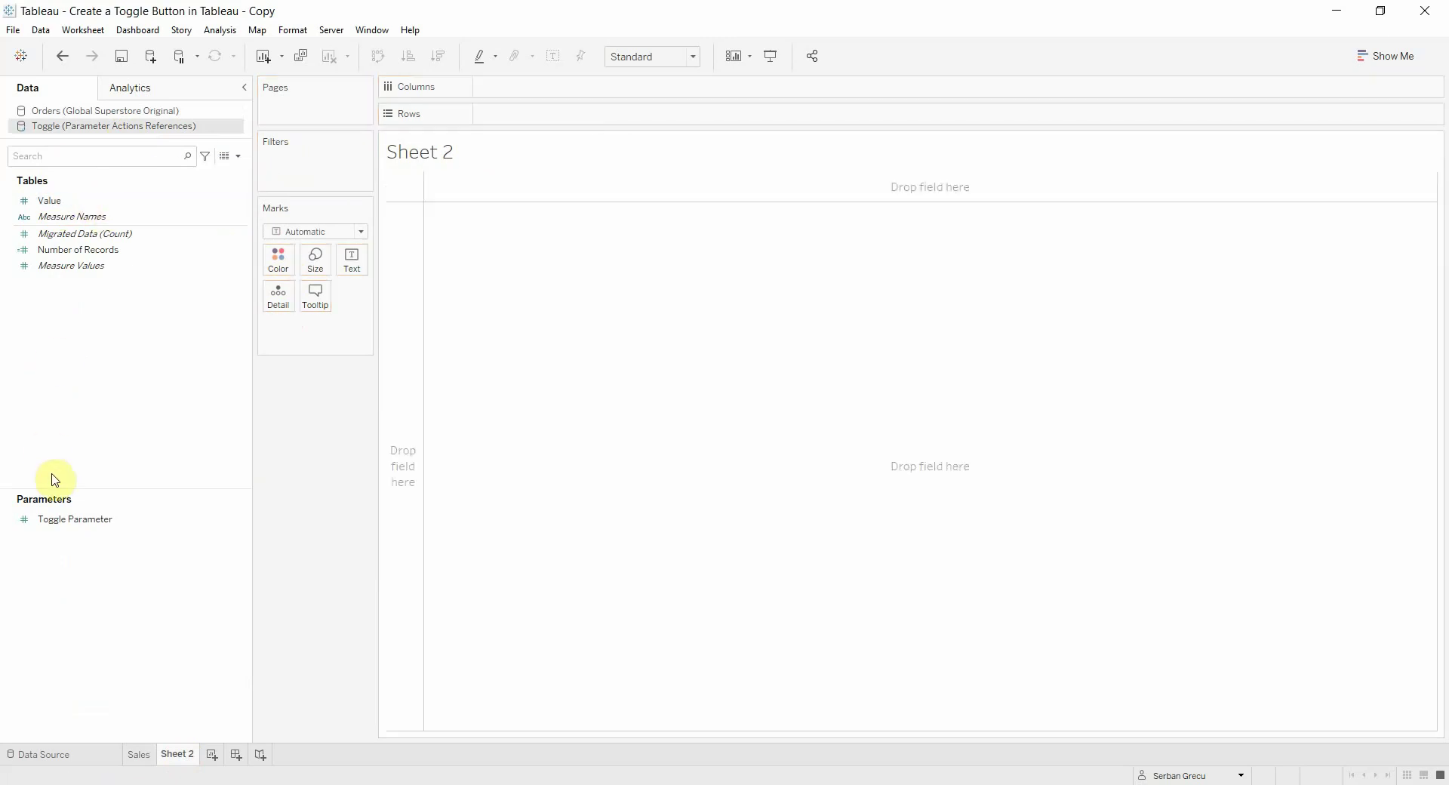
pyautogui.click(76, 520)
pyautogui.moveTo(146, 483); pyautogui.dragTo(554, 91)
pyautogui.moveTo(98, 520); pyautogui.dragTo(577, 89)
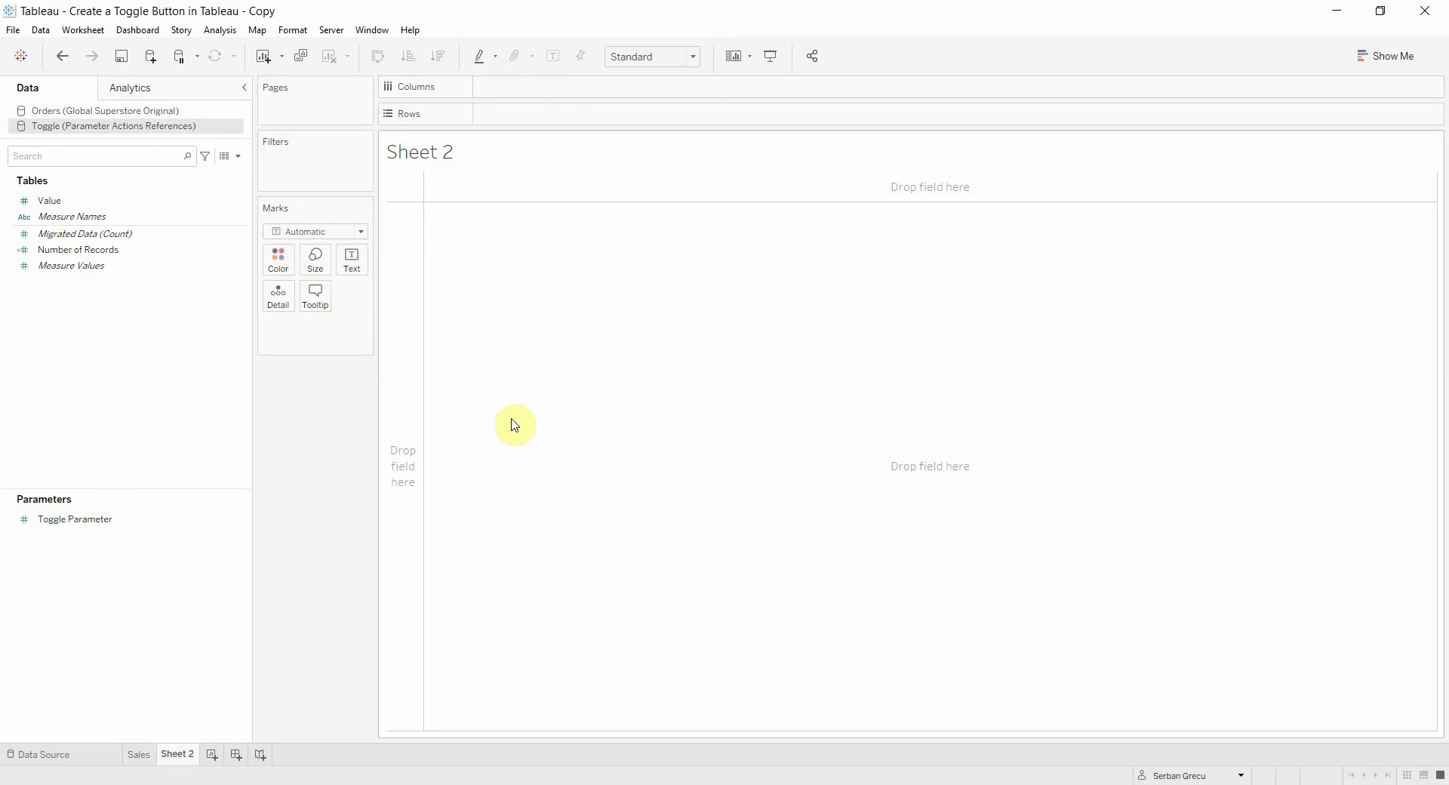
# Put continuous Value and Toggle Parameter on Columns and combine them on a dual axis
pyautogui.moveTo(83, 200); pyautogui.dragTo(547, 91)
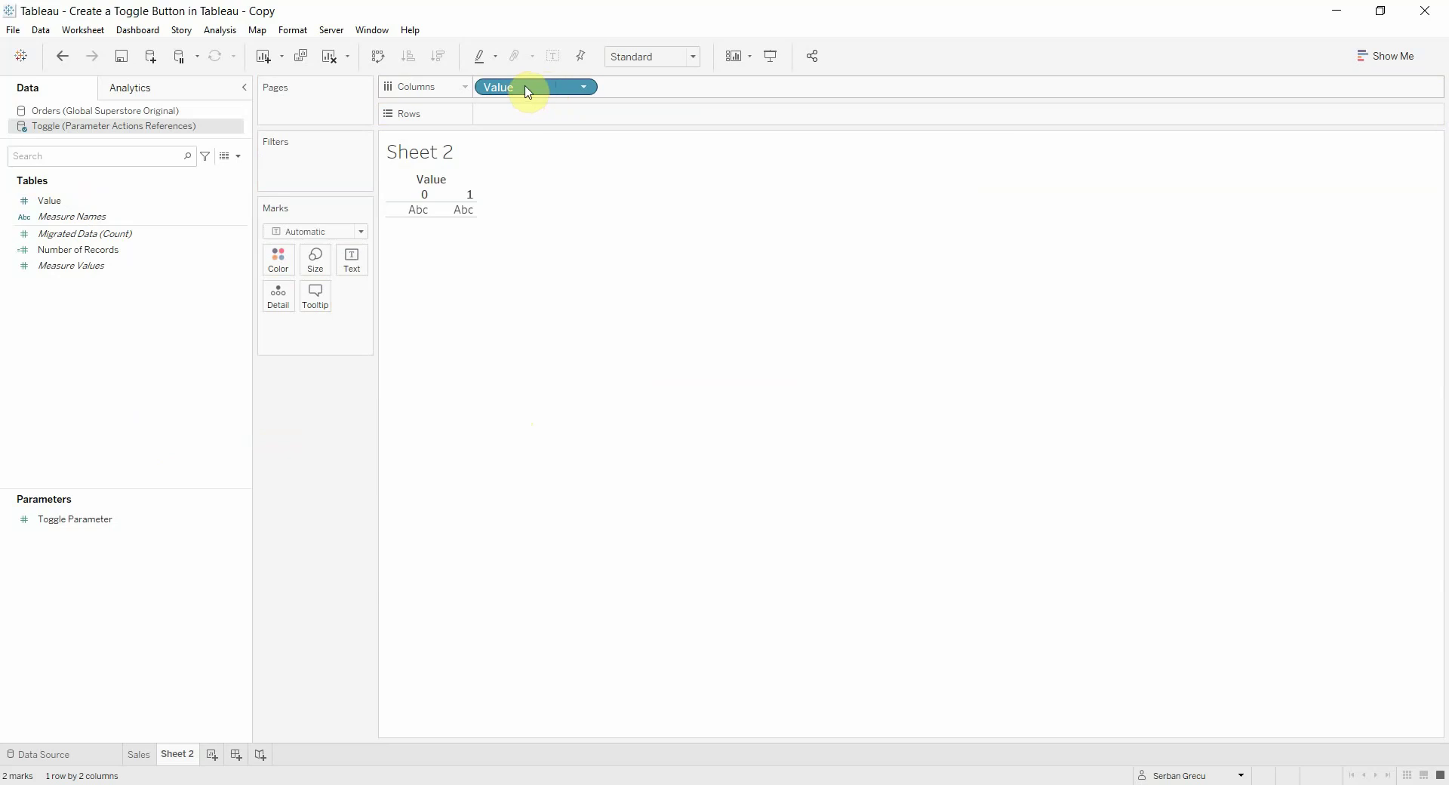
pyautogui.rightClick(527, 93)
pyautogui.click(568, 350)
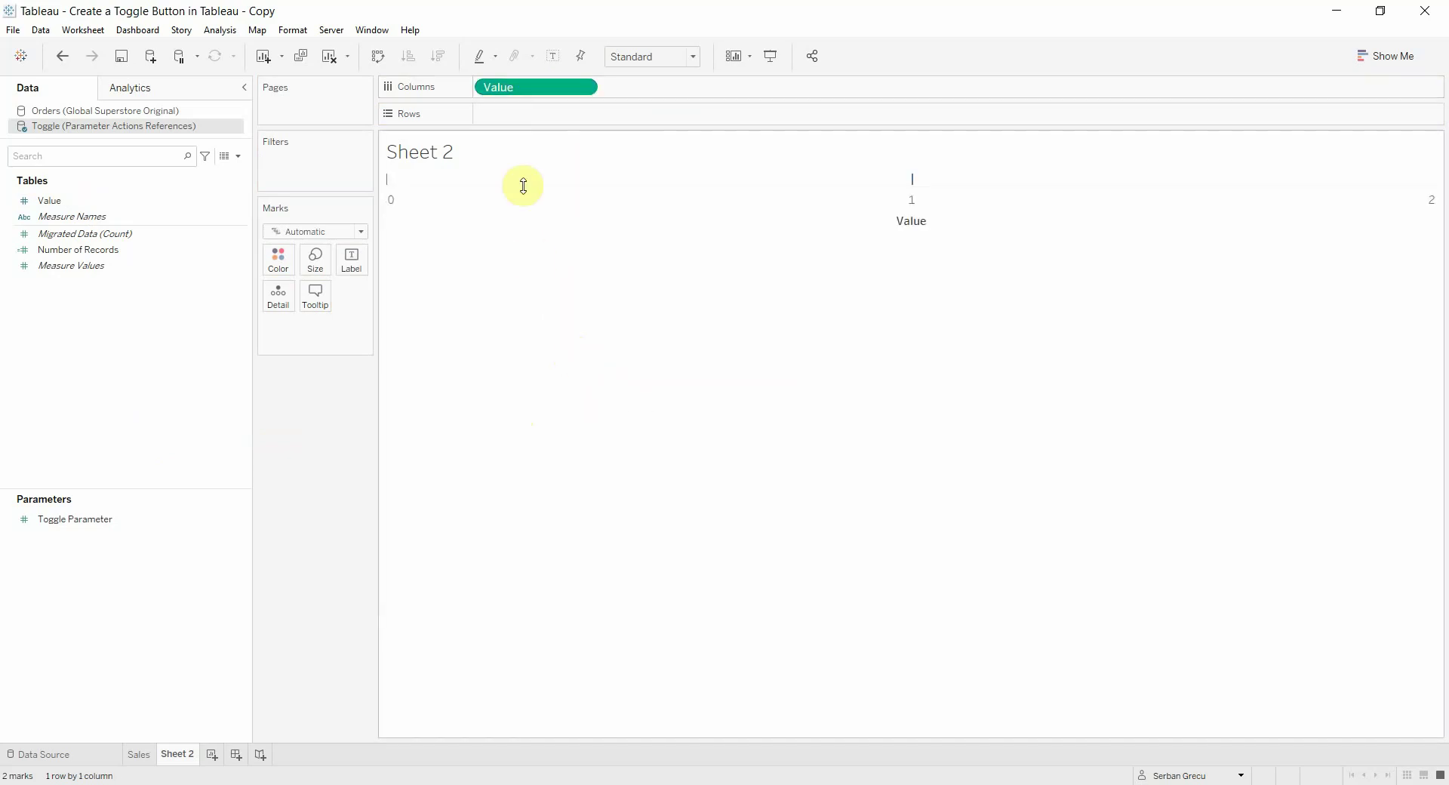
pyautogui.moveTo(83, 519); pyautogui.dragTo(698, 92)
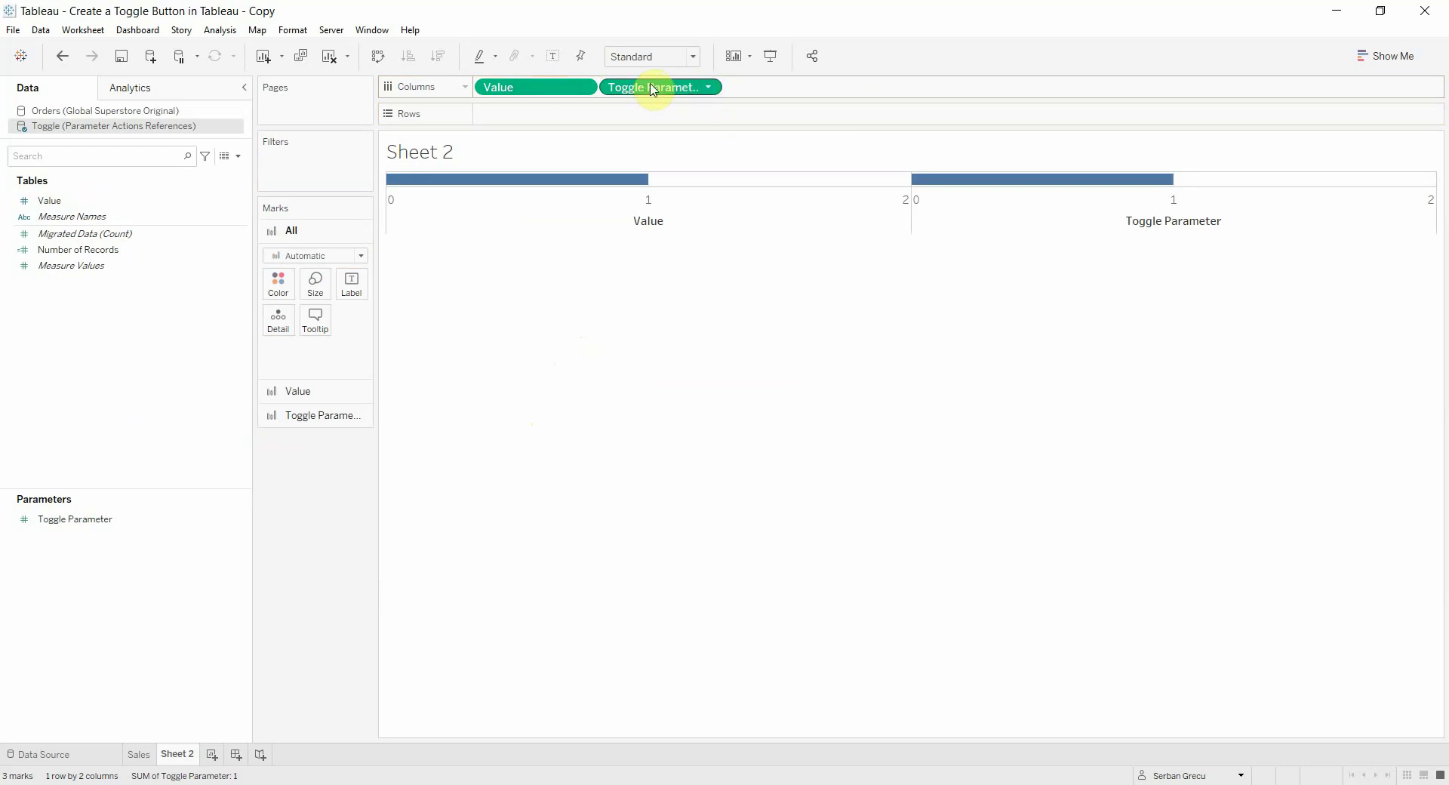
pyautogui.rightClick(745, 209)
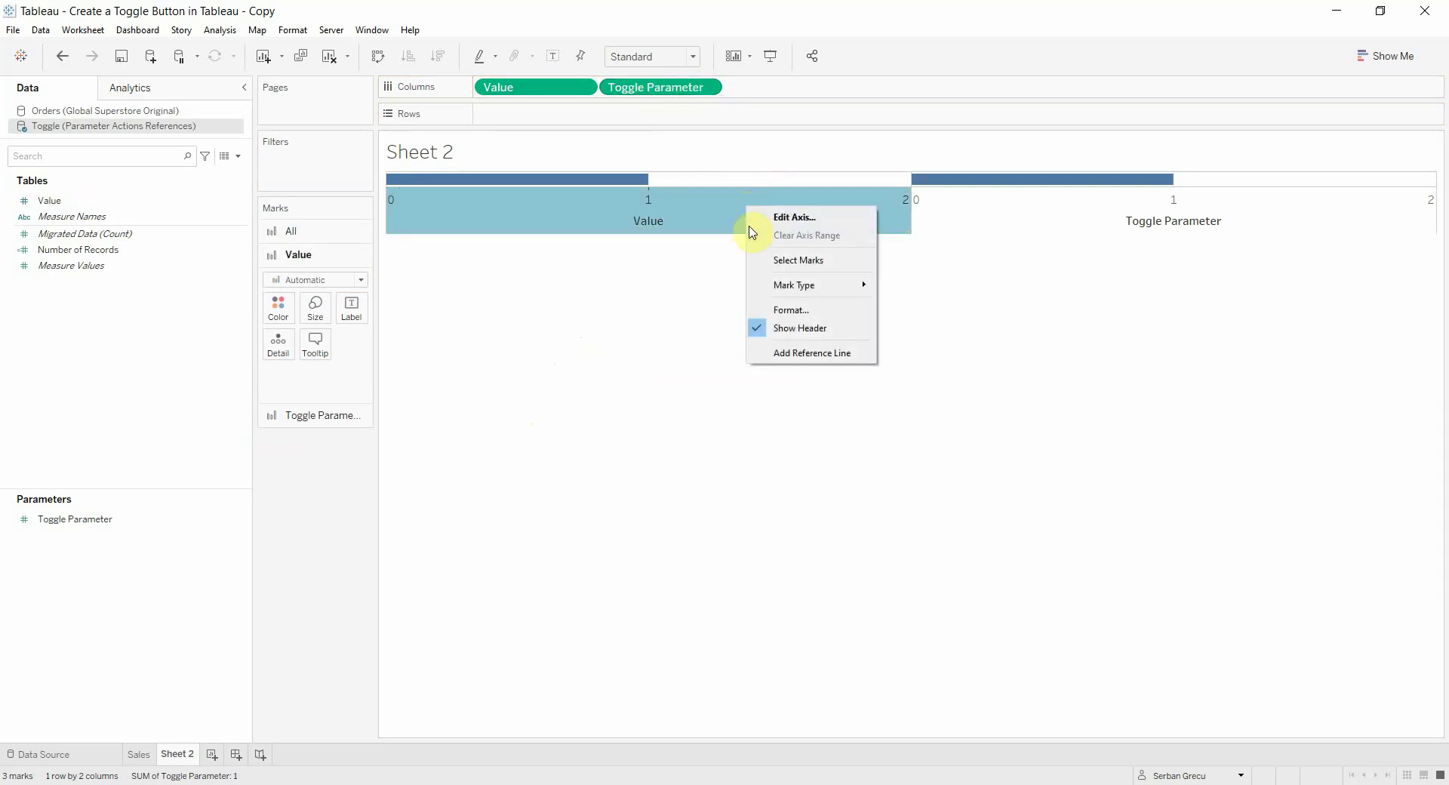
pyautogui.click(679, 88)
pyautogui.rightClick(678, 89)
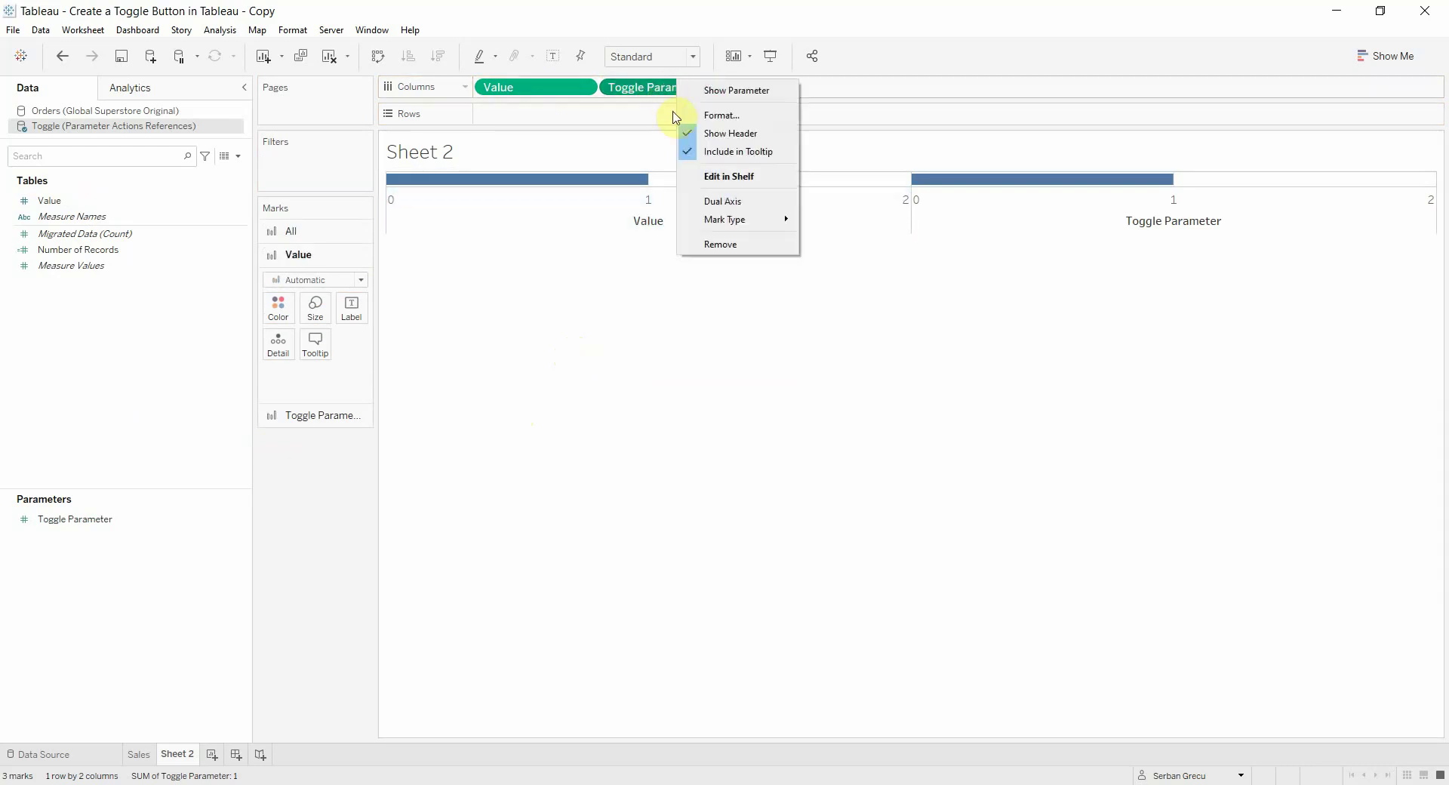
pyautogui.click(722, 201)
# Synchronize the Toggle Parameter axis with Value and hide both axis headers
pyautogui.rightClick(836, 204)
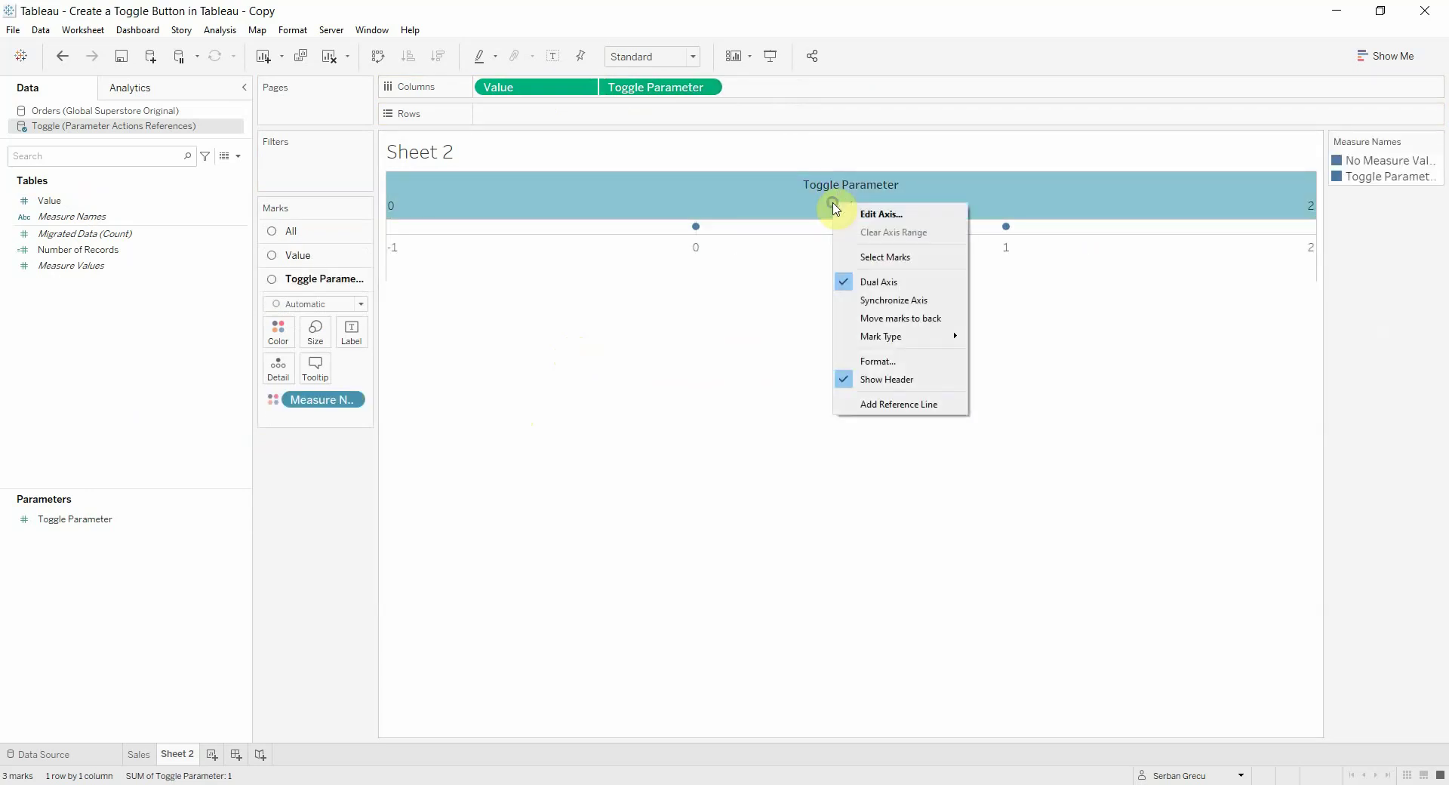
pyautogui.click(876, 302)
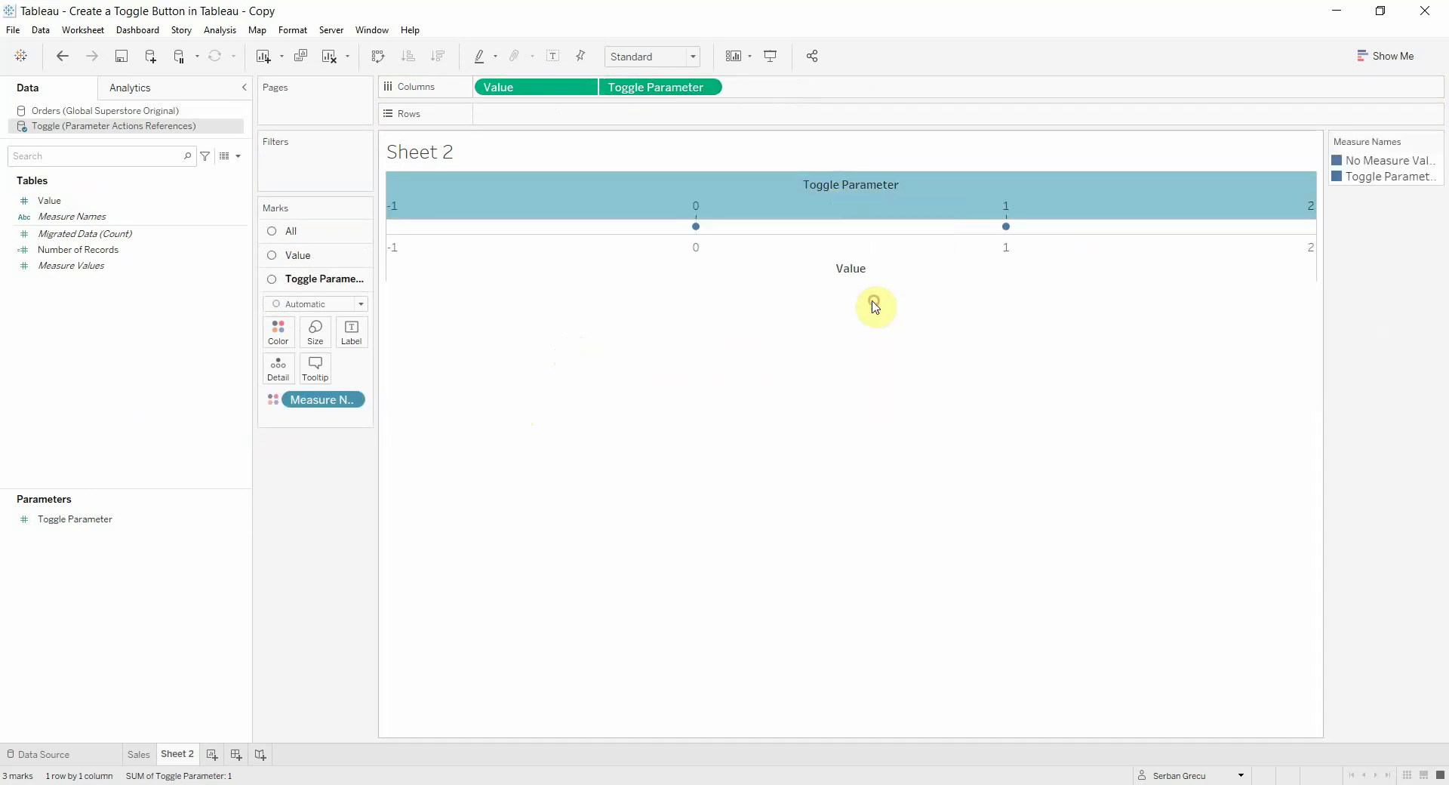
pyautogui.rightClick(831, 188)
pyautogui.click(860, 343)
pyautogui.rightClick(785, 219)
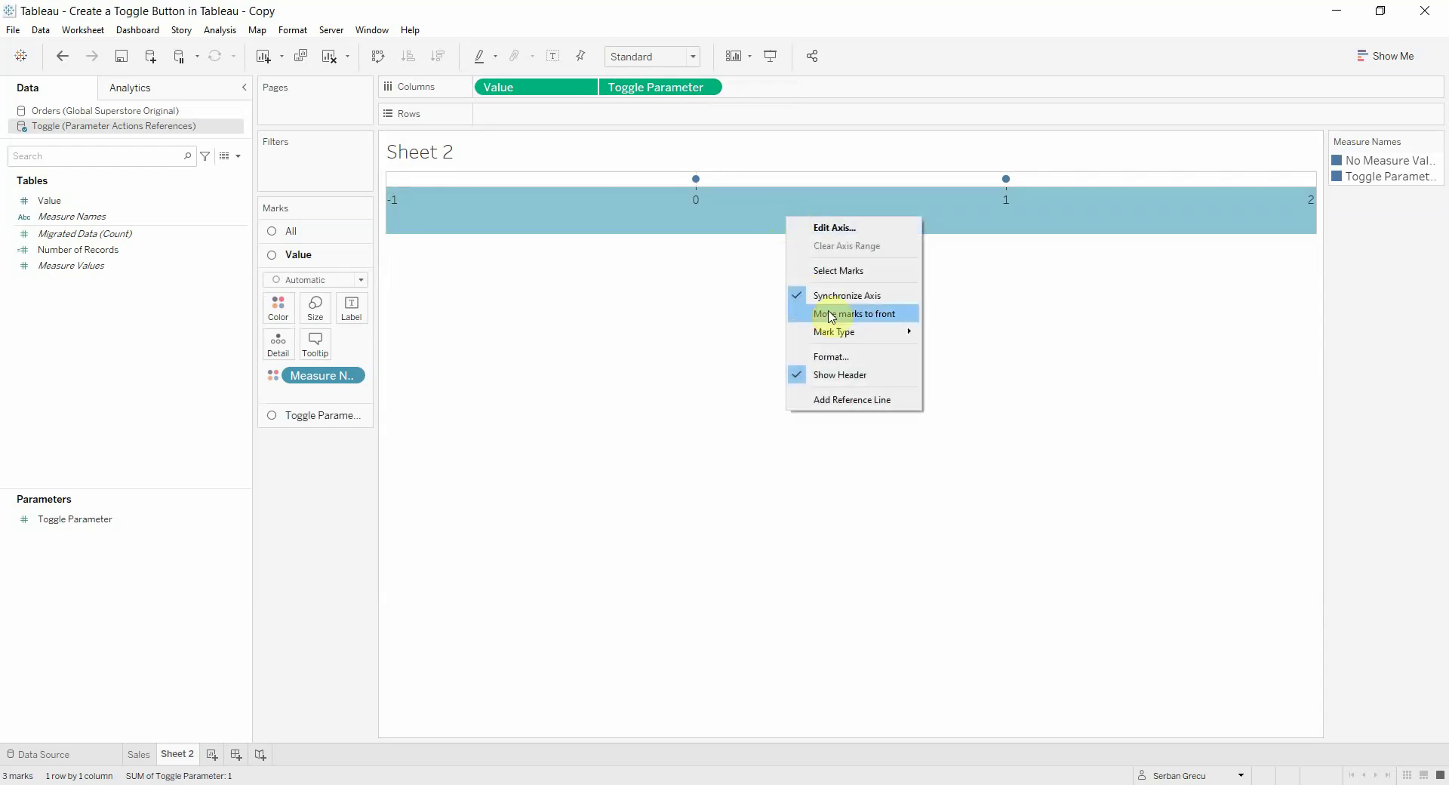
pyautogui.click(837, 375)
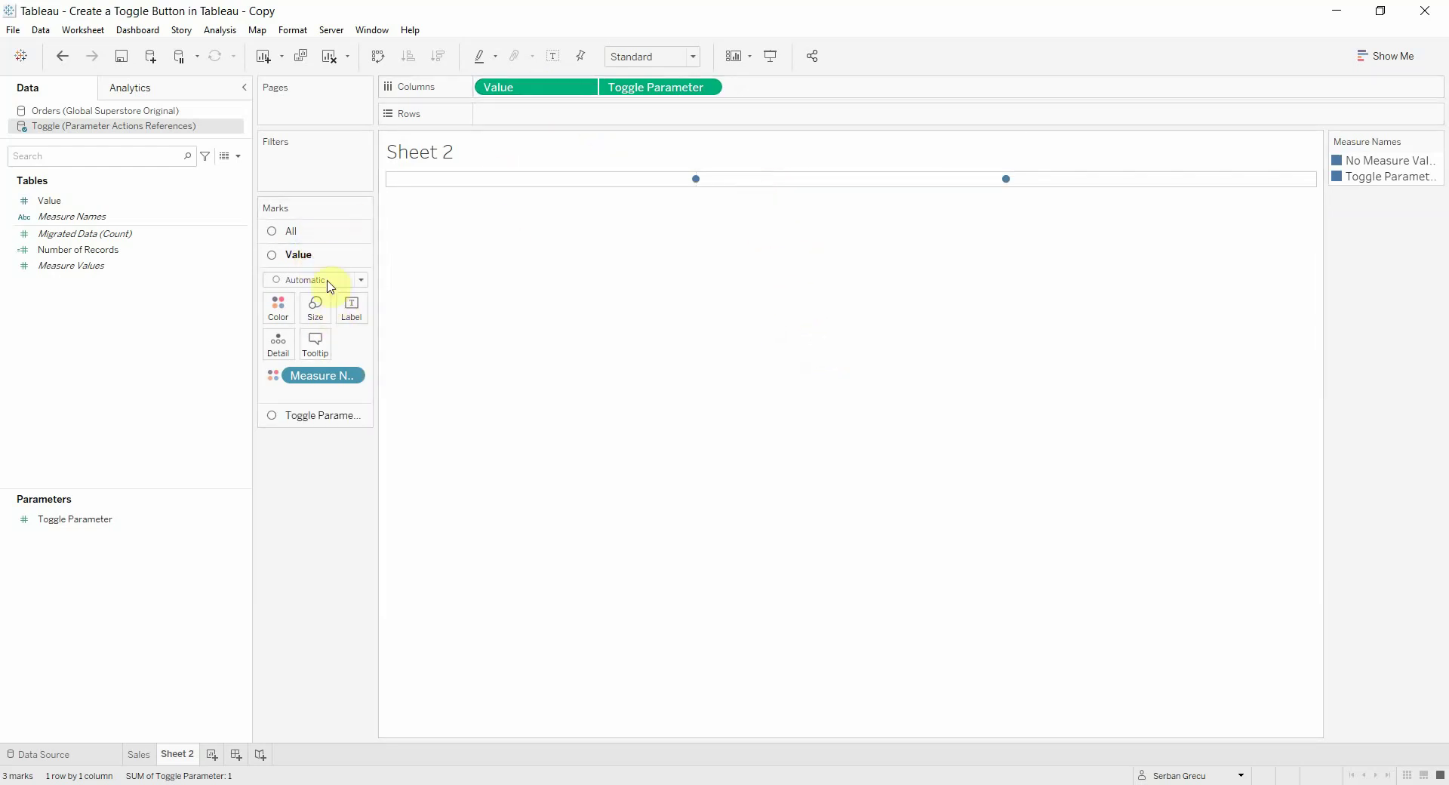
# Draw the Value marks as a line and increase its size
pyautogui.click(354, 280)
pyautogui.click(310, 332)
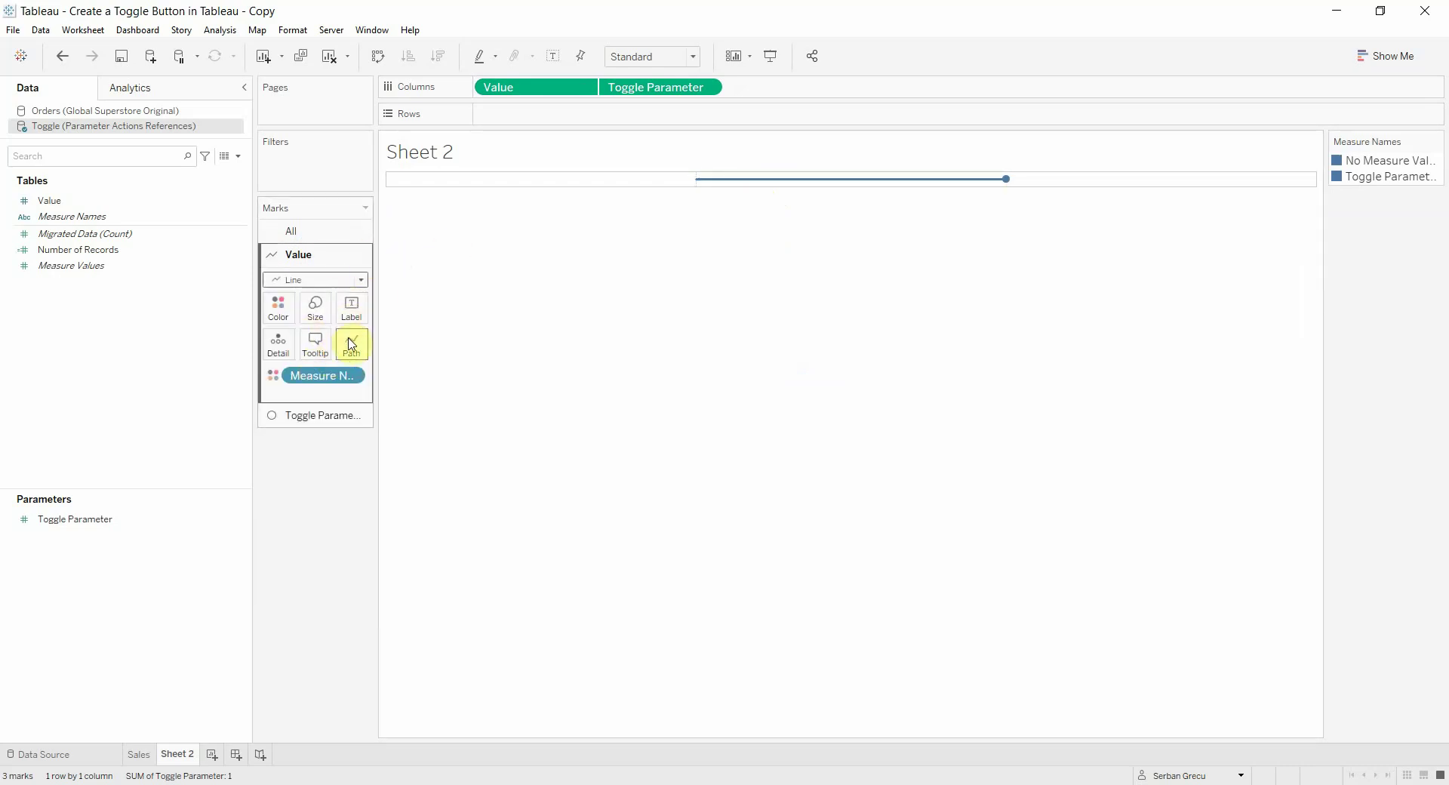
pyautogui.click(316, 311)
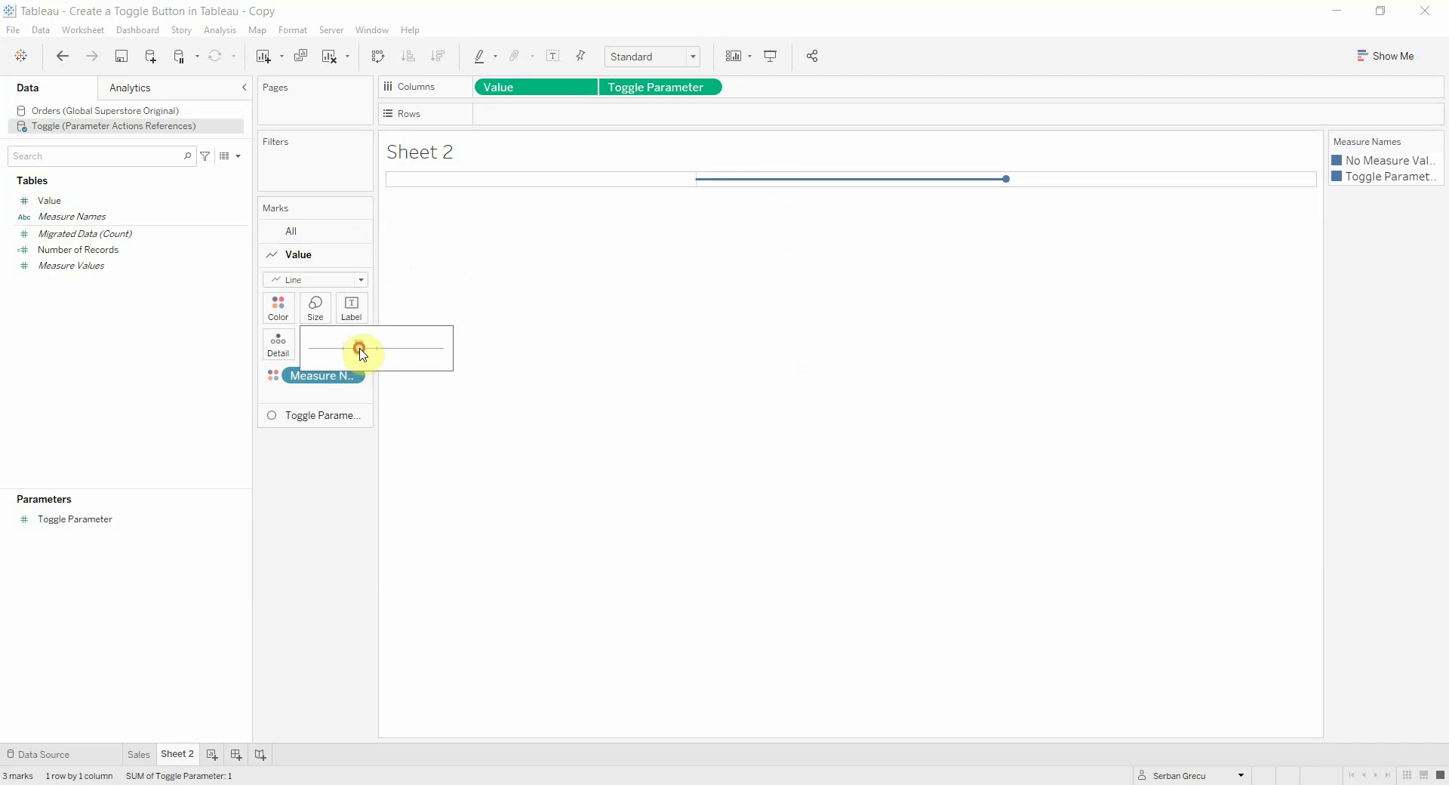
pyautogui.click(360, 348)
pyautogui.click(746, 194)
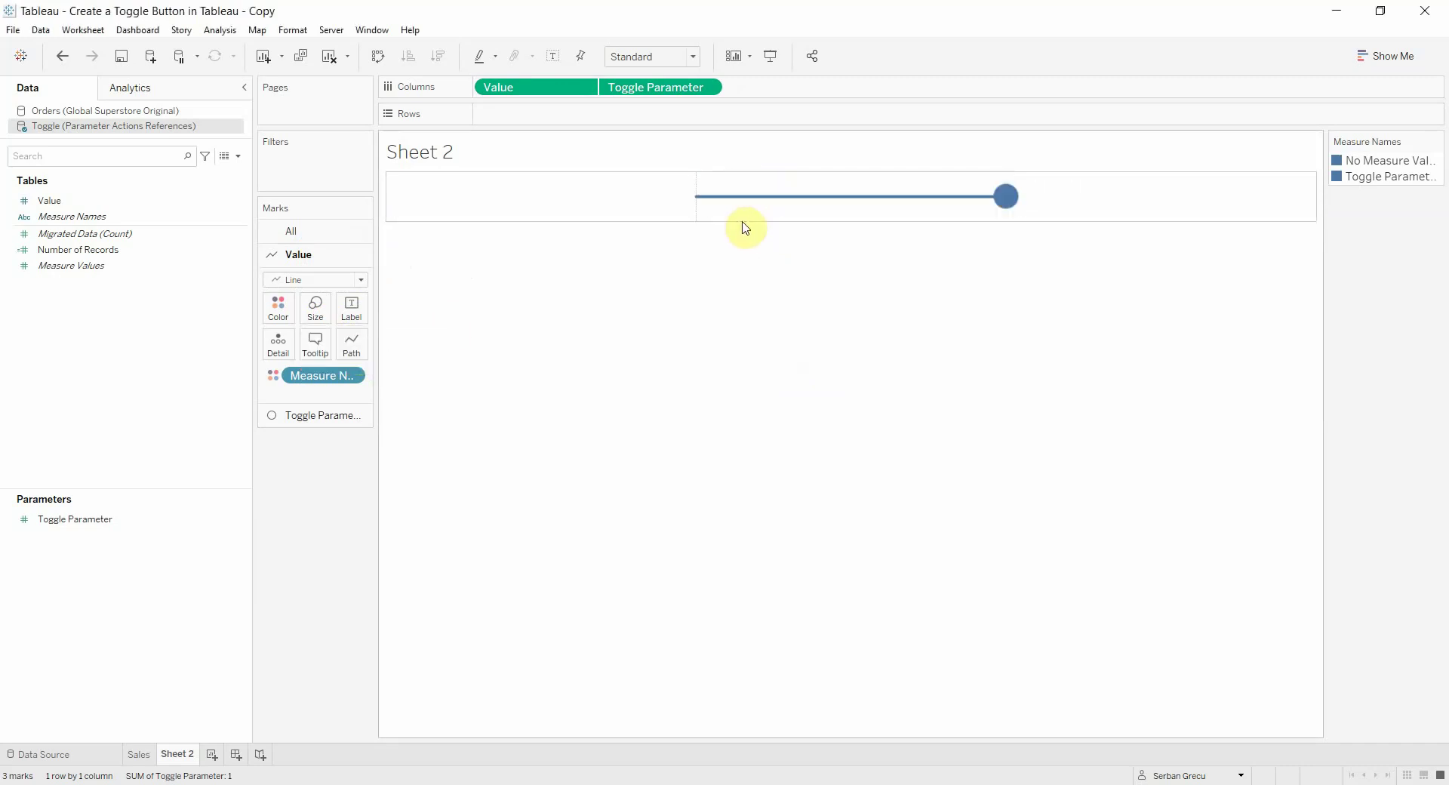
# Change the Toggle Parameter marks to a circle
pyautogui.click(314, 415)
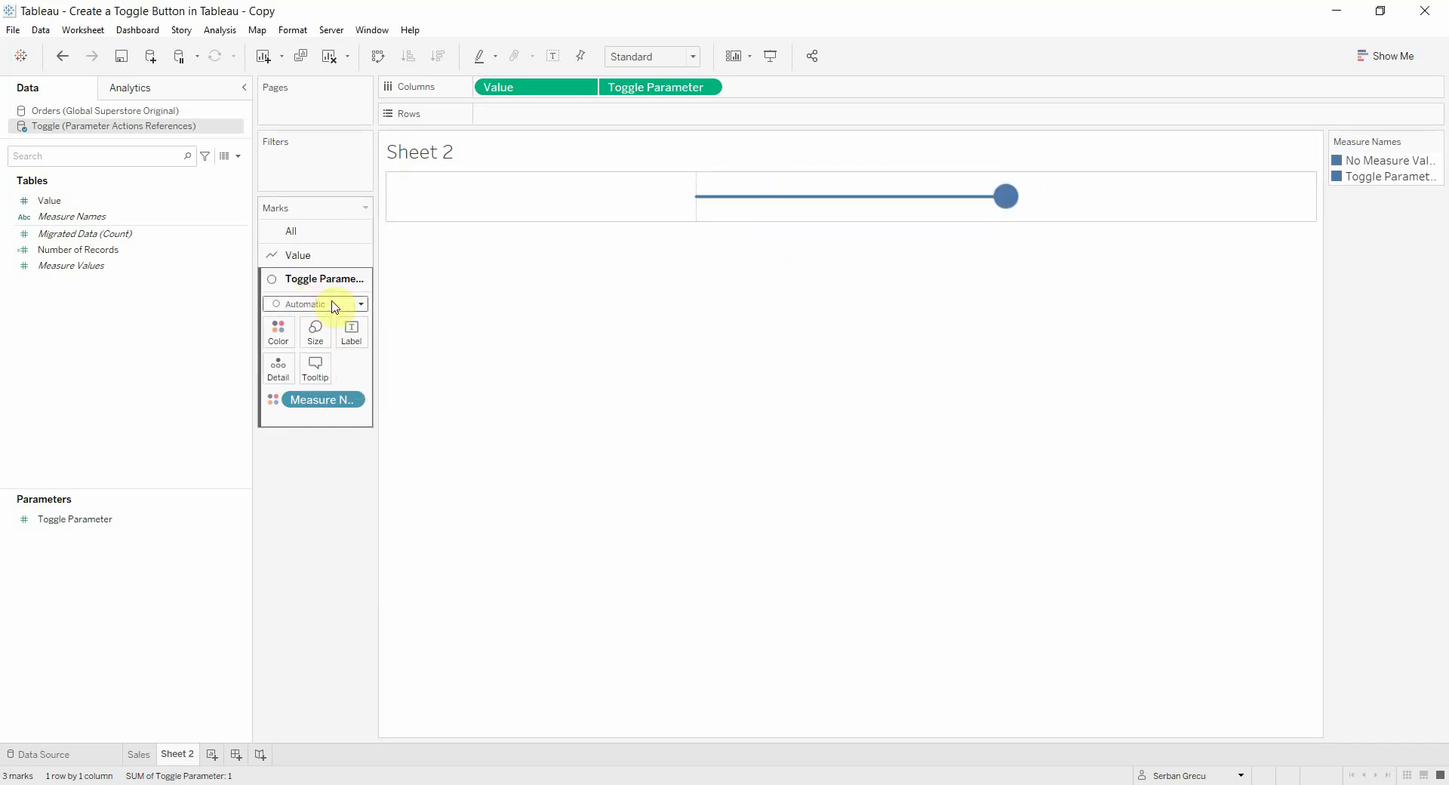
pyautogui.click(335, 305)
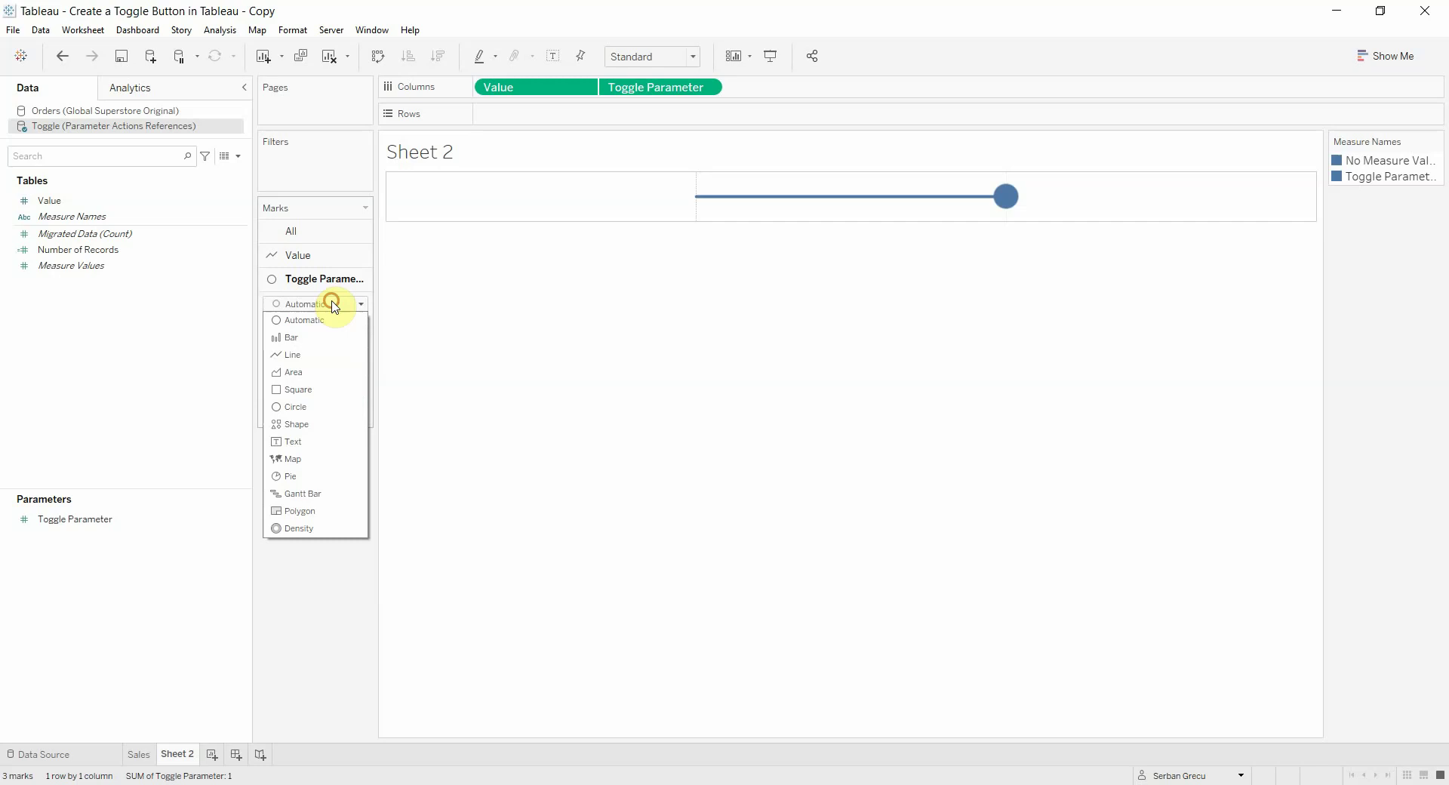
pyautogui.click(306, 407)
pyautogui.click(316, 332)
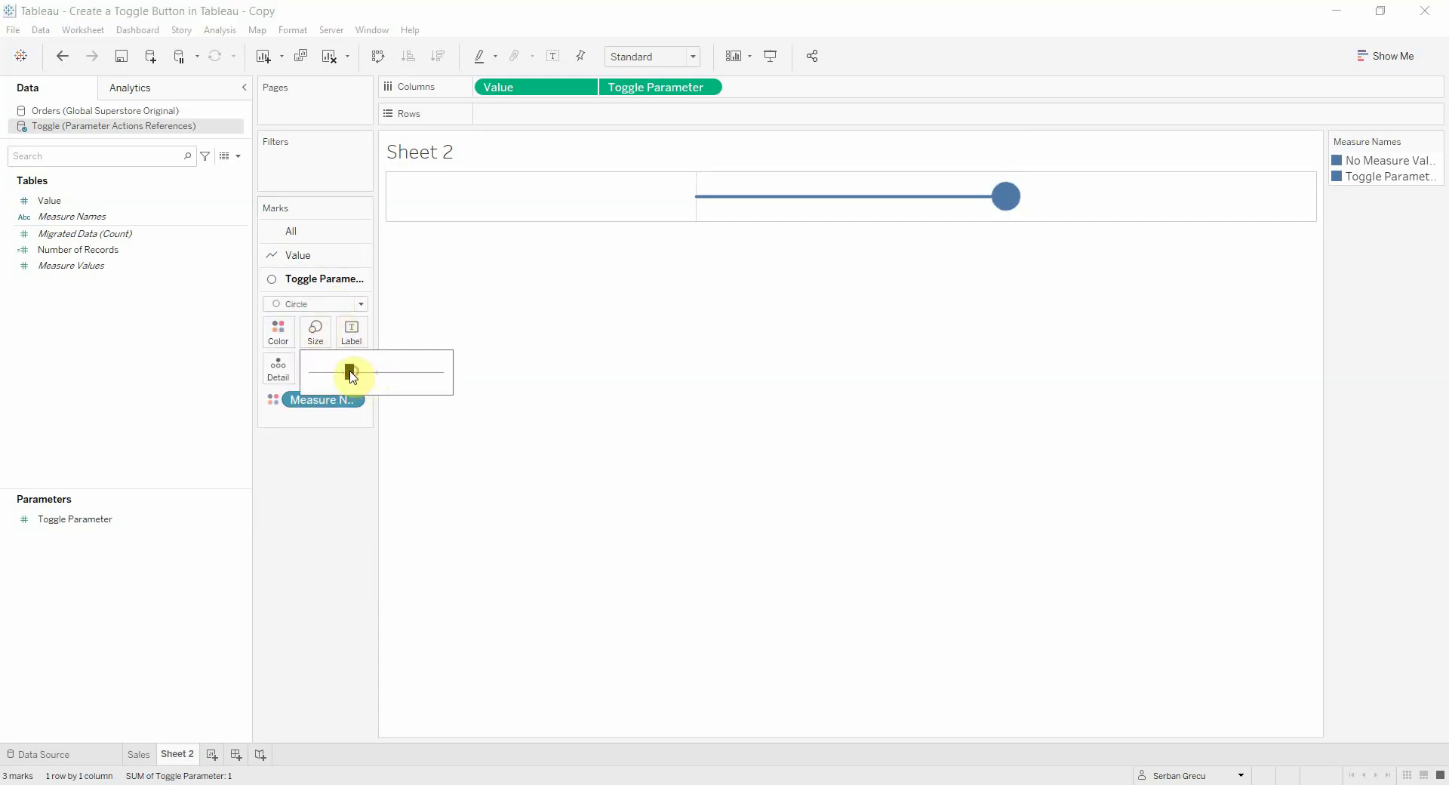
# Thicken the Value line further with the size slider and review the All marks settings
pyautogui.click(323, 255)
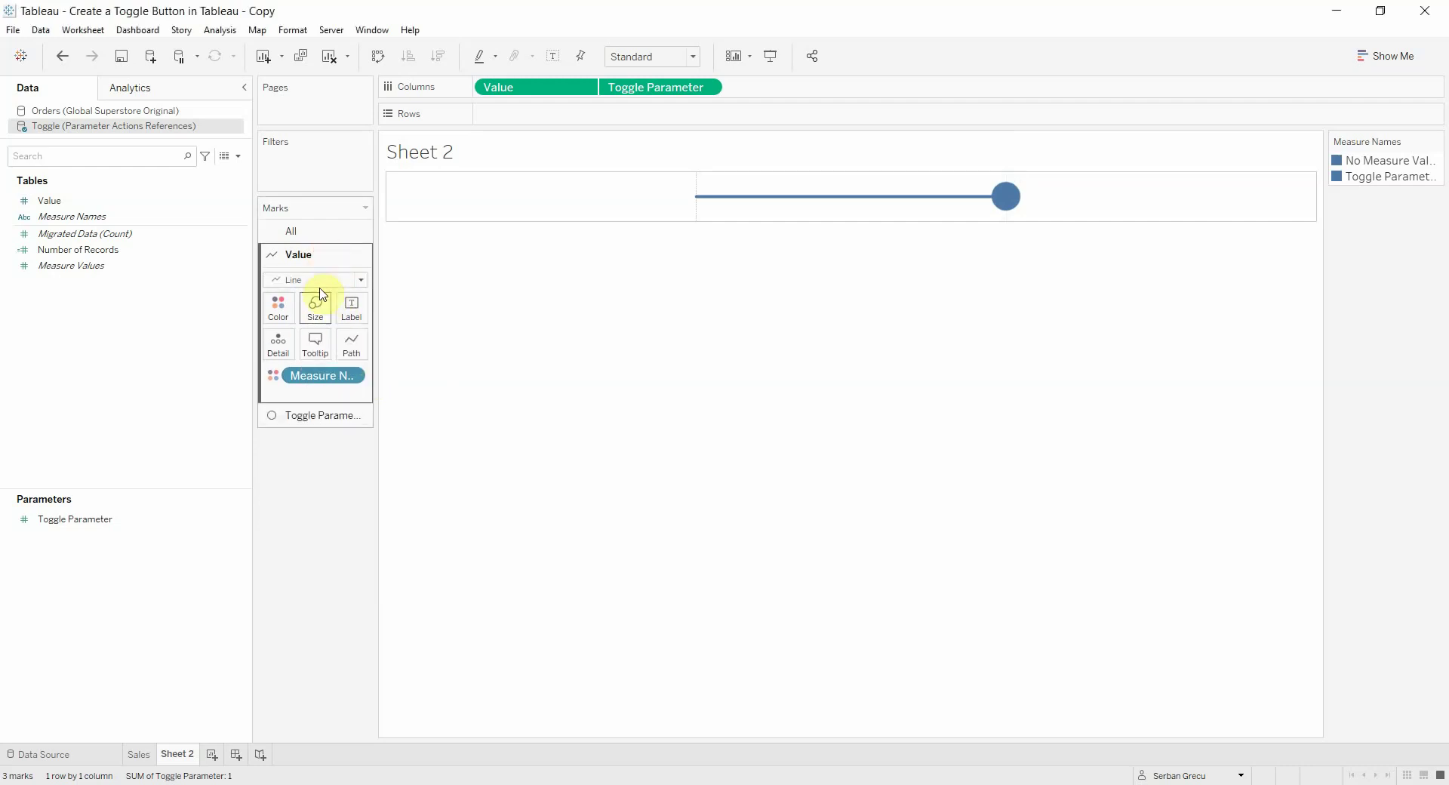
pyautogui.click(330, 306)
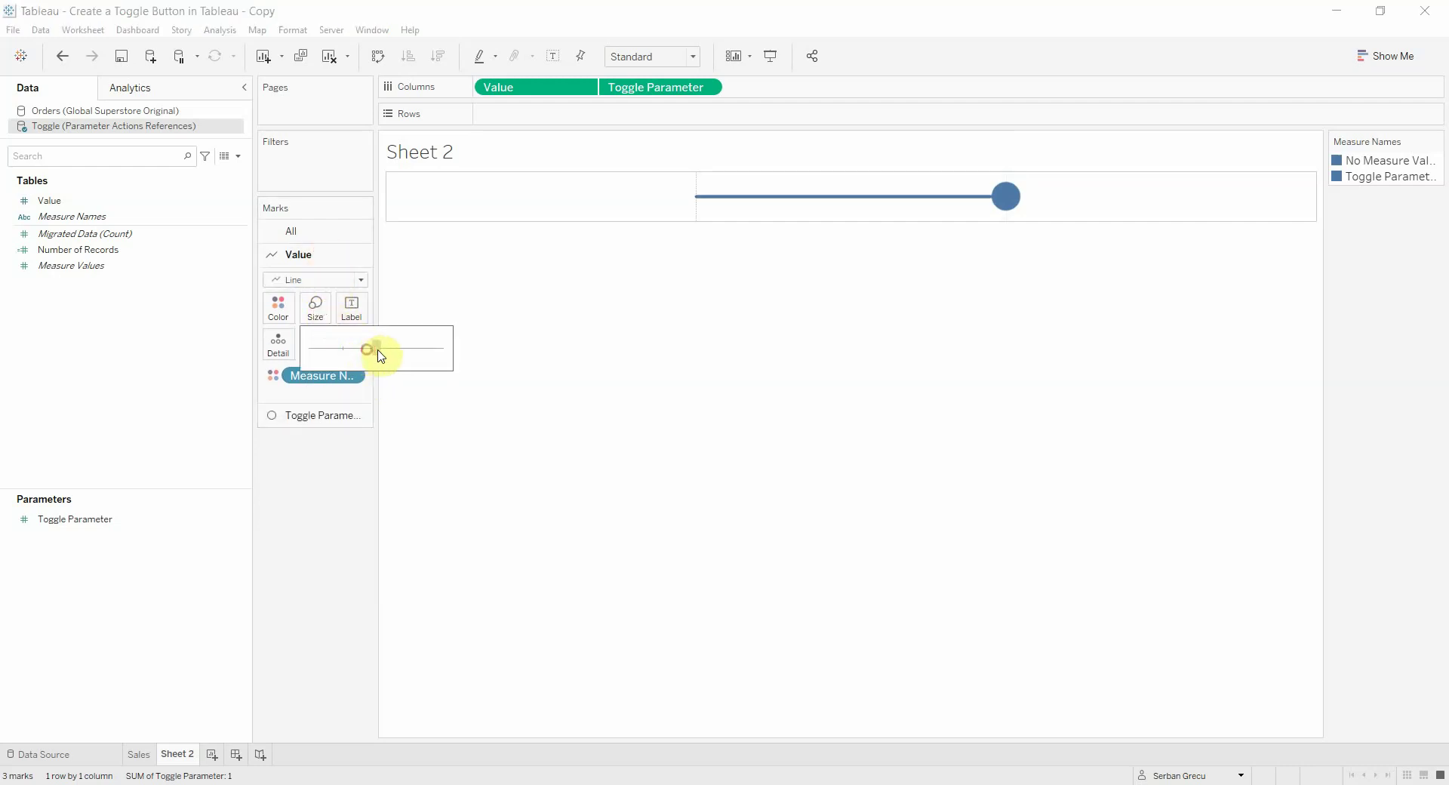
pyautogui.moveTo(381, 356); pyautogui.dragTo(391, 355)
pyautogui.click(323, 462)
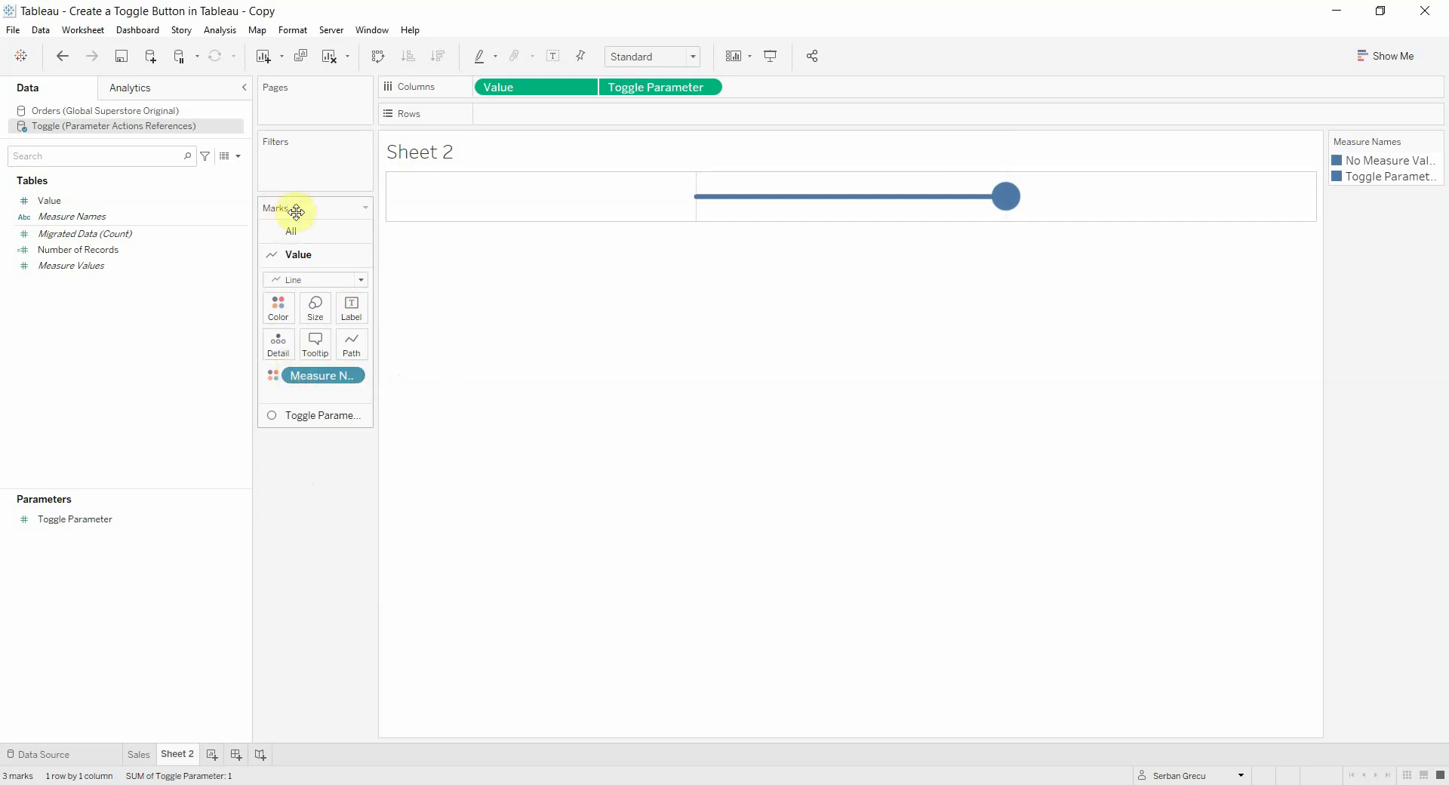
pyautogui.click(301, 234)
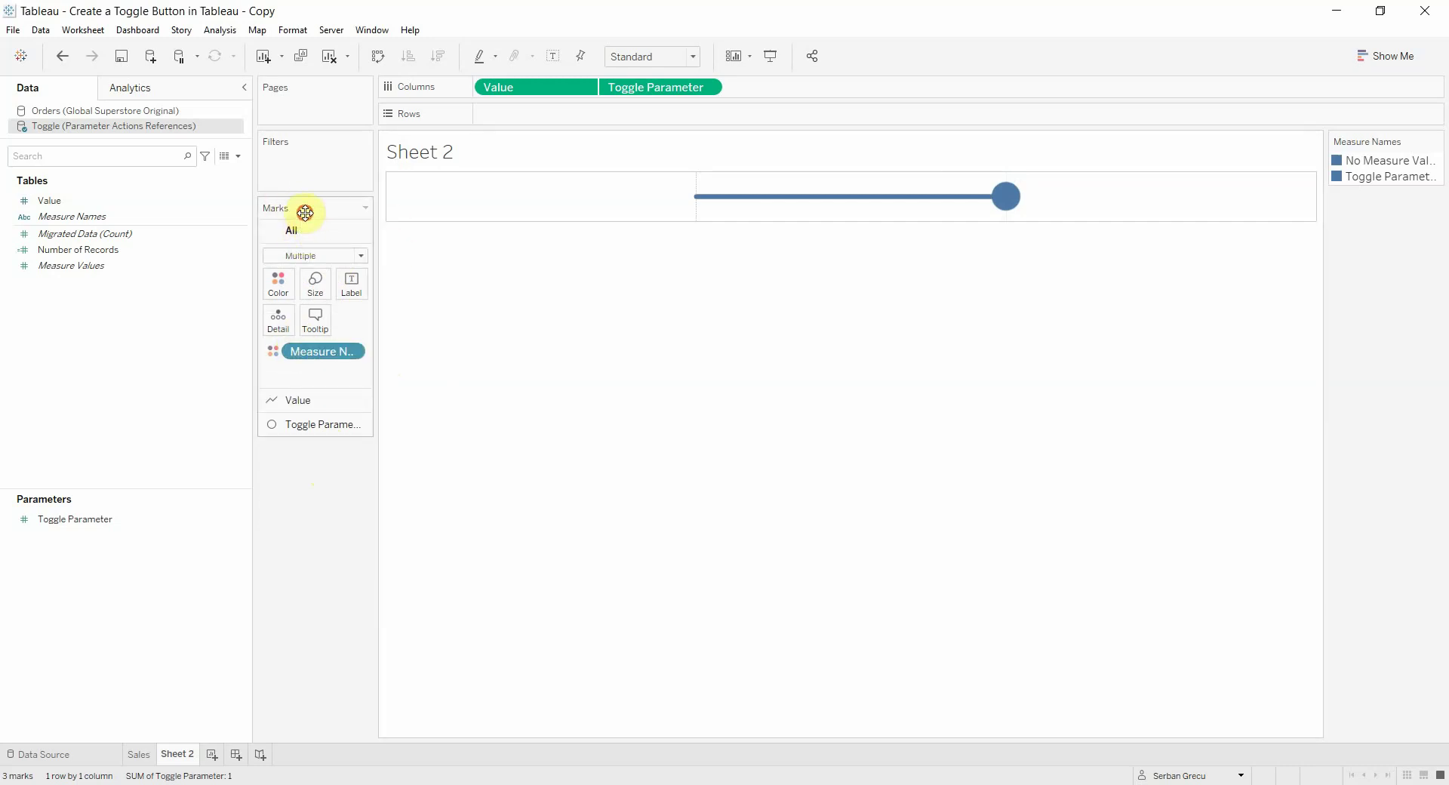
pyautogui.click(325, 530)
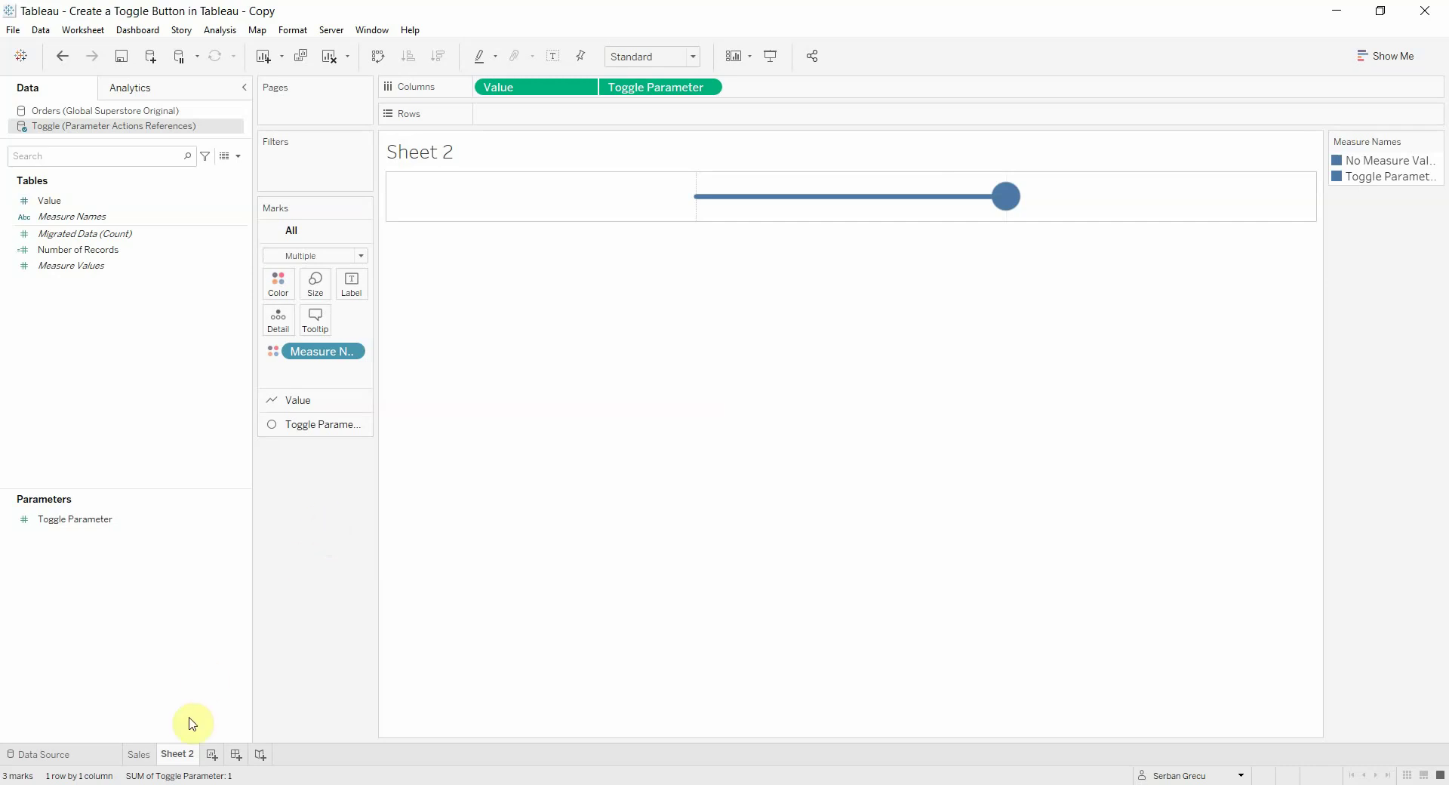
# Create Dashboard 1 with the Sales chart tiled and Sheet 2 floating over it
pyautogui.click(237, 754)
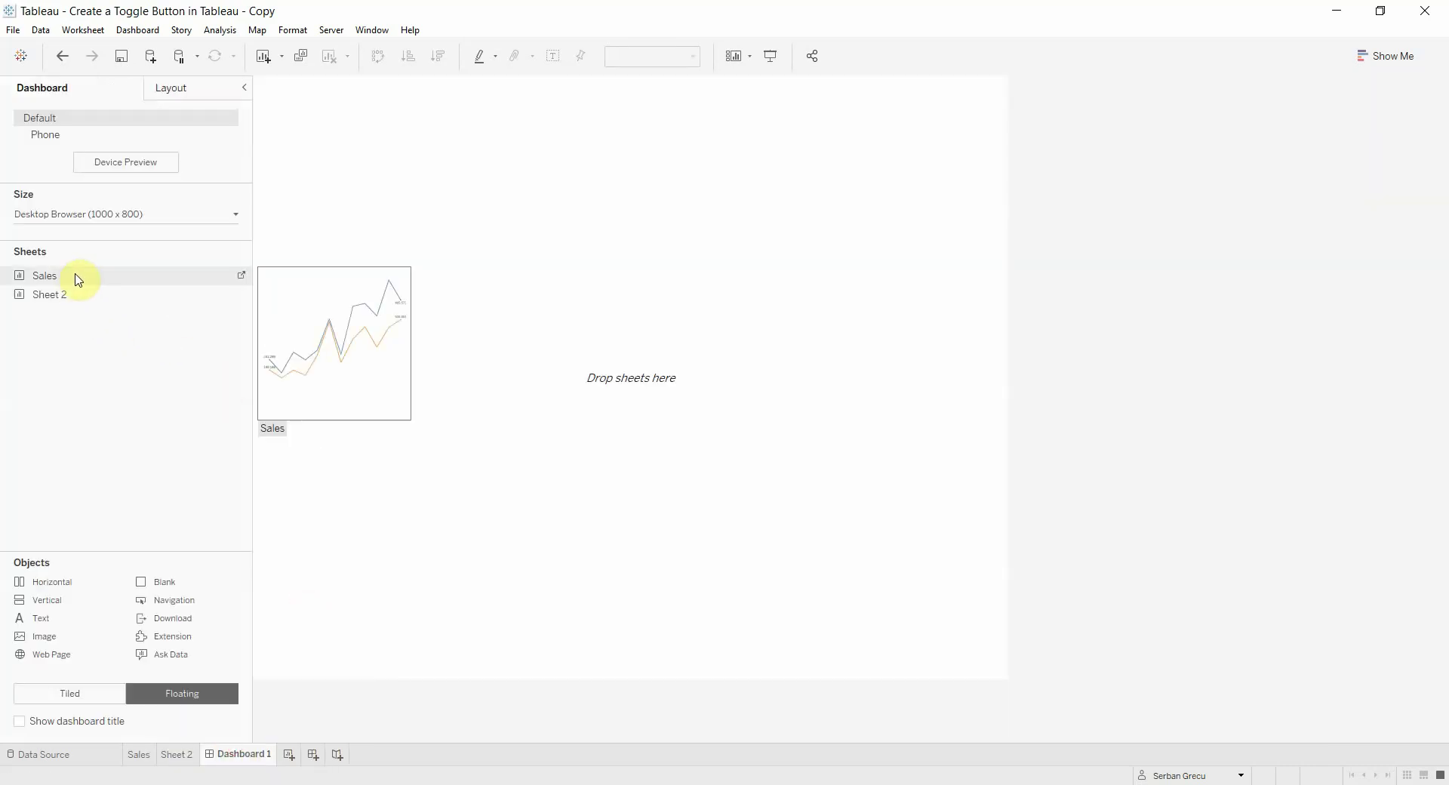
pyautogui.click(66, 693)
pyautogui.moveTo(78, 276); pyautogui.dragTo(474, 292)
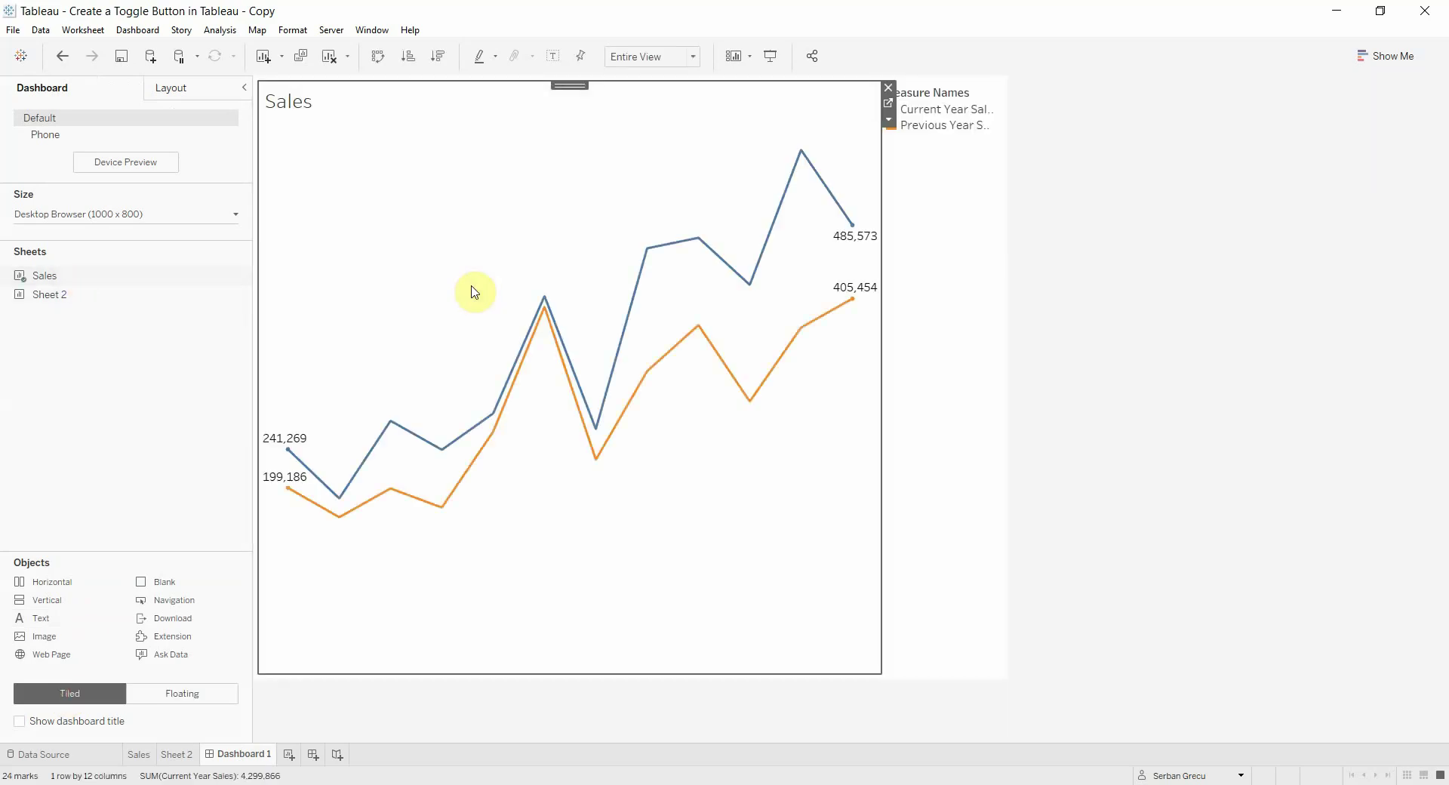
pyautogui.click(152, 691)
pyautogui.moveTo(50, 293); pyautogui.dragTo(568, 144)
# Remove Sheet 2's legend and the Sales legend from the dashboard
pyautogui.click(507, 155)
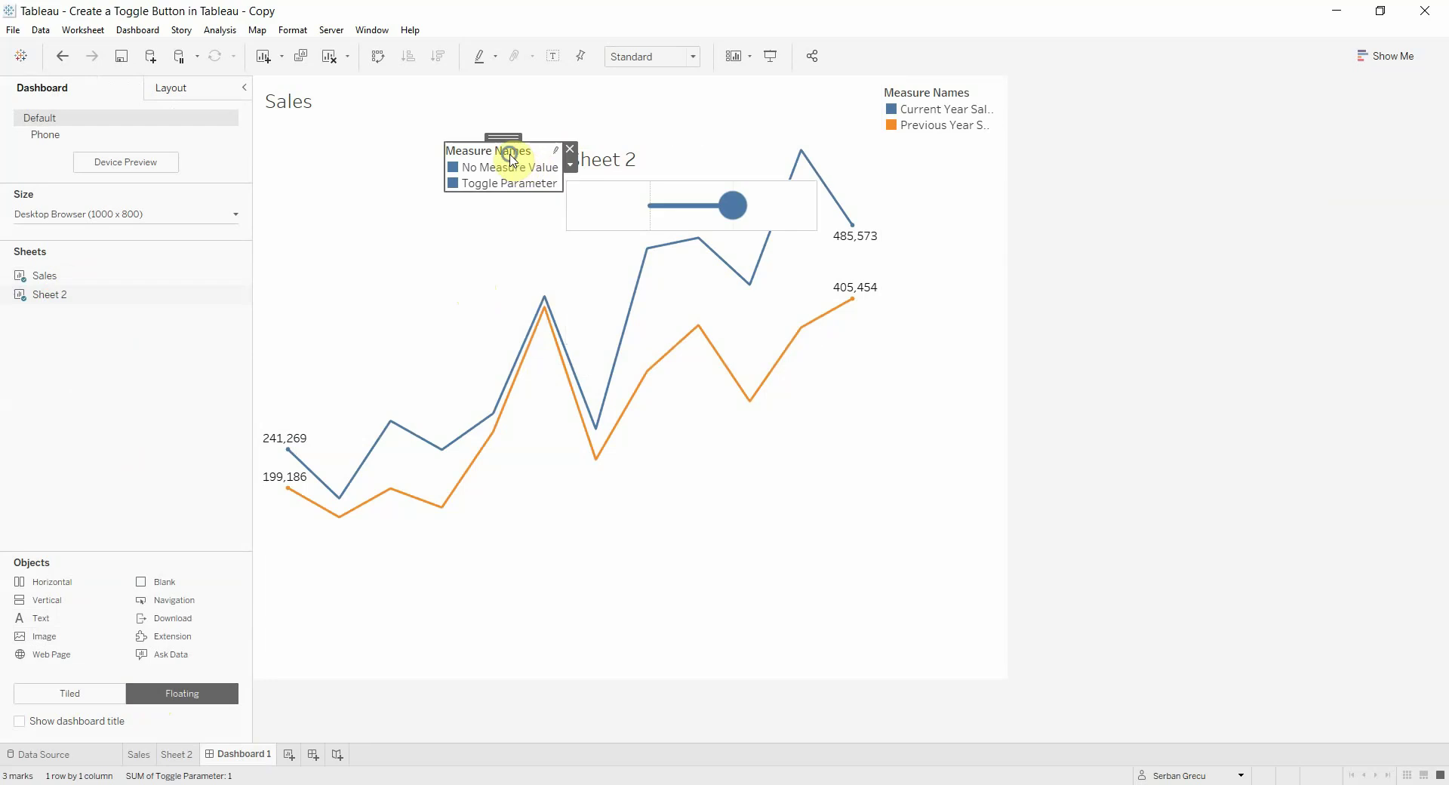
pyautogui.rightClick(510, 151)
pyautogui.click(573, 391)
pyautogui.rightClick(935, 90)
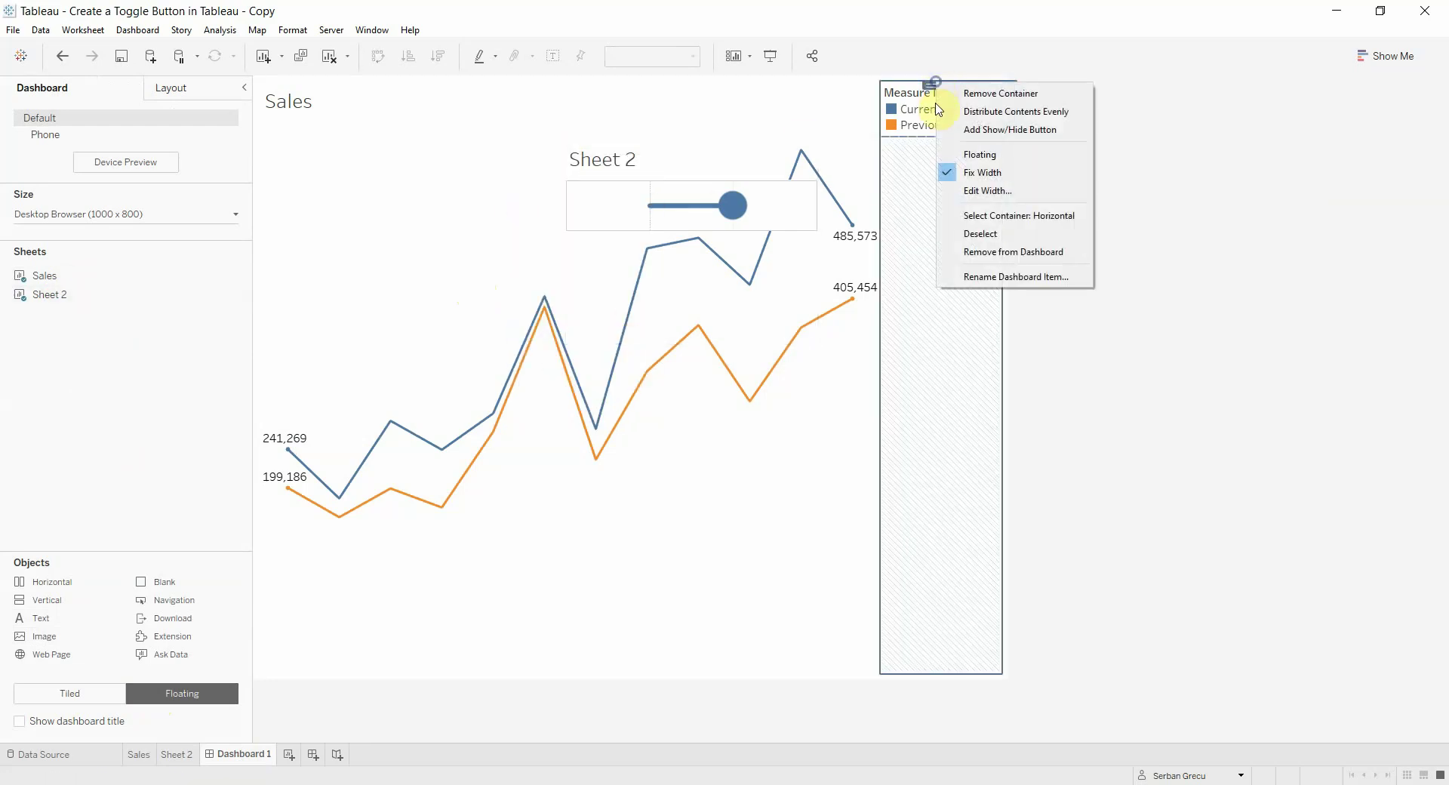
pyautogui.click(986, 253)
pyautogui.click(878, 426)
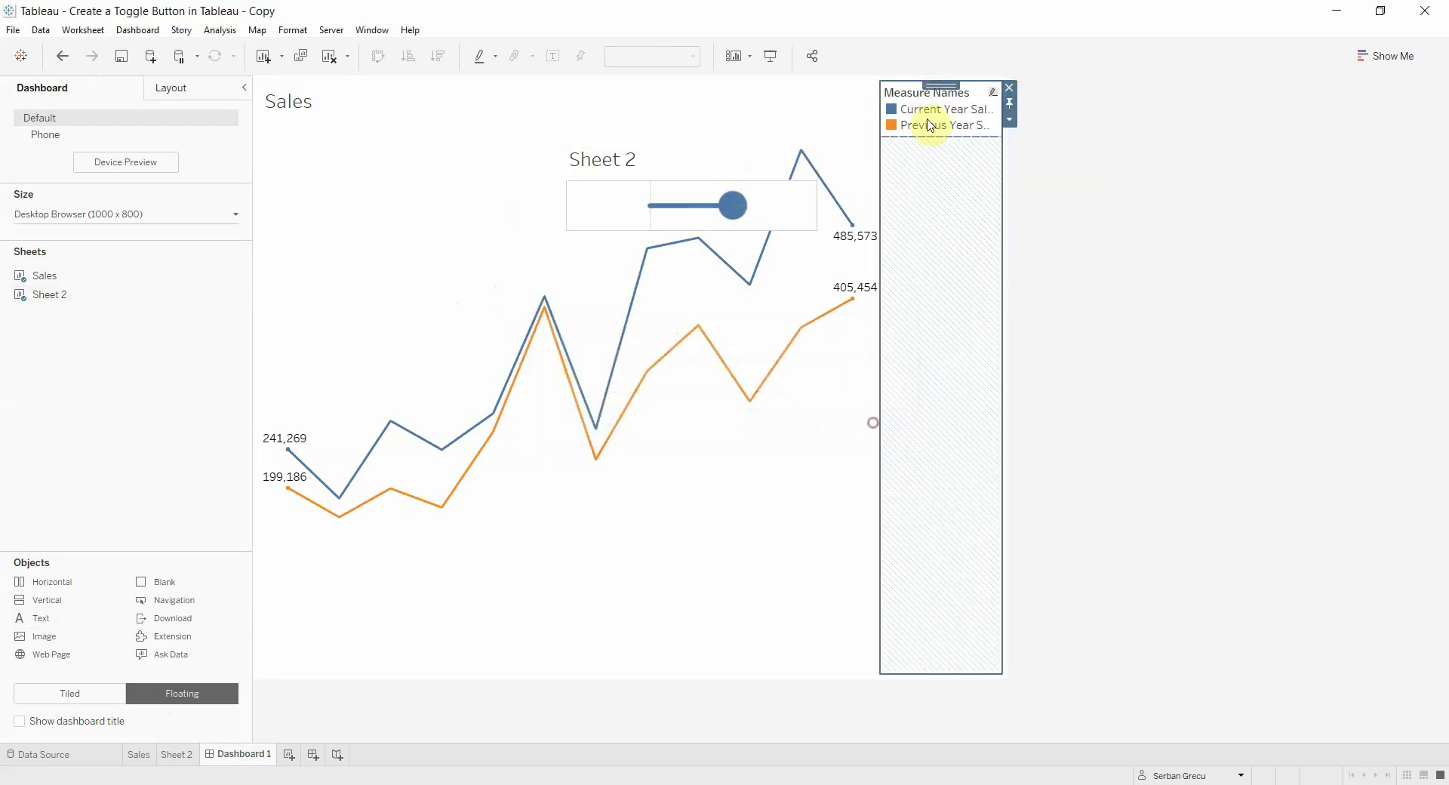
pyautogui.rightClick(927, 104)
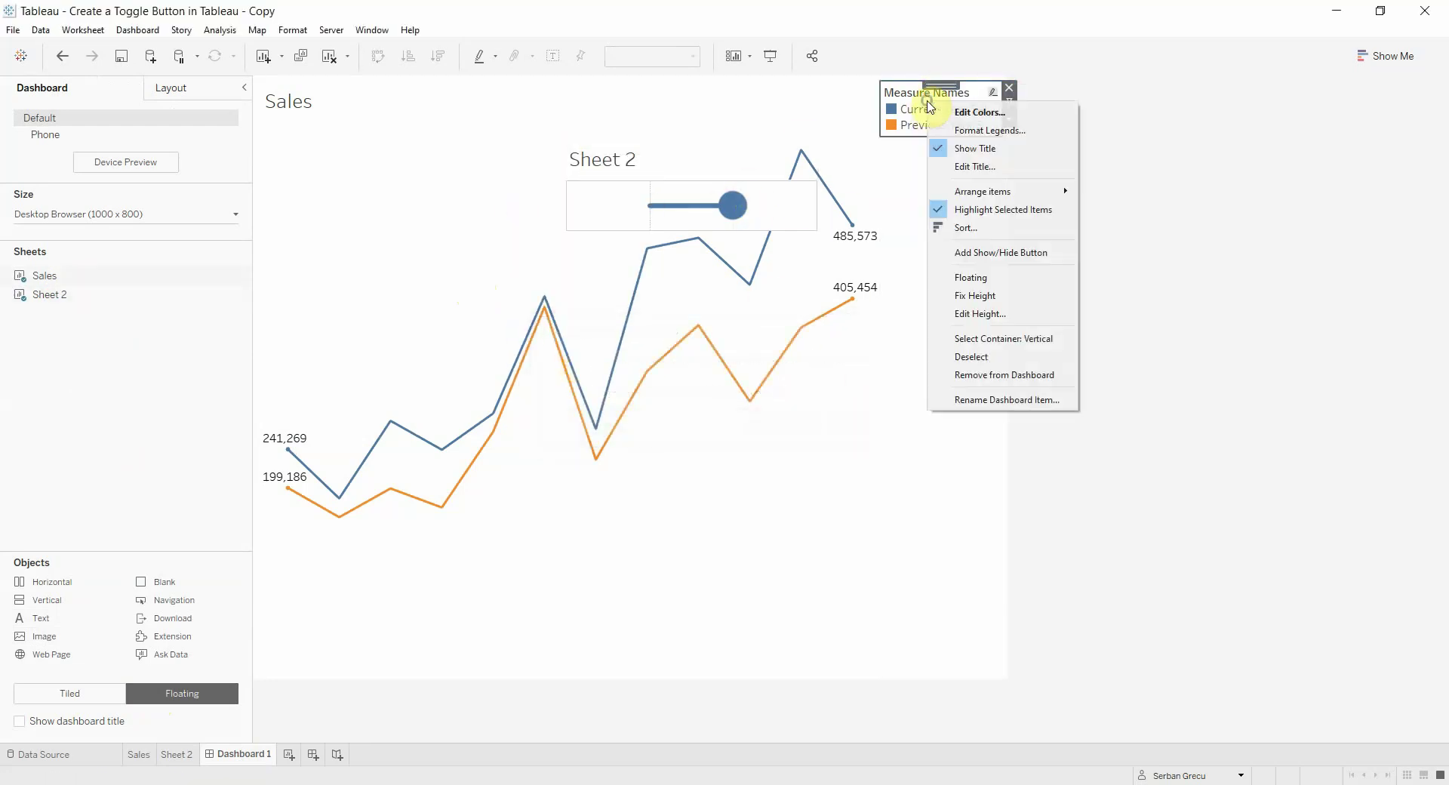
pyautogui.click(990, 375)
pyautogui.click(670, 160)
# Hide Sheet 2's title, fit it to Entire View, and shrink it into the chart's top right
pyautogui.rightClick(603, 156)
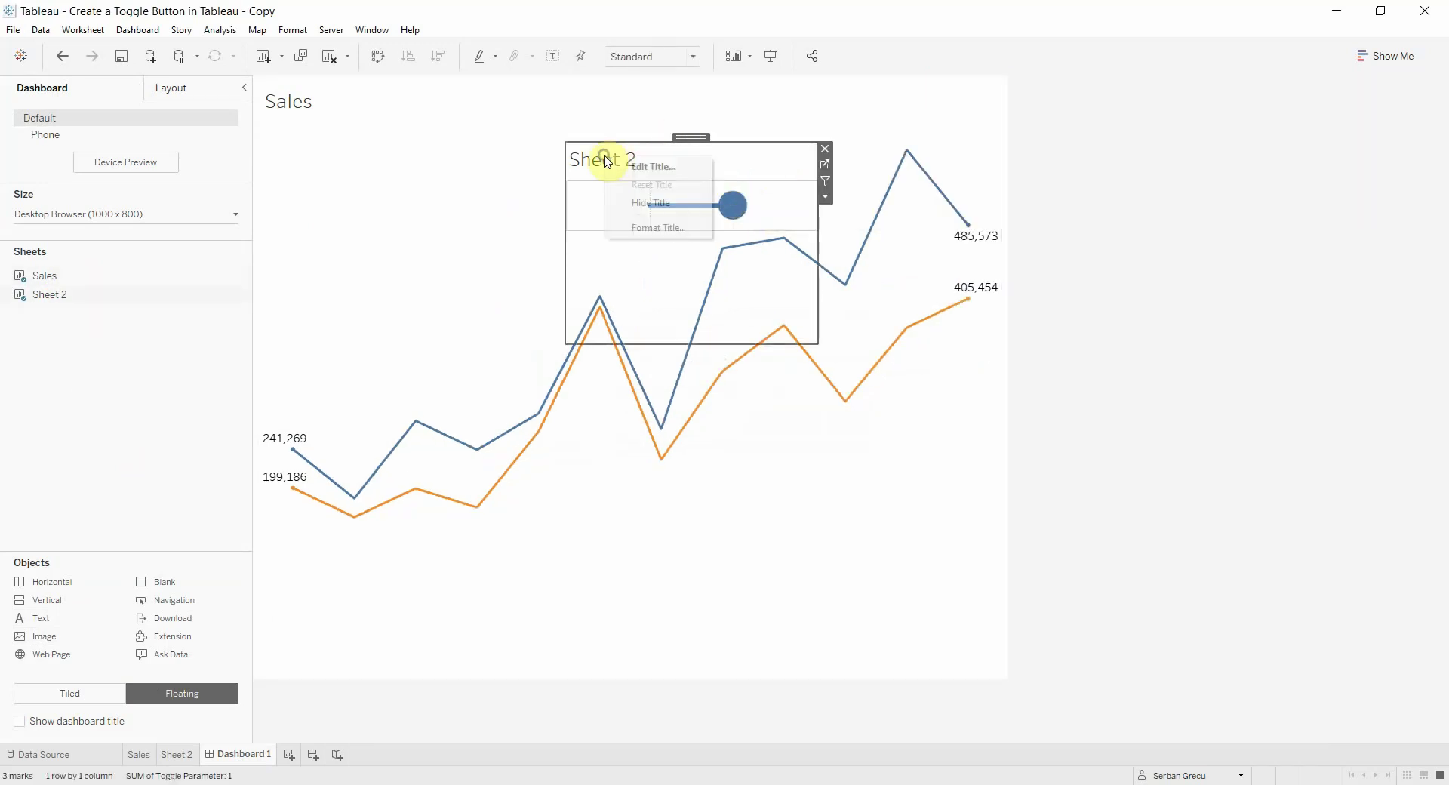
pyautogui.click(638, 230)
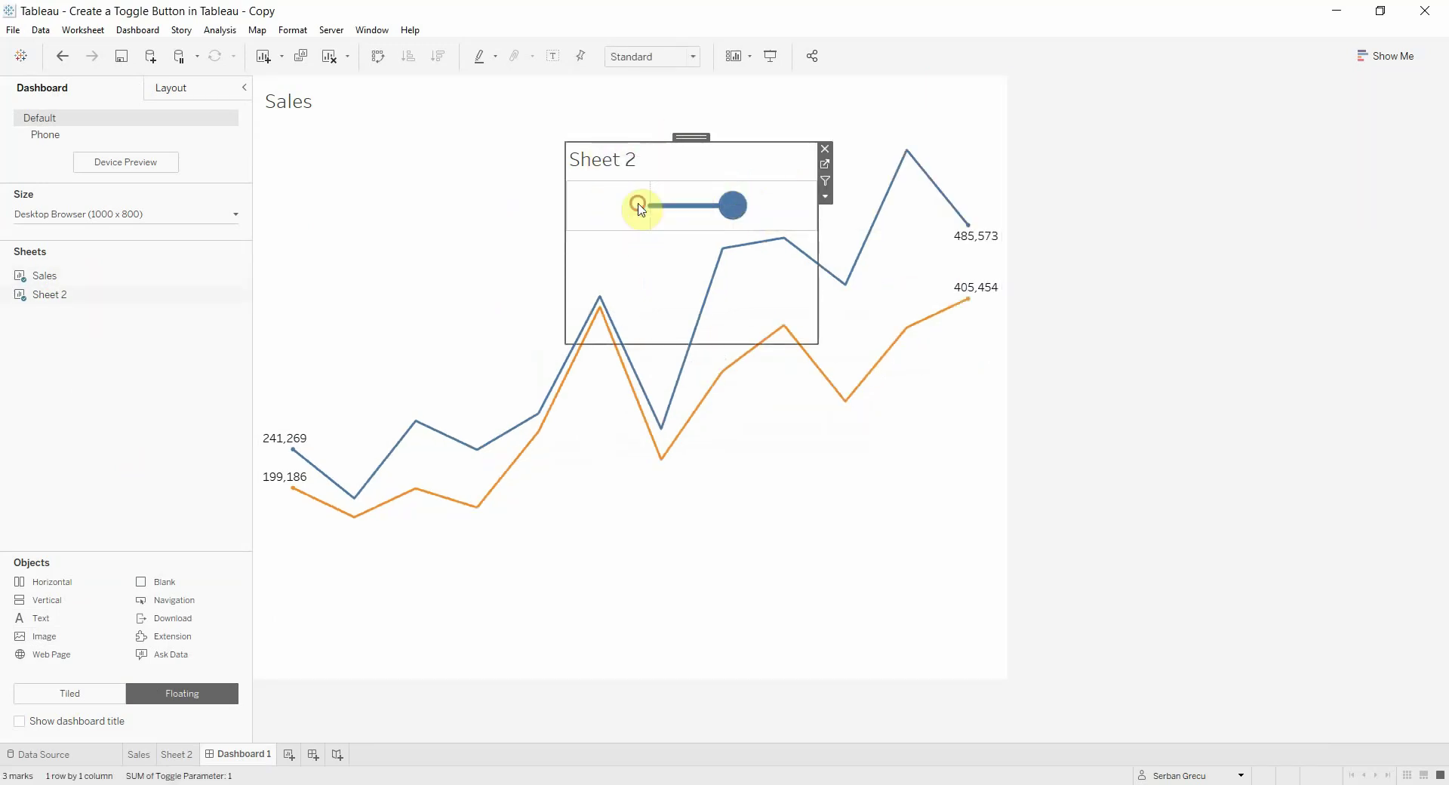
pyautogui.click(690, 58)
pyautogui.click(656, 110)
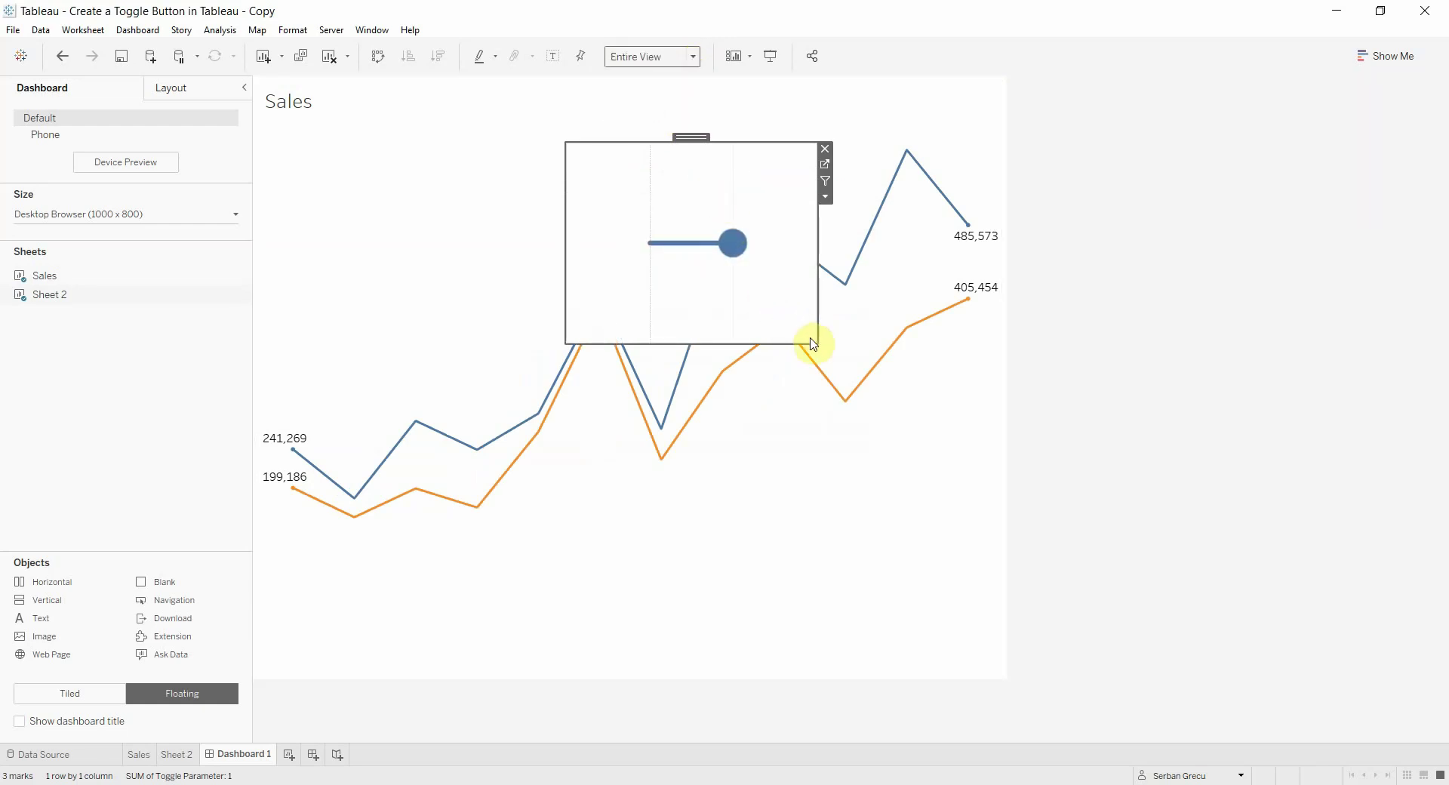
pyautogui.moveTo(815, 342); pyautogui.dragTo(689, 223)
pyautogui.moveTo(645, 137); pyautogui.dragTo(830, 91)
pyautogui.moveTo(877, 170); pyautogui.dragTo(856, 151)
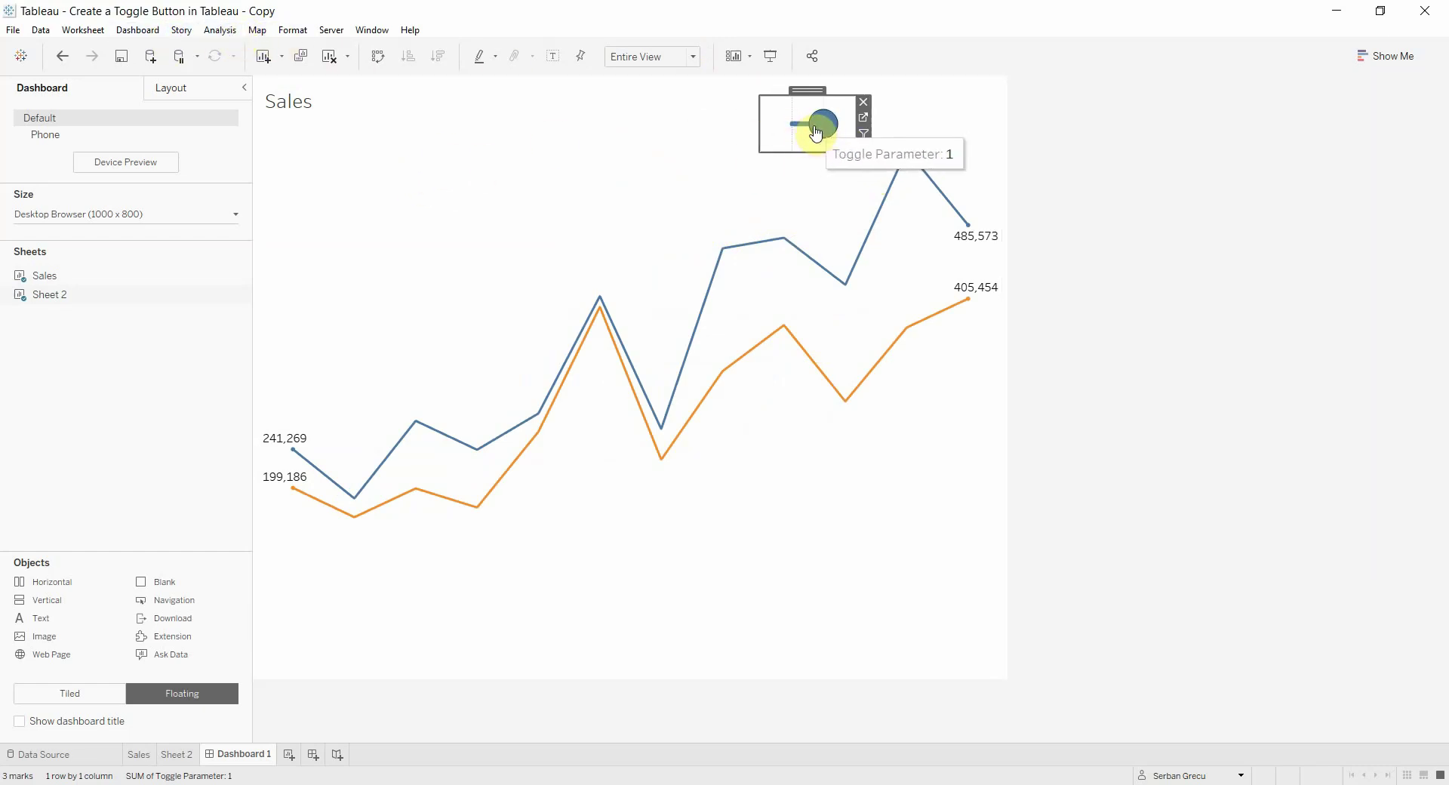
# Start a new Change Parameter action from Dashboard 1's actions list
pyautogui.click(145, 31)
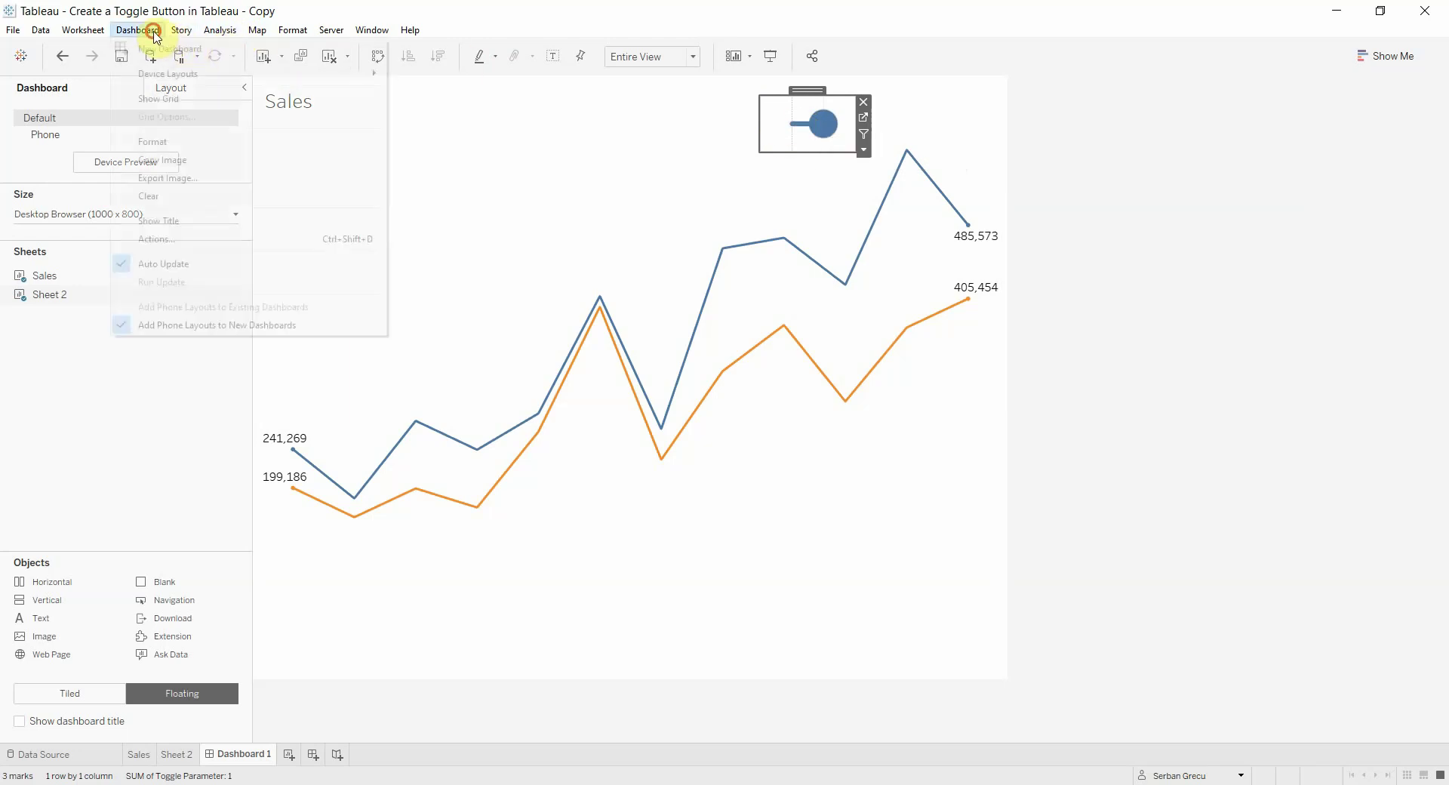
pyautogui.click(204, 242)
pyautogui.click(568, 460)
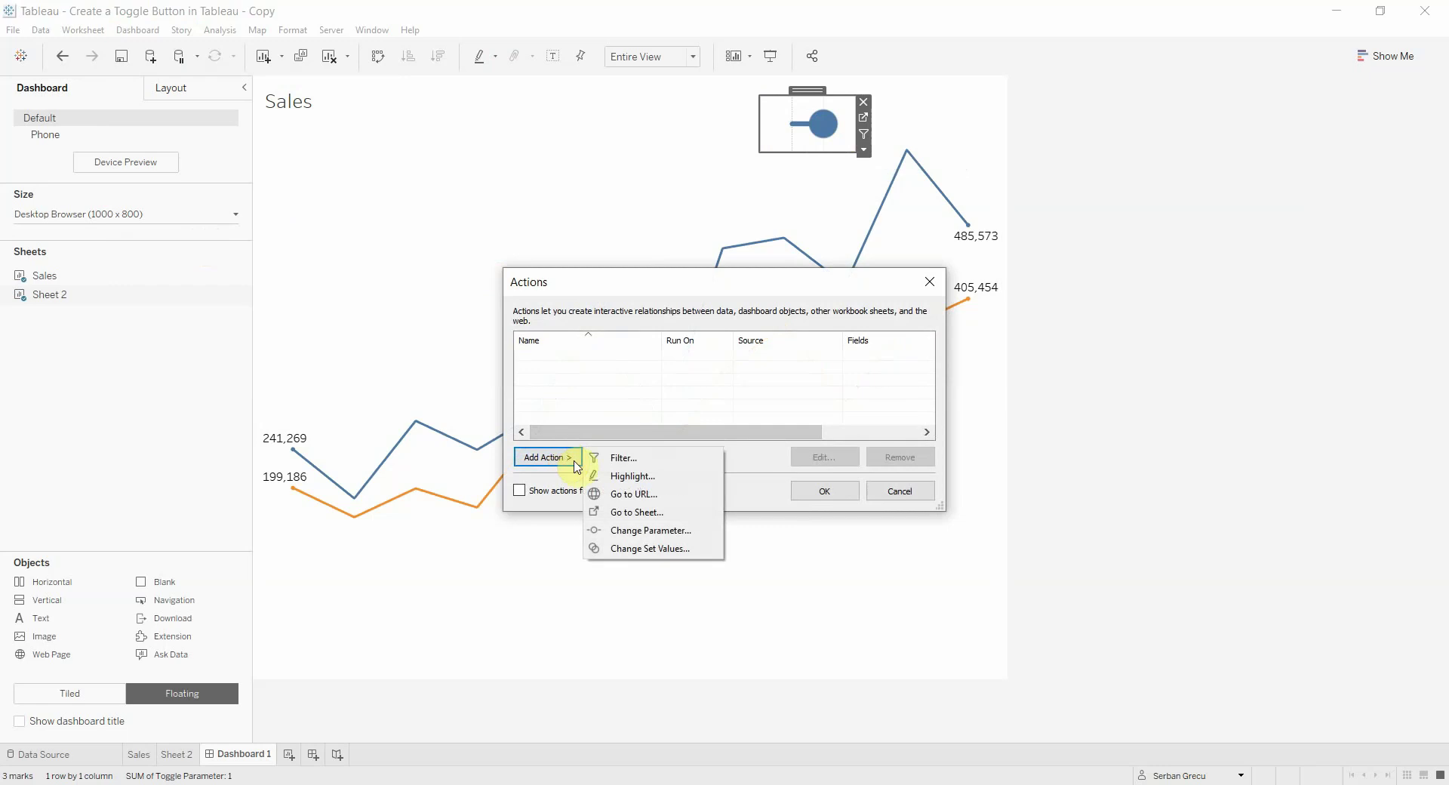
pyautogui.click(661, 532)
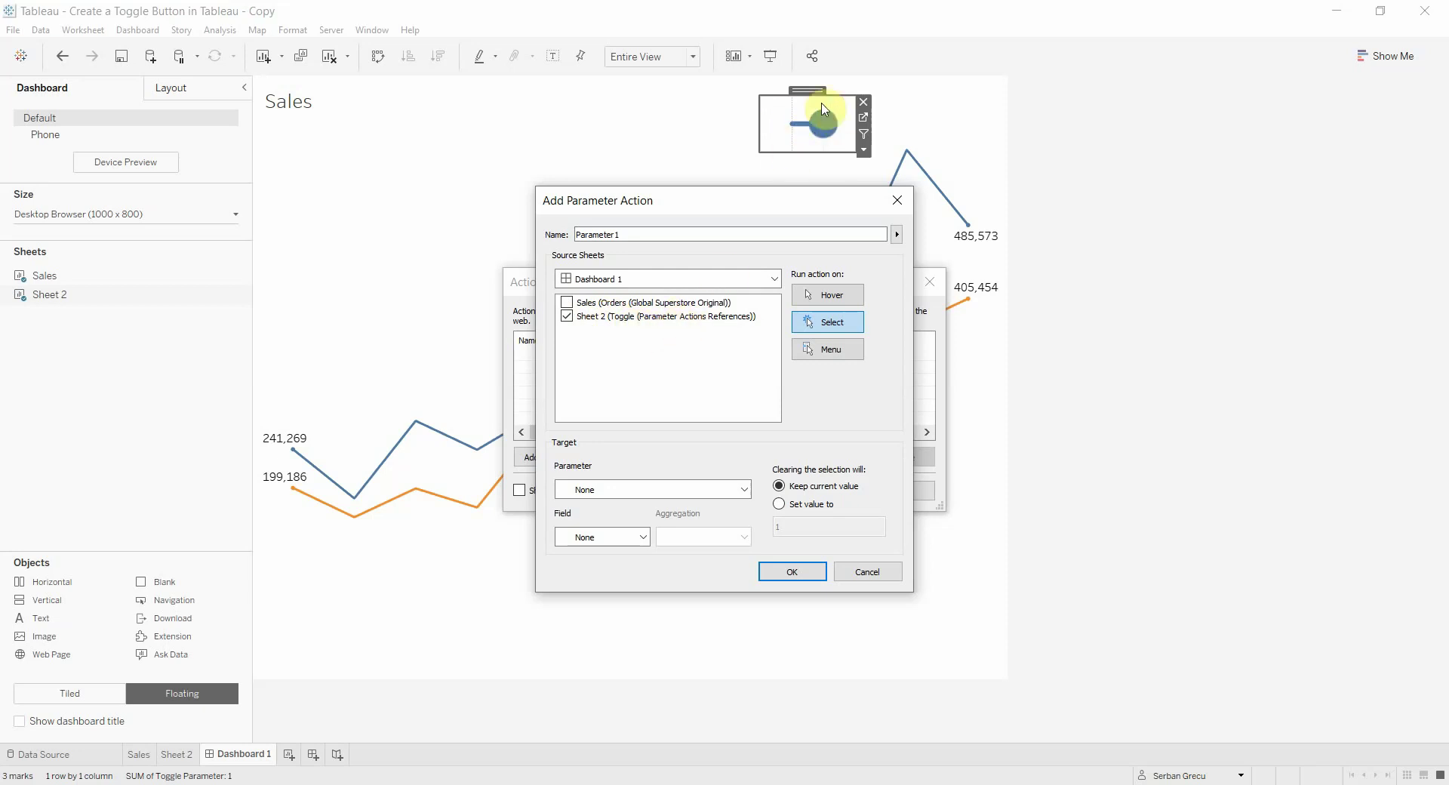
# Point the action at Toggle Parameter, using the Value field with aggregation None, and save it
pyautogui.click(601, 490)
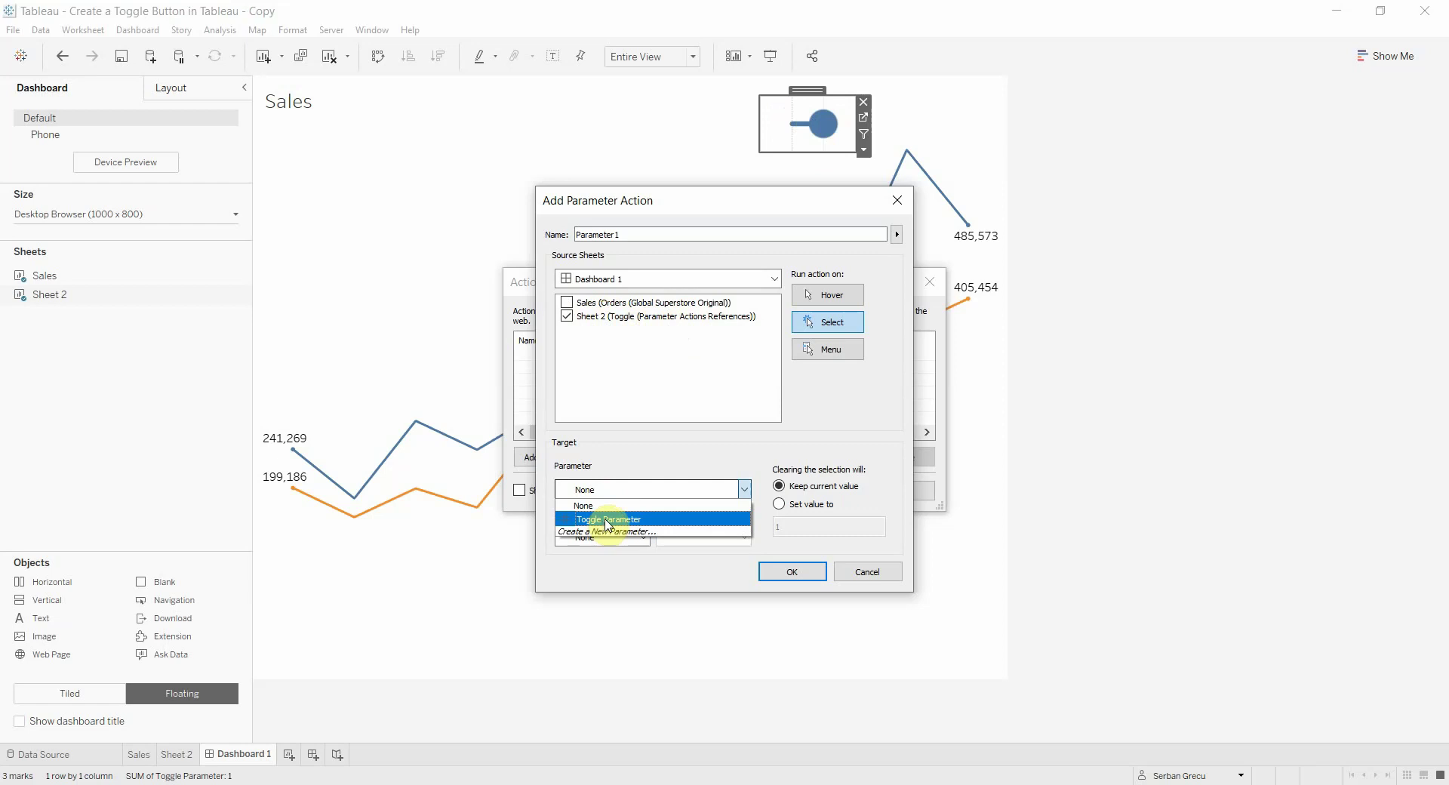
pyautogui.click(606, 521)
pyautogui.click(608, 528)
pyautogui.click(608, 582)
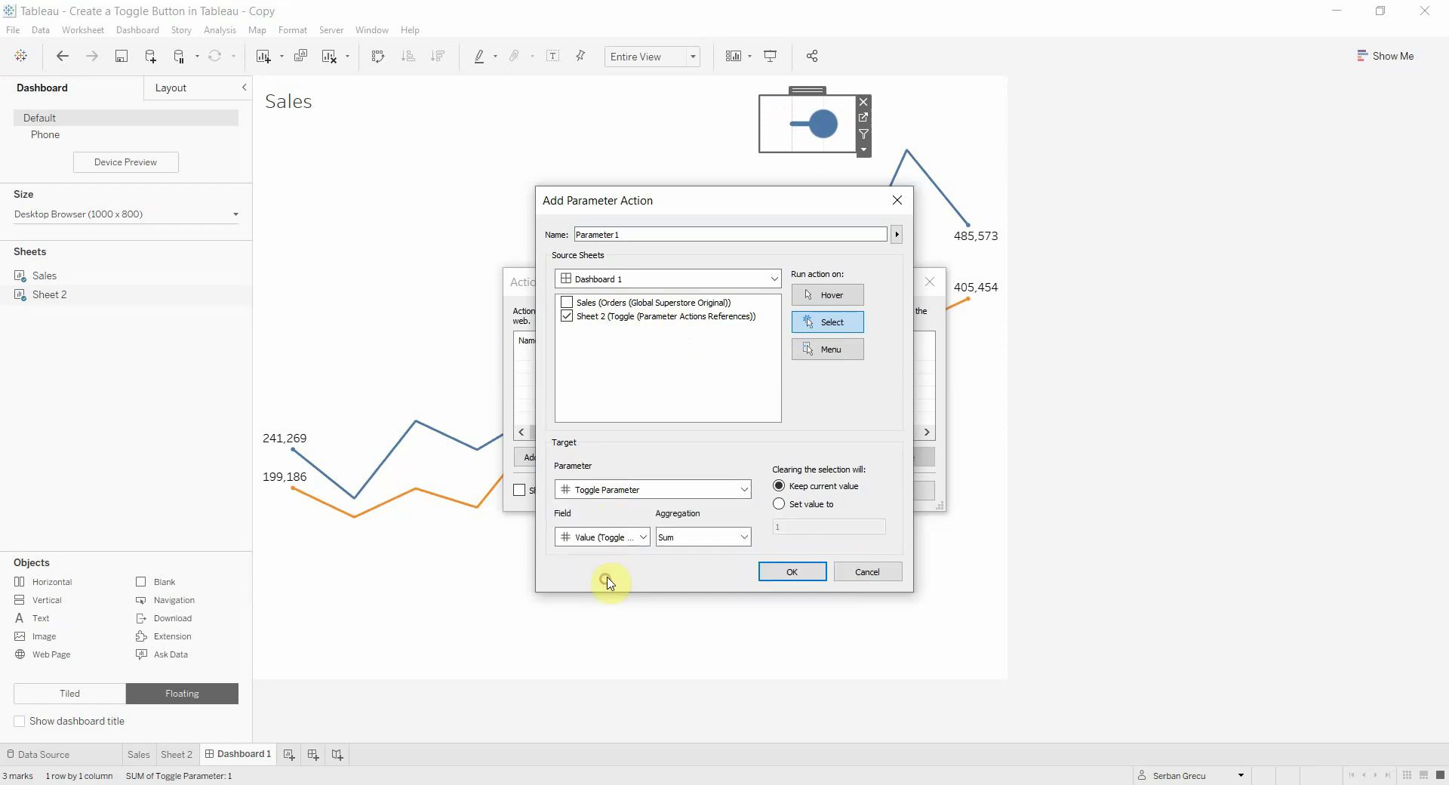
pyautogui.click(614, 537)
pyautogui.click(615, 585)
pyautogui.click(670, 537)
pyautogui.click(679, 556)
pyautogui.click(794, 573)
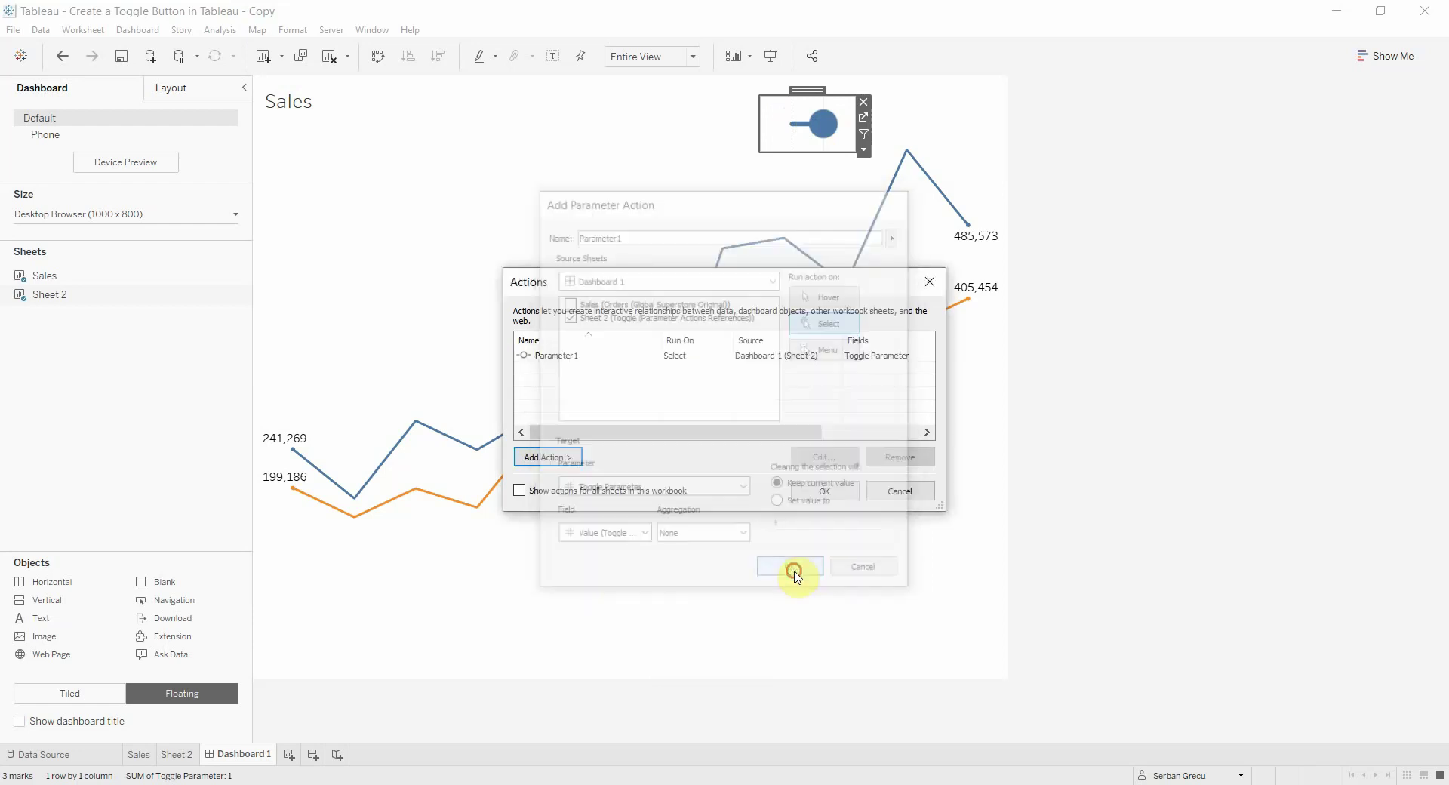
pyautogui.click(802, 492)
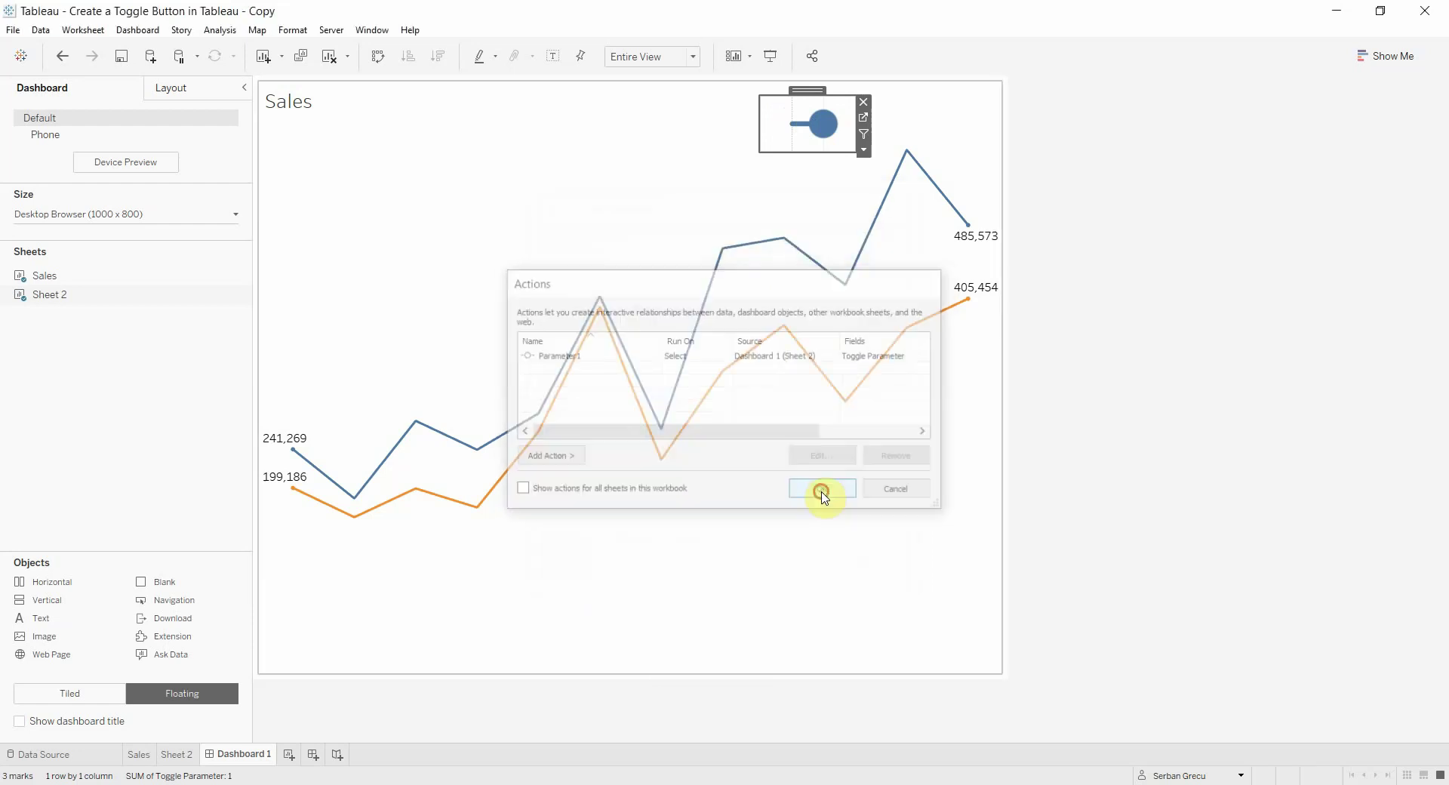
pyautogui.click(792, 127)
pyautogui.click(824, 136)
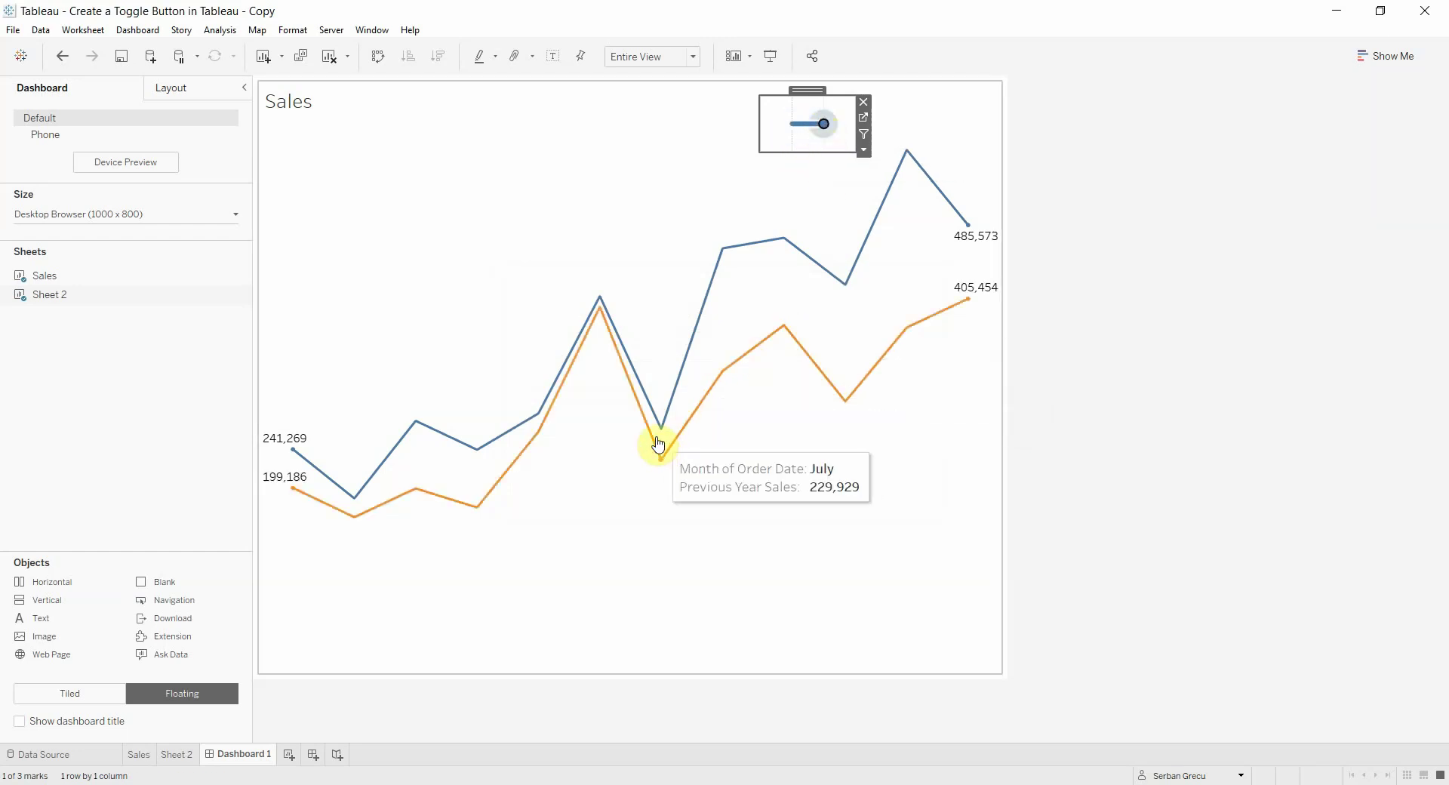
pyautogui.click(794, 125)
pyautogui.click(826, 126)
pyautogui.click(819, 133)
pyautogui.click(825, 126)
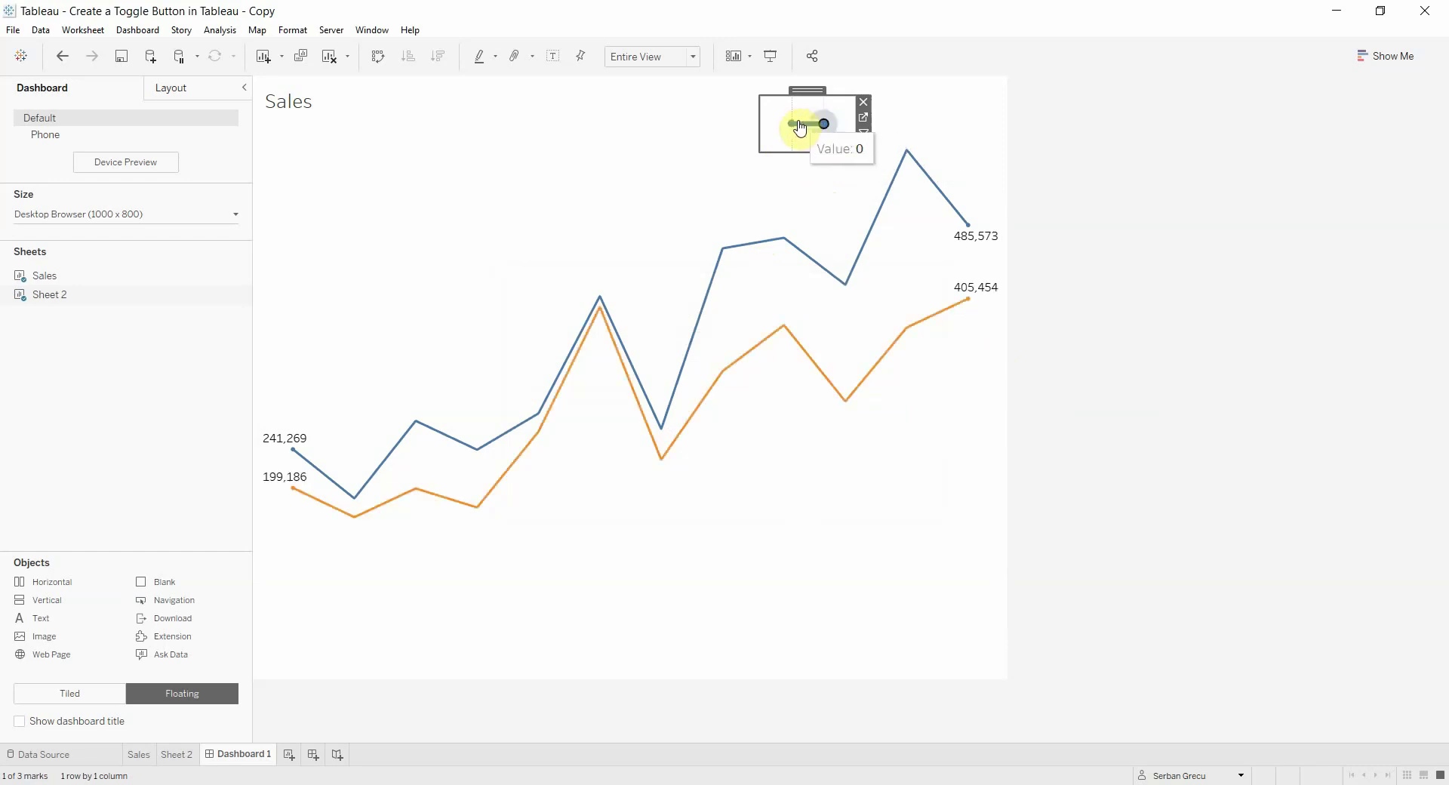